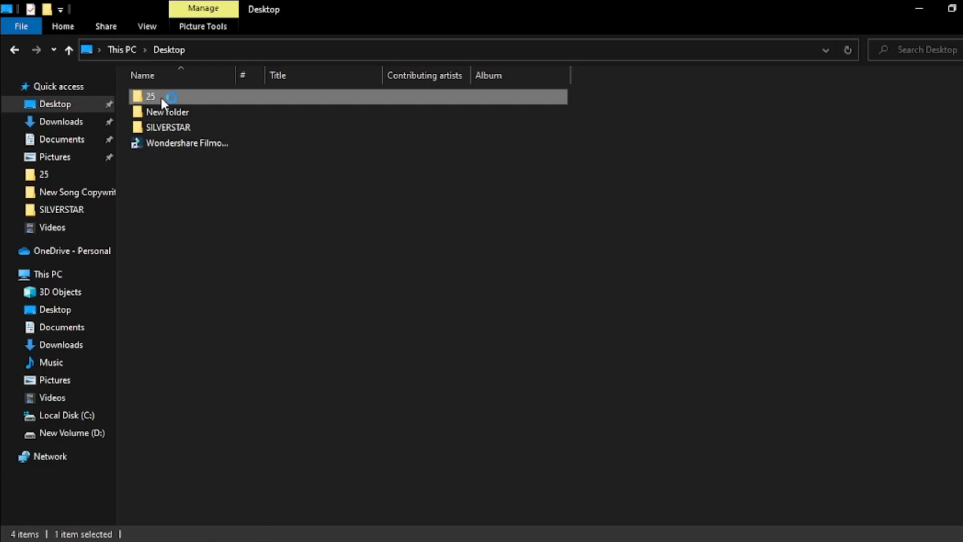
Step: Place the red Nike shoe image from folder 25 into the Nike UI Design document, scaled and positioned on the canvas's left half
{"action": "double_click", "coordinate": [161, 98]}
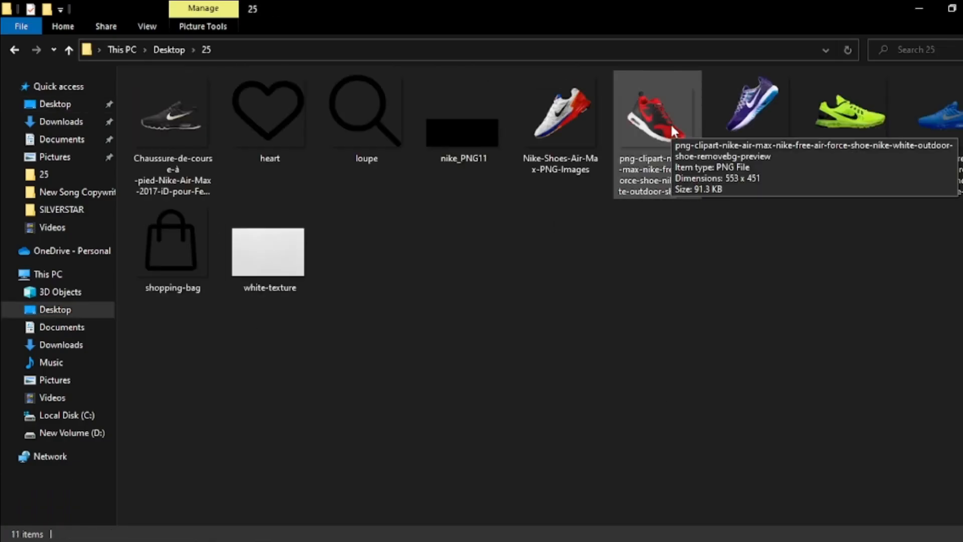
{"action": "left_click_drag", "start_coordinate": [668, 123], "coordinate": [436, 398]}
{"action": "left_click_drag", "start_coordinate": [222, 149], "coordinate": [279, 193]}
{"action": "left_click_drag", "start_coordinate": [456, 424], "coordinate": [332, 411]}
{"action": "left_click_drag", "start_coordinate": [472, 171], "coordinate": [418, 219]}
{"action": "left_click_drag", "start_coordinate": [343, 338], "coordinate": [370, 337]}
{"action": "left_click", "coordinate": [728, 34]}
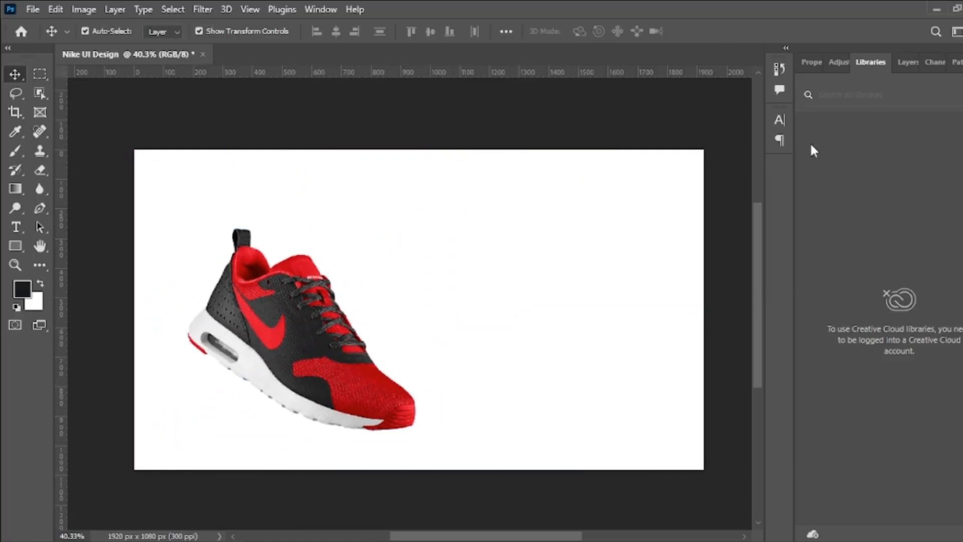
Step: Convert the background into a regular editable layer, keeping the default name
{"action": "left_click", "coordinate": [897, 62]}
{"action": "double_click", "coordinate": [862, 173]}
{"action": "key", "text": "Return"}
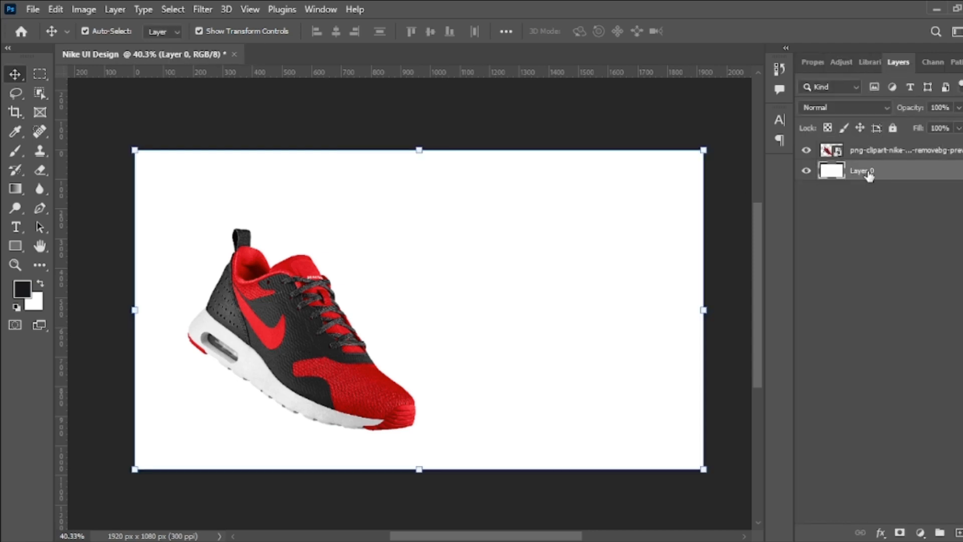
{"action": "left_click", "coordinate": [880, 532]}
{"action": "left_click", "coordinate": [920, 532]}
{"action": "left_click", "coordinate": [908, 275]}
{"action": "left_click", "coordinate": [385, 390]}
{"action": "left_click", "coordinate": [729, 264]}
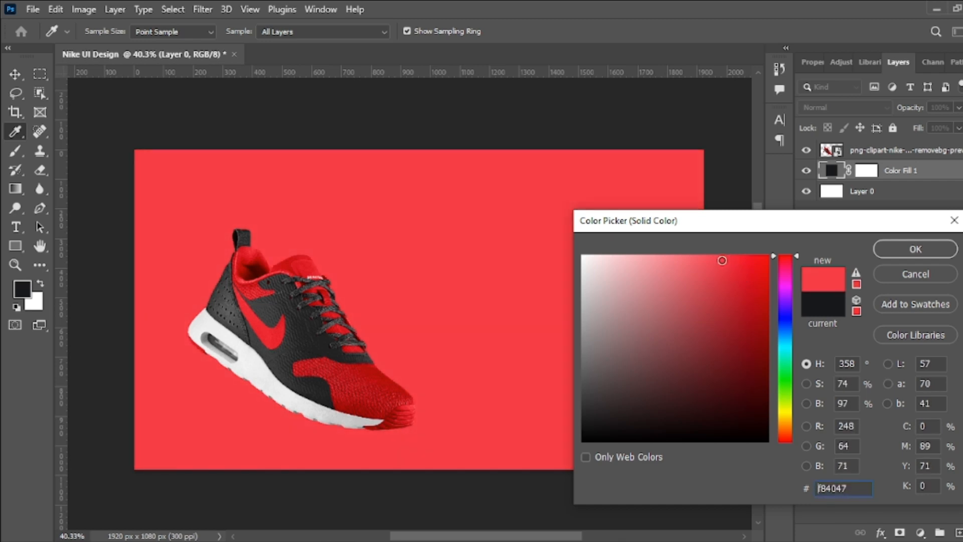
{"action": "left_click", "coordinate": [892, 273]}
Step: Nudge the shoe slightly up and to the left, and hide its layer
{"action": "key", "text": "v"}
{"action": "mouse_move", "coordinate": [307, 339]}
{"action": "left_mouse_down"}
{"action": "mouse_move", "coordinate": [303, 323]}
{"action": "mouse_move", "coordinate": [299, 335]}
{"action": "left_mouse_up"}
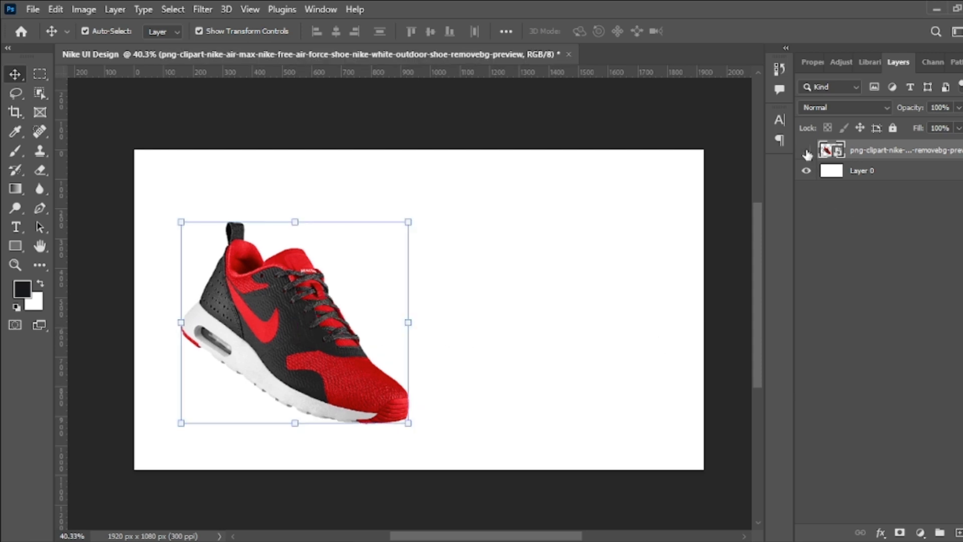
{"action": "left_click", "coordinate": [806, 150]}
Step: Add vertical guides every 200 px from 0 to 1800 px and a horizontal header guide at about 170 px
{"action": "left_click_drag", "start_coordinate": [66, 243], "coordinate": [194, 251]}
{"action": "left_click_drag", "start_coordinate": [61, 266], "coordinate": [371, 294]}
{"action": "left_click_drag", "start_coordinate": [62, 292], "coordinate": [490, 329]}
{"action": "left_click_drag", "start_coordinate": [61, 326], "coordinate": [550, 327]}
{"action": "left_click_drag", "start_coordinate": [61, 321], "coordinate": [668, 351]}
{"action": "left_click_drag", "start_coordinate": [445, 76], "coordinate": [436, 201]}
{"action": "left_click_drag", "start_coordinate": [99, 109], "coordinate": [463, 310]}
{"action": "left_click", "coordinate": [249, 9]}
{"action": "left_click", "coordinate": [281, 394]}
{"action": "left_click", "coordinate": [99, 361]}
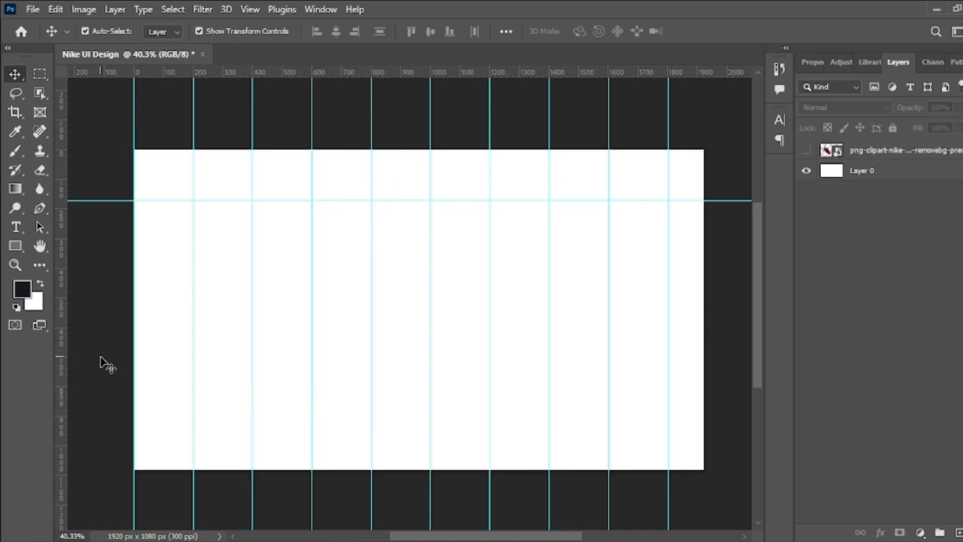
Step: Place the nike_PNG11 logo from folder 25 at the canvas's left edge by the header guide, scaled to about 0.82%
{"action": "key", "text": "alt+Tab"}
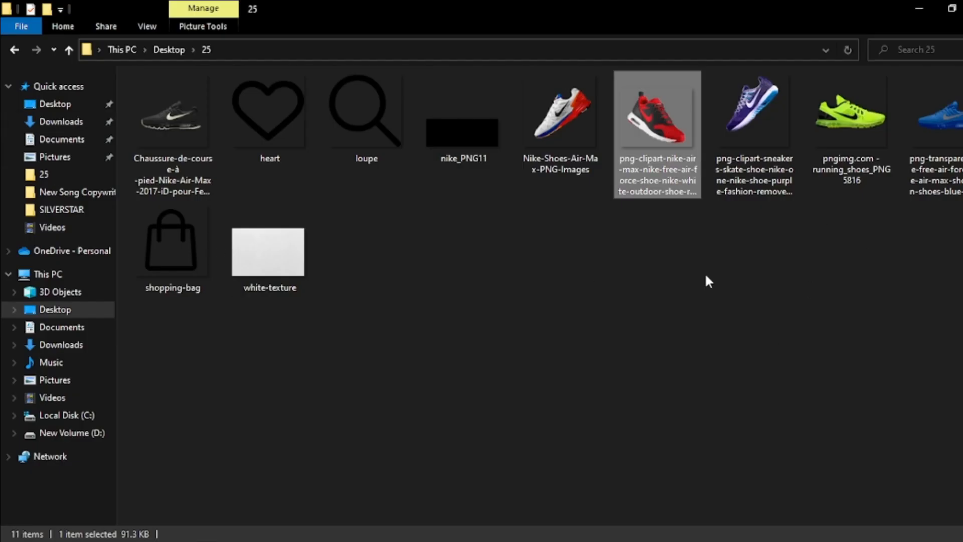
{"action": "left_click", "coordinate": [462, 146]}
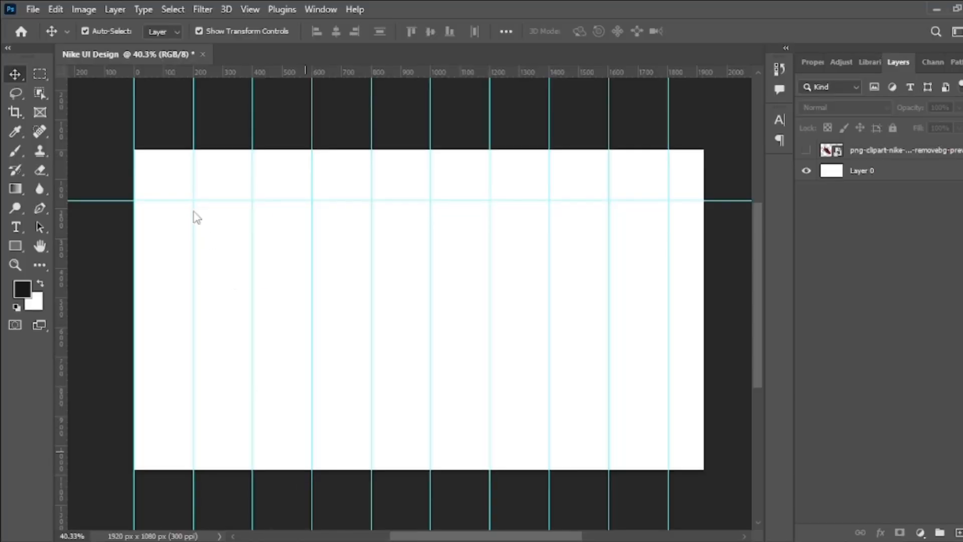
{"action": "left_click_drag", "start_coordinate": [193, 212], "coordinate": [228, 274]}
{"action": "left_click_drag", "start_coordinate": [702, 419], "coordinate": [184, 216]}
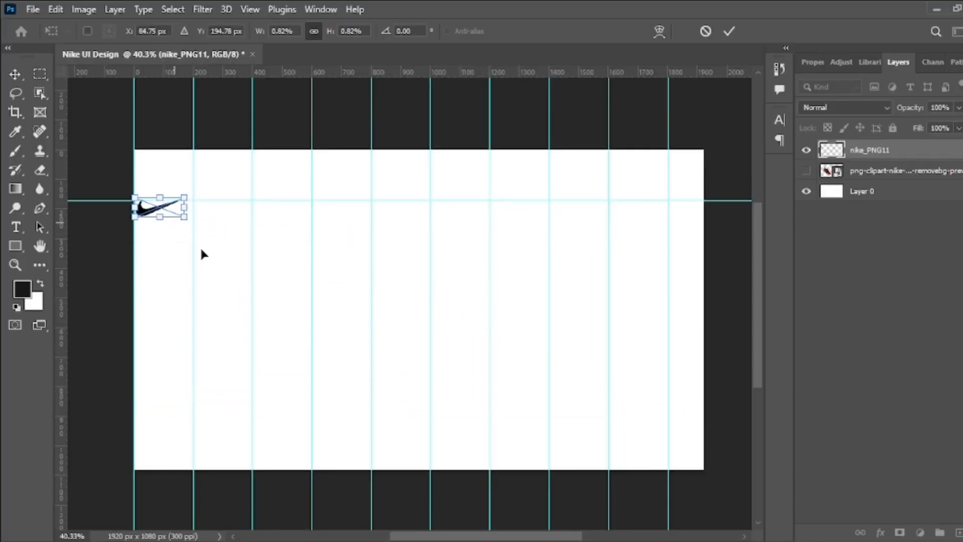
{"action": "key", "text": "Return"}
Step: Move the Nike logo up into the header's left column and scale it to about 0.52%
{"action": "left_click_drag", "start_coordinate": [152, 207], "coordinate": [151, 184]}
{"action": "scroll", "coordinate": [155, 183], "scroll_direction": "up", "scroll_amount": 3}
{"action": "key", "text": "ctrl+t"}
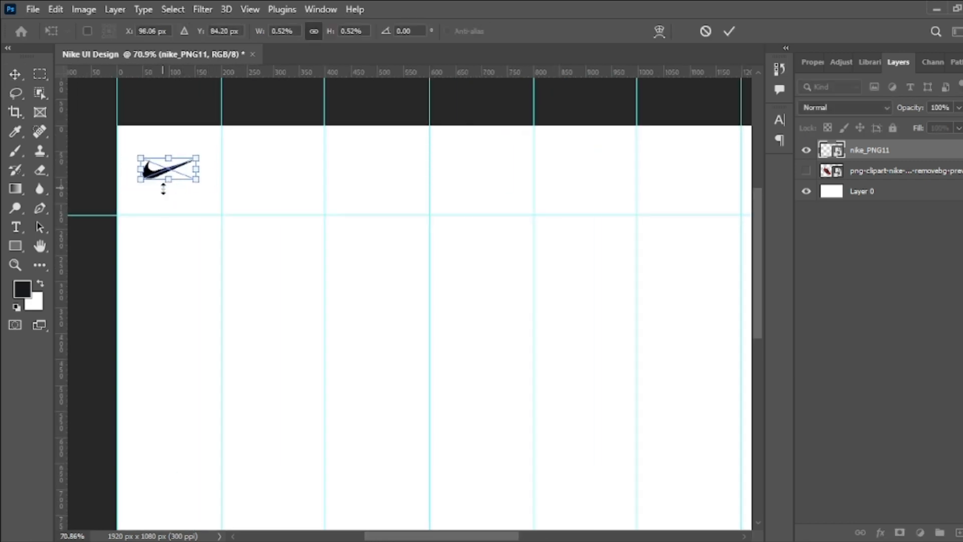
{"action": "left_click", "coordinate": [729, 31]}
Step: Switch to the Notepad notes and copy the menu label "Men" from the navigation list
{"action": "scroll", "coordinate": [481, 238], "scroll_direction": "down", "scroll_amount": 2}
{"action": "left_click_drag", "start_coordinate": [488, 536], "coordinate": [524, 536]}
{"action": "scroll", "coordinate": [145, 342], "scroll_direction": "down", "scroll_amount": 3}
{"action": "scroll", "coordinate": [144, 342], "scroll_direction": "down", "scroll_amount": 1}
{"action": "left_click_drag", "start_coordinate": [448, 536], "coordinate": [431, 536]}
{"action": "left_click", "coordinate": [154, 370]}
{"action": "key", "text": "alt+Tab"}
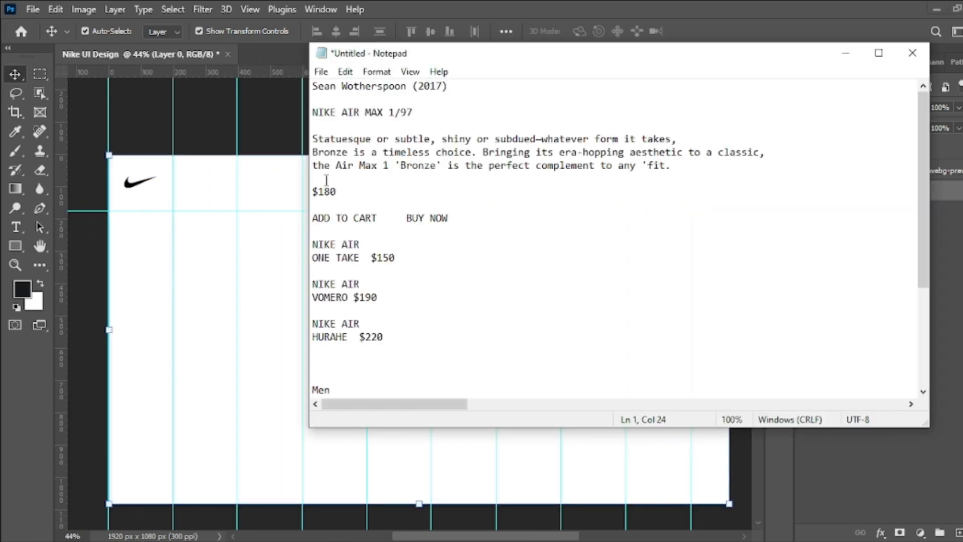
{"action": "scroll", "coordinate": [389, 251], "scroll_direction": "down", "scroll_amount": 4}
{"action": "left_click_drag", "start_coordinate": [311, 231], "coordinate": [355, 280]}
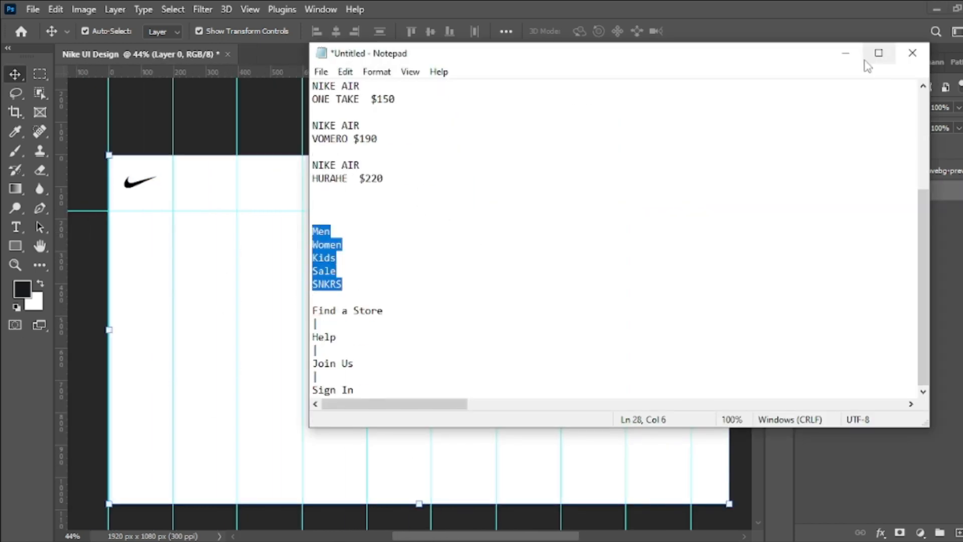
{"action": "left_click", "coordinate": [563, 280]}
{"action": "left_click_drag", "start_coordinate": [331, 233], "coordinate": [312, 233]}
{"action": "left_click", "coordinate": [845, 53]}
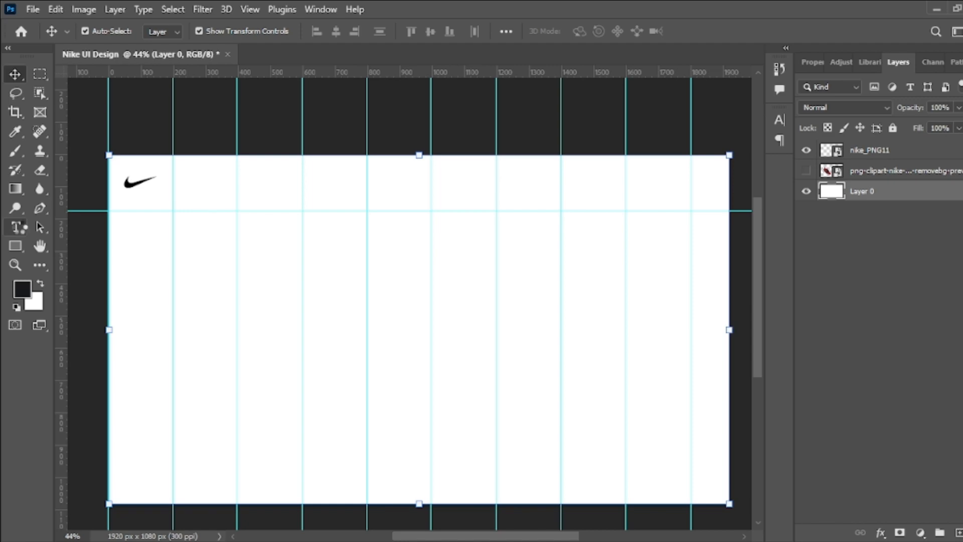
Step: Set the Type tool's font to Metropolis Regular
{"action": "left_click", "coordinate": [19, 226]}
{"action": "left_click", "coordinate": [104, 225]}
{"action": "left_click", "coordinate": [779, 120]}
{"action": "left_click", "coordinate": [671, 141]}
{"action": "type", "text": "m"}
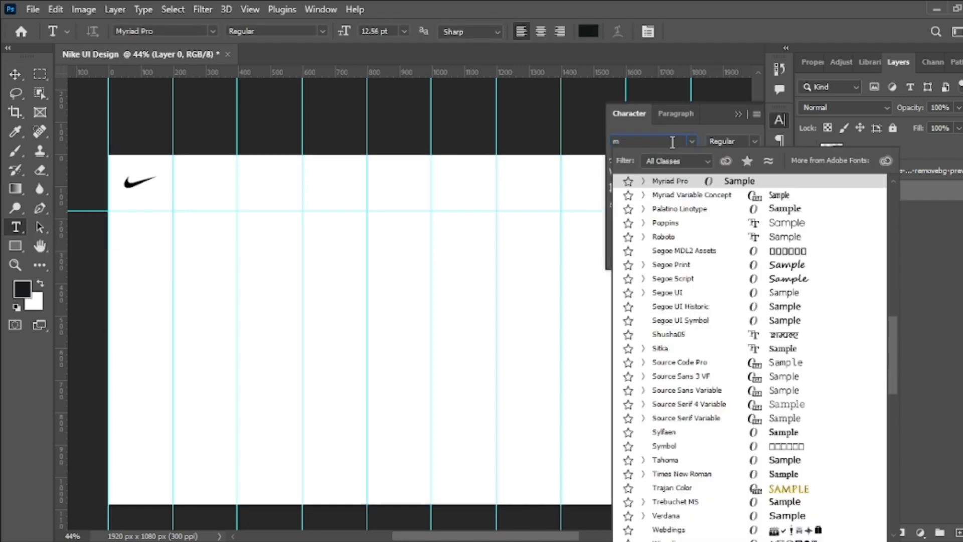
{"action": "type", "text": "enc"}
{"action": "key", "text": "BackSpace"}
{"action": "key", "text": "BackSpace"}
{"action": "key", "text": "BackSpace"}
{"action": "key", "text": "BackSpace"}
{"action": "type", "text": "metr"}
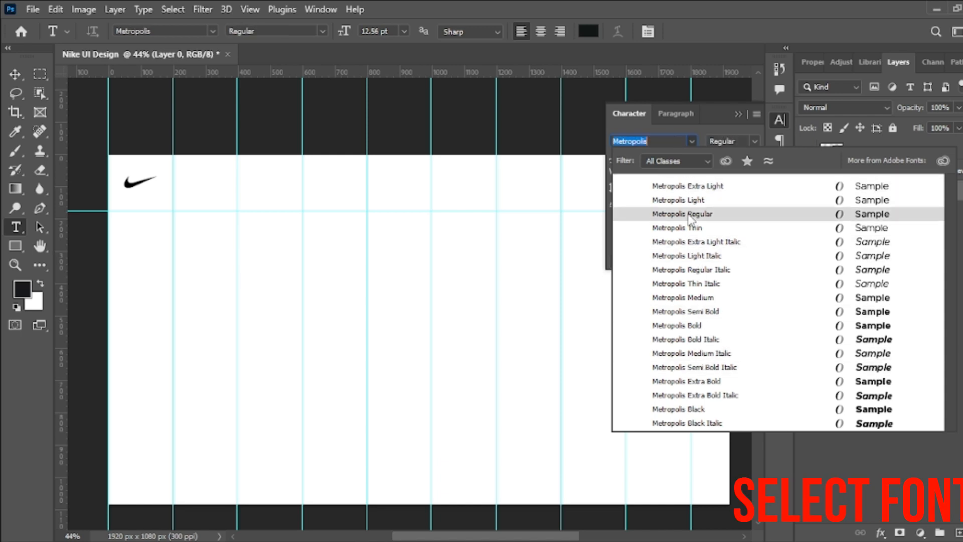
{"action": "left_click", "coordinate": [682, 214]}
Step: Add the text label "Men" in the header beside the Nike logo
{"action": "left_click", "coordinate": [199, 186]}
{"action": "left_click", "coordinate": [199, 188]}
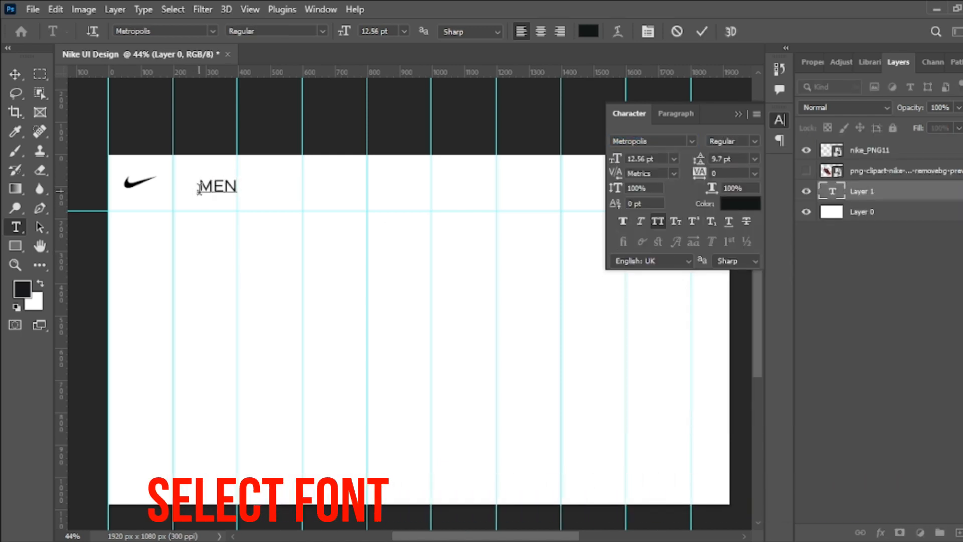
{"action": "type", "text": "Men"}
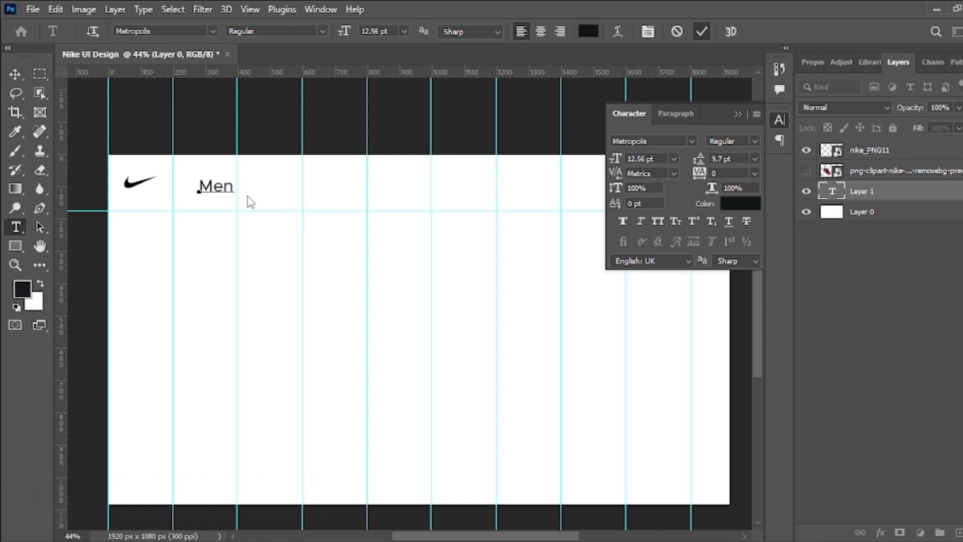
{"action": "key", "text": "ctrl+Return"}
{"action": "key", "text": "v"}
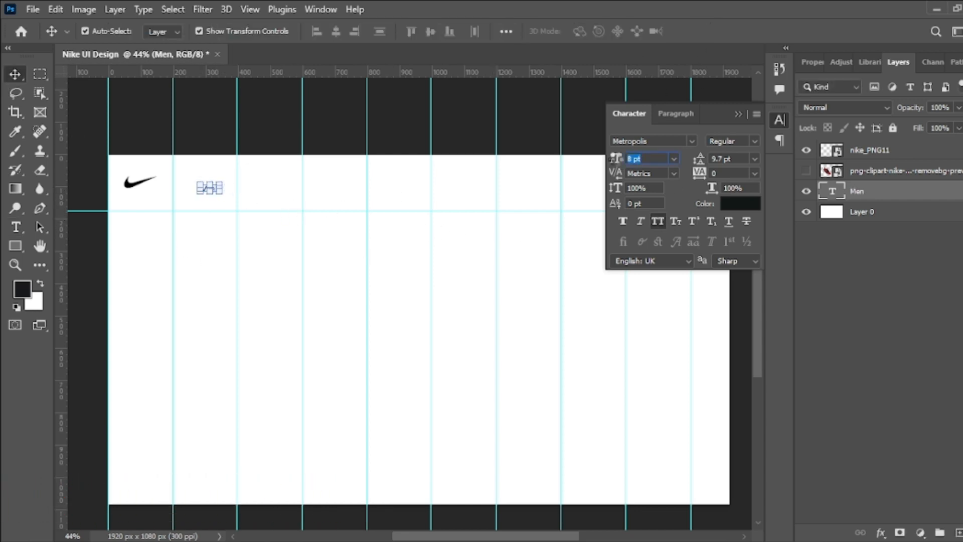
Step: Align the "Men" label with the 400 px guide and set its font size to 9 pt
{"action": "left_click", "coordinate": [224, 230]}
{"action": "left_click_drag", "start_coordinate": [209, 188], "coordinate": [250, 191]}
{"action": "left_click", "coordinate": [649, 159]}
{"action": "type", "text": "9"}
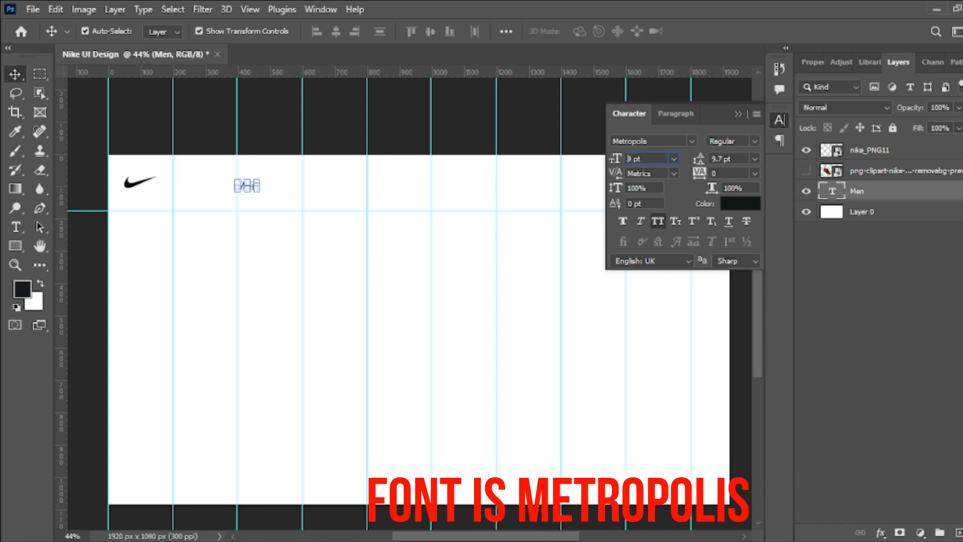
{"action": "left_click", "coordinate": [264, 300]}
Step: Duplicate the "Men" label to the 600 px guide and change the copy's text to "Women"
{"action": "left_click_drag", "start_coordinate": [252, 189], "coordinate": [321, 192]}
{"action": "scroll", "coordinate": [317, 195], "scroll_direction": "up", "scroll_amount": 4}
{"action": "double_click", "coordinate": [316, 192]}
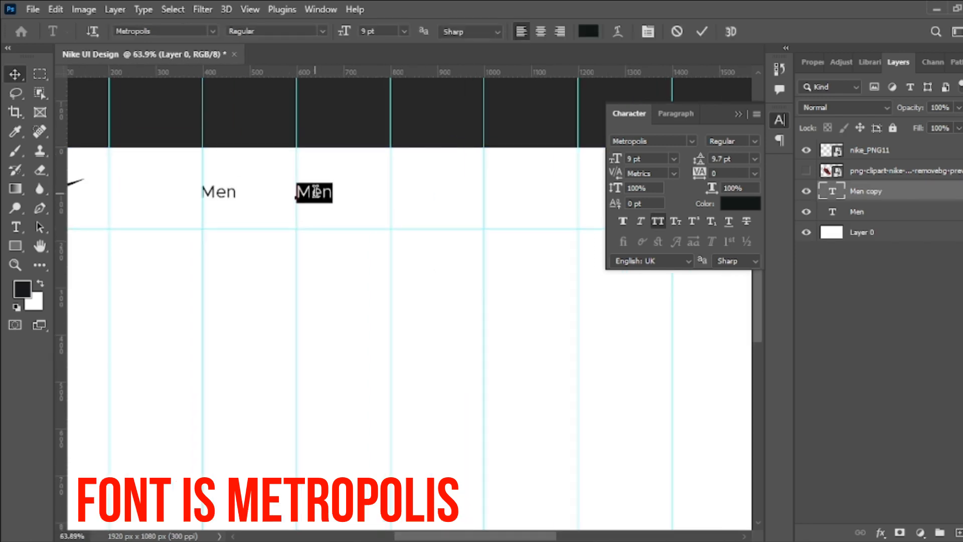
{"action": "type", "text": "WO"}
{"action": "key", "text": "BackSpace"}
{"action": "key", "text": "BackSpace"}
{"action": "key", "text": "BackSpace"}
{"action": "key", "text": "BackSpace"}
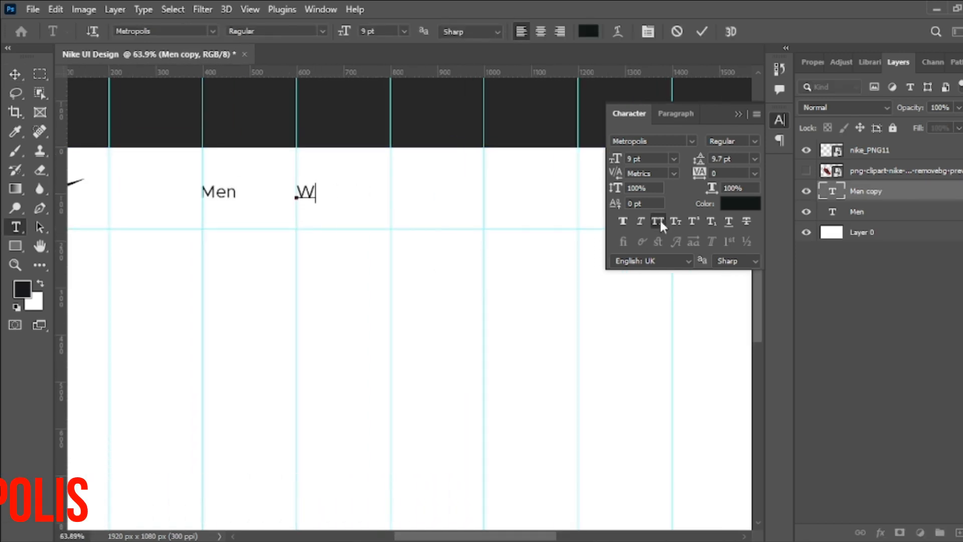
{"action": "key", "text": "alt+Tab"}
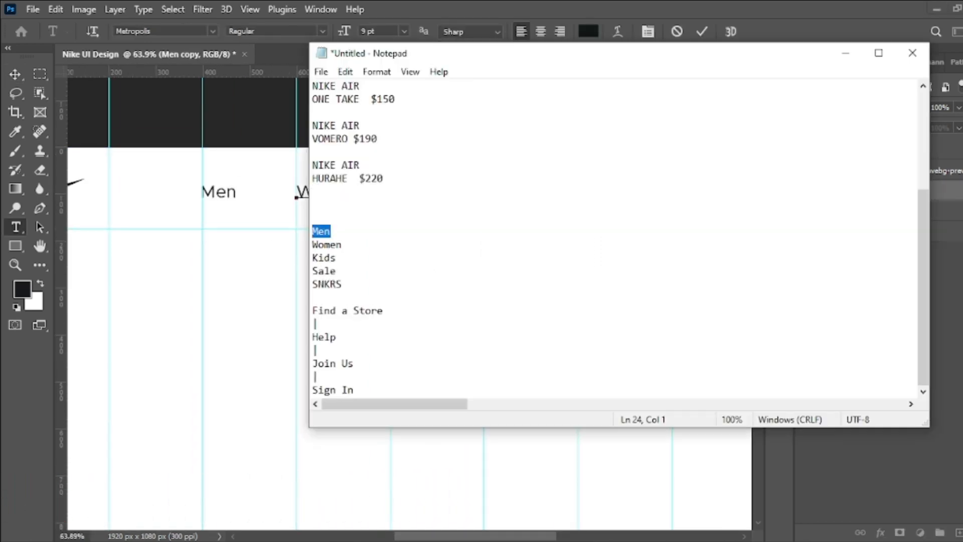
{"action": "key", "text": "alt+Tab"}
{"action": "left_click", "coordinate": [702, 31]}
{"action": "key", "text": "v"}
Step: Duplicate the "Women" label to the 800 px guide and change the copy's text to "Kids"
{"action": "left_click_drag", "start_coordinate": [344, 191], "coordinate": [421, 197]}
{"action": "double_click", "coordinate": [423, 193]}
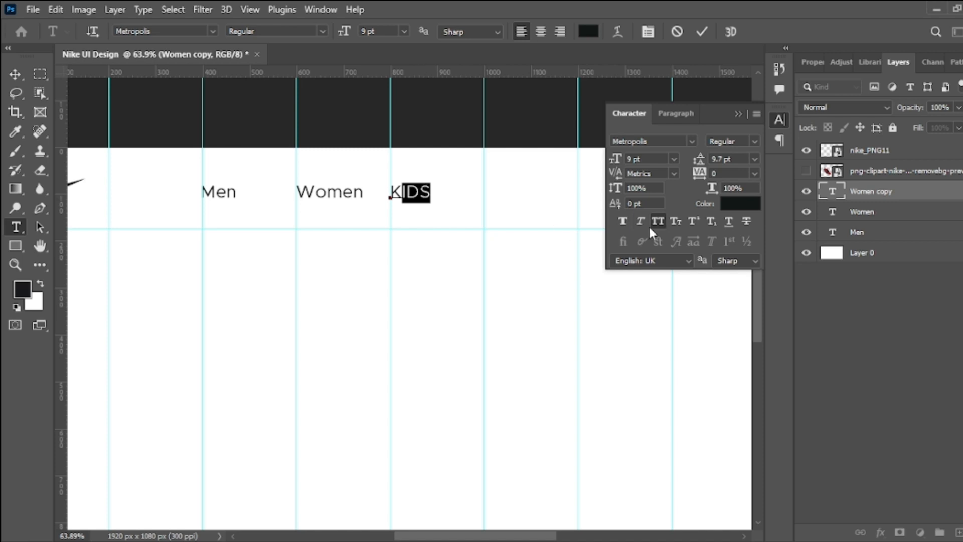
{"action": "left_click", "coordinate": [702, 31]}
{"action": "key", "text": "v"}
Step: Duplicate the "Kids" label to the 1000 px guide and replace its text with "SNKRS" from the Notepad list
{"action": "key", "text": "alt+Tab"}
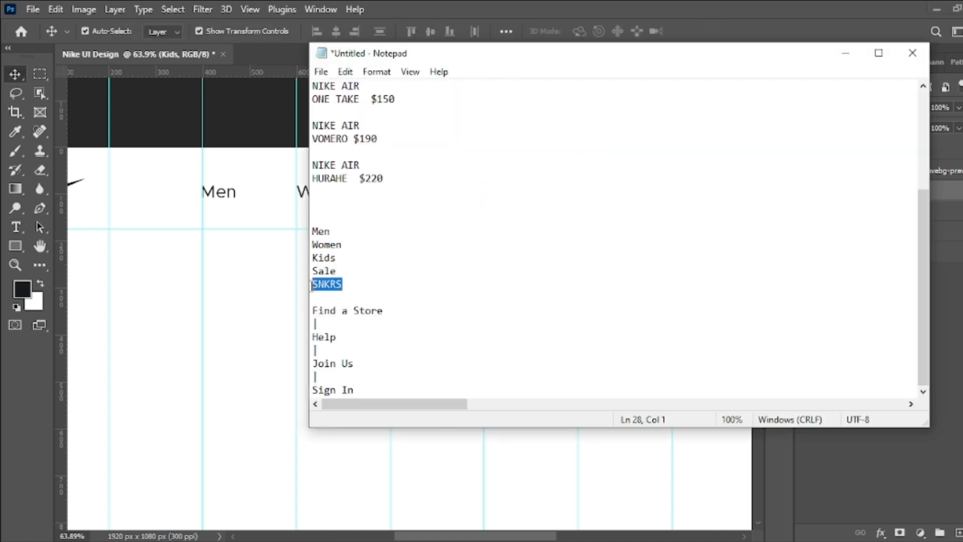
{"action": "key", "text": "alt+Tab"}
{"action": "left_click_drag", "start_coordinate": [407, 193], "coordinate": [544, 191]}
{"action": "scroll", "coordinate": [421, 204], "scroll_direction": "up", "scroll_amount": 4}
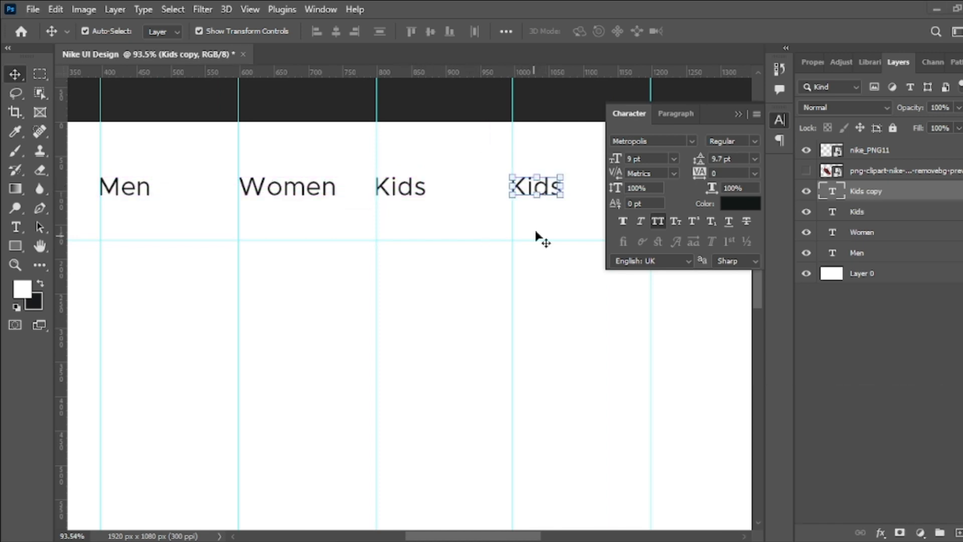
{"action": "double_click", "coordinate": [536, 186]}
{"action": "type", "text": "SNKRS"}
{"action": "left_click", "coordinate": [701, 27]}
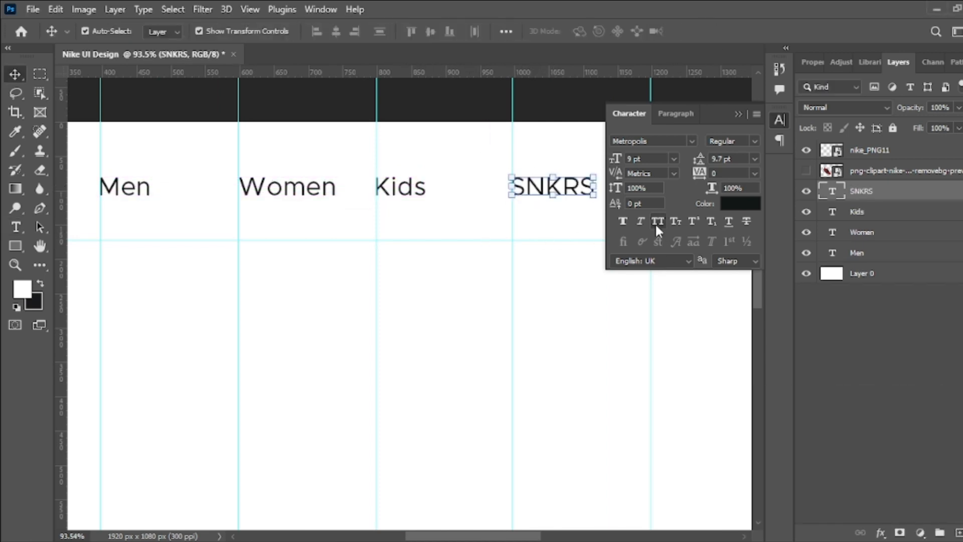
Step: Retype the "SNKRS" label as "Snkrs", switching the keyboard language back to English
{"action": "double_click", "coordinate": [551, 187]}
{"action": "type", "text": "ए"}
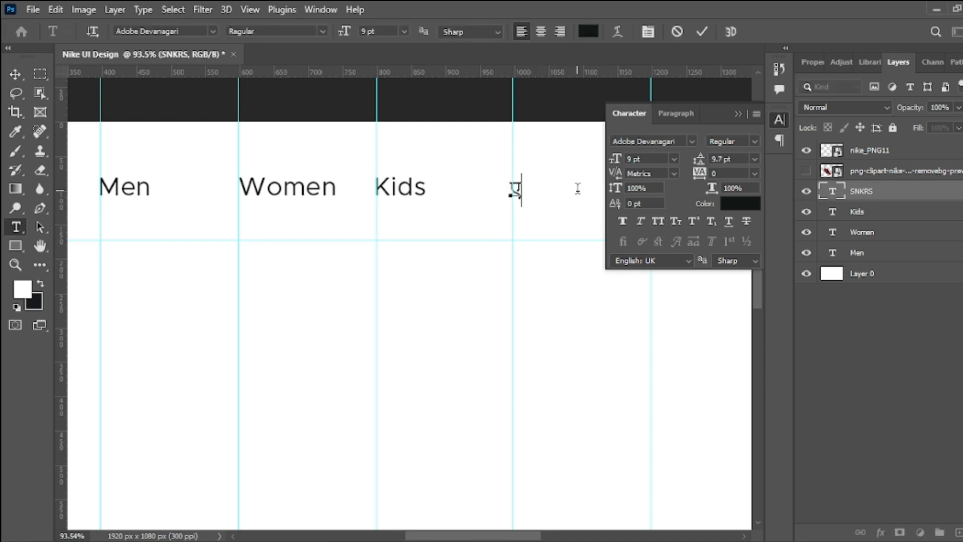
{"action": "key", "text": "super+space"}
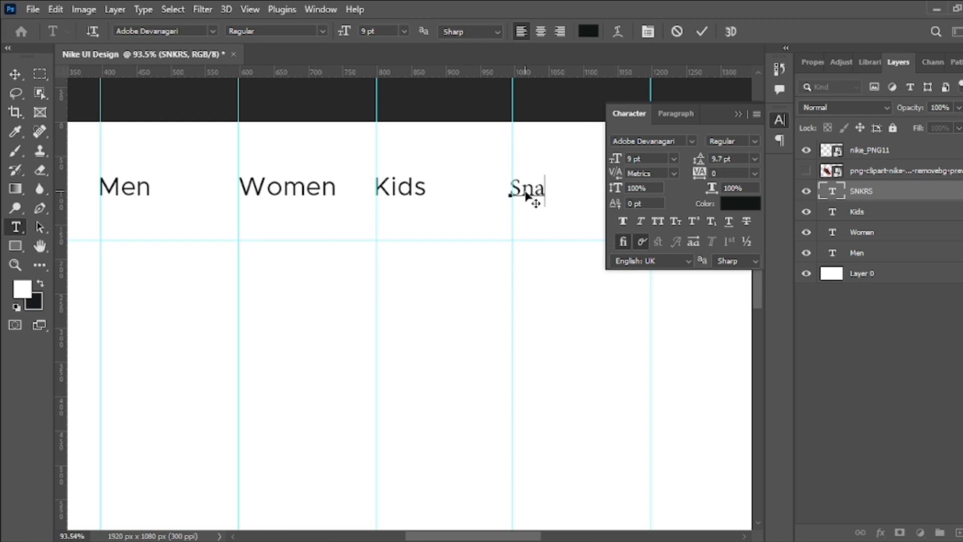
{"action": "key", "text": "alt+Tab"}
{"action": "key", "text": "alt+Tab"}
{"action": "key", "text": "BackSpace"}
{"action": "key", "text": "alt+Tab"}
{"action": "key", "text": "alt+Tab"}
{"action": "type", "text": "k"}
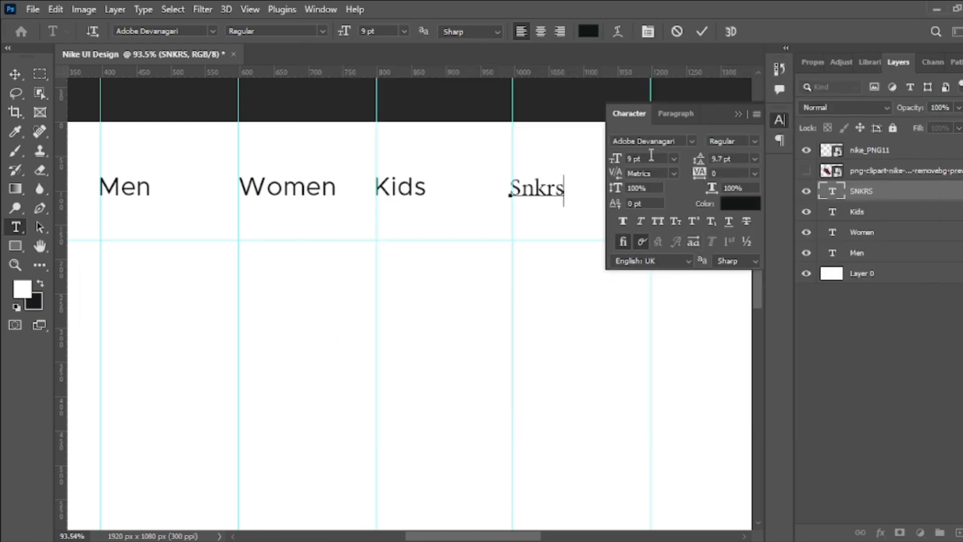
Step: Set the whole "Snkrs" label's font to Metropolis Regular
{"action": "key", "text": "ctrl+a"}
{"action": "left_click", "coordinate": [691, 141]}
{"action": "left_click_drag", "start_coordinate": [894, 393], "coordinate": [895, 188]}
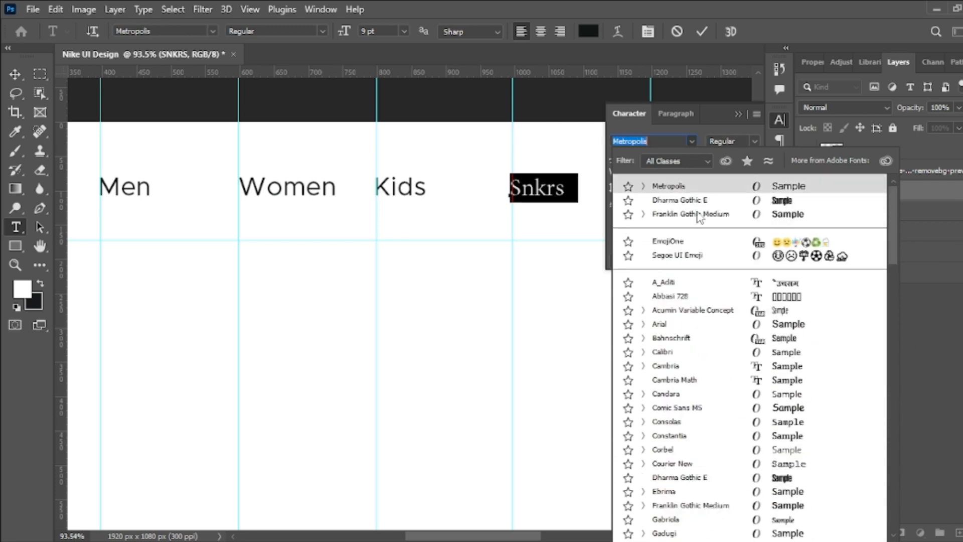
{"action": "left_click", "coordinate": [644, 186]}
{"action": "left_click", "coordinate": [711, 184]}
{"action": "left_click", "coordinate": [701, 31]}
{"action": "key", "text": "v"}
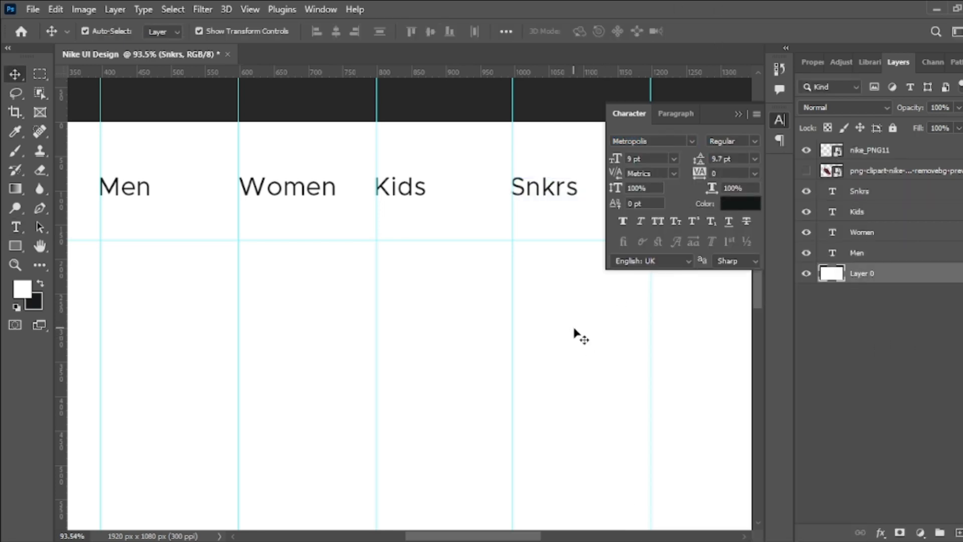
{"action": "left_click", "coordinate": [496, 387]}
Step: Change the Men, Women, Kids and Snkrs labels together to a heavier, upright Metropolis font style
{"action": "scroll", "coordinate": [495, 384], "scroll_direction": "down", "scroll_amount": 5}
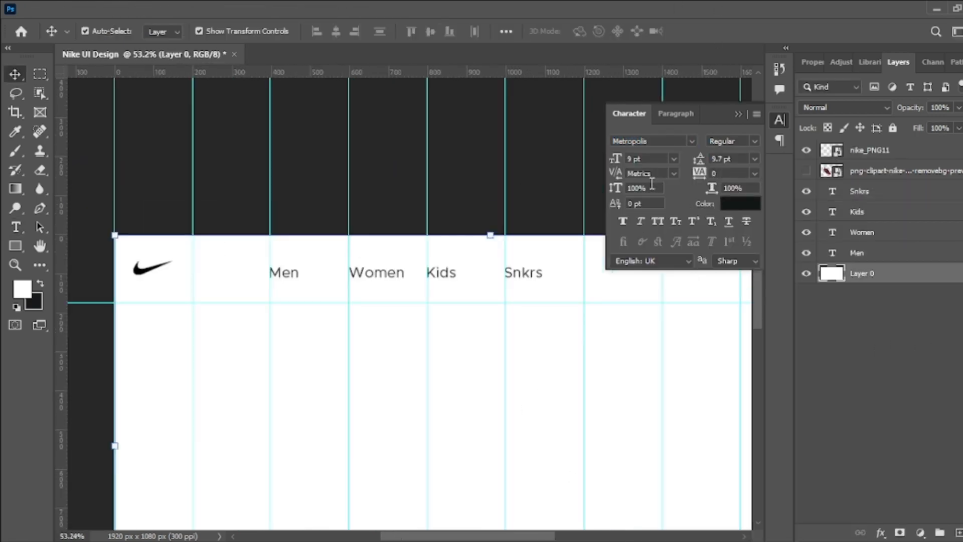
{"action": "left_click", "coordinate": [737, 113]}
{"action": "left_click_drag", "start_coordinate": [544, 535], "coordinate": [574, 535]}
{"action": "scroll", "coordinate": [390, 425], "scroll_direction": "down", "scroll_amount": 2}
{"action": "left_click", "coordinate": [212, 241]}
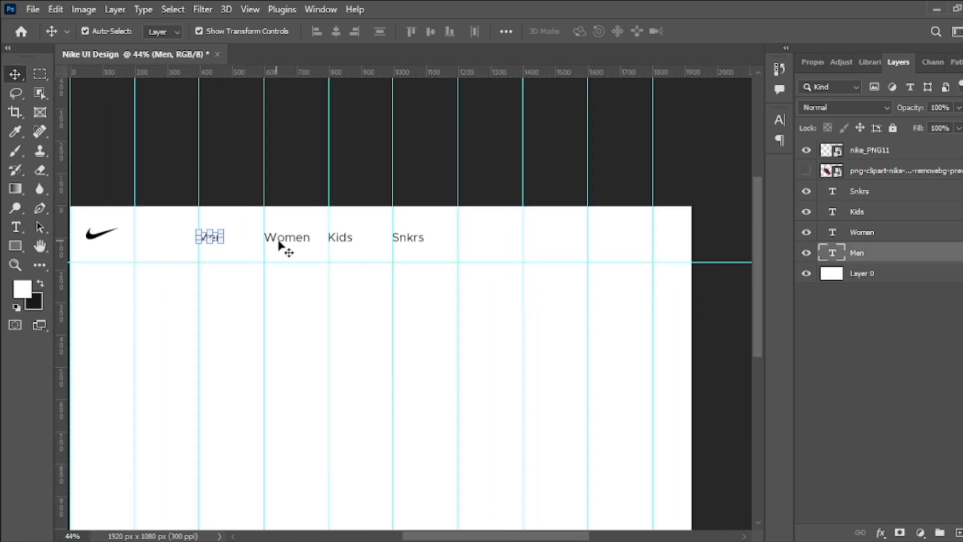
{"action": "left_click", "coordinate": [278, 240], "text": "shift"}
{"action": "left_click", "coordinate": [340, 240], "text": "shift"}
{"action": "left_click", "coordinate": [413, 240], "text": "shift"}
{"action": "left_click", "coordinate": [780, 120]}
{"action": "left_click", "coordinate": [733, 141]}
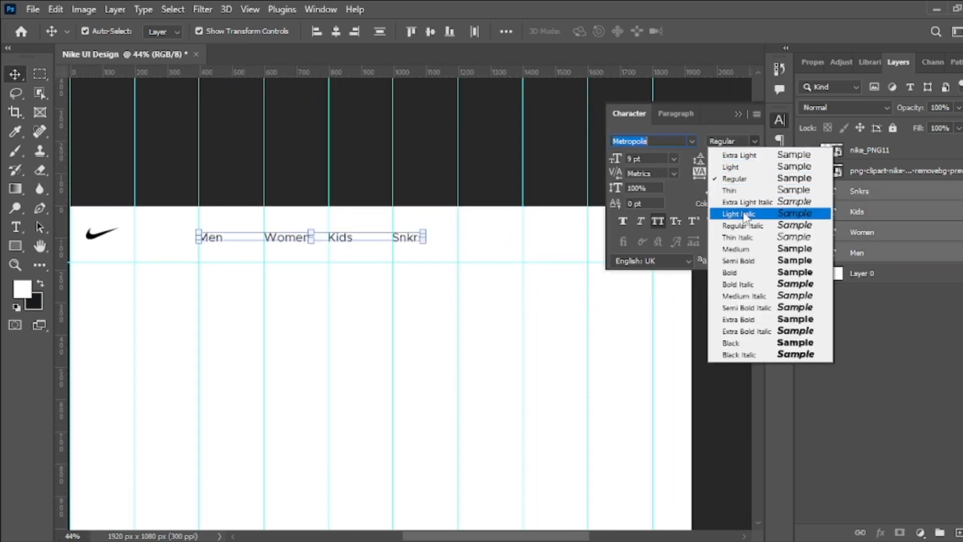
{"action": "left_click", "coordinate": [743, 315]}
{"action": "left_click", "coordinate": [734, 310]}
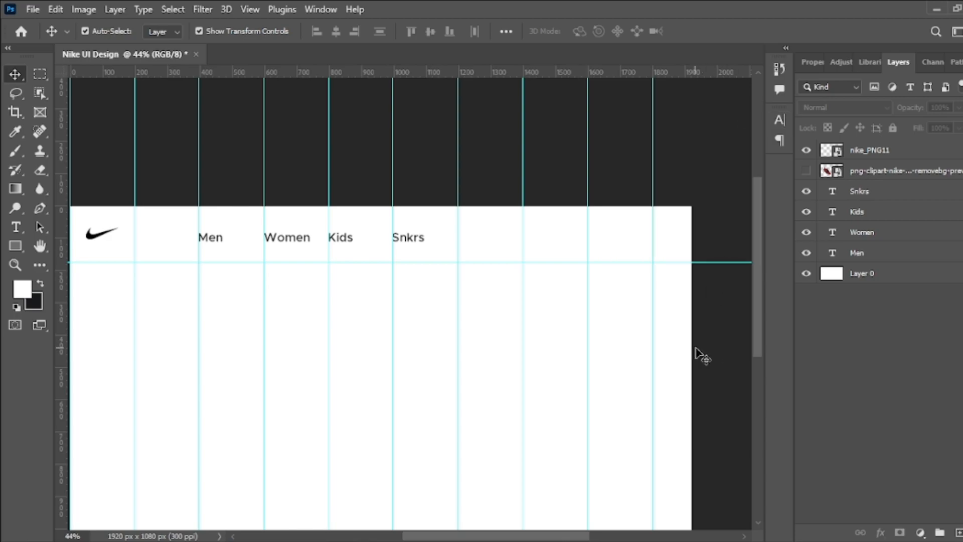
Step: Place the shopping-bag, heart and loupe icon files from the file folder into the web page document
{"action": "scroll", "coordinate": [696, 348], "scroll_direction": "down", "scroll_amount": 1}
{"action": "key", "text": "alt+Tab"}
{"action": "left_click", "coordinate": [366, 118]}
{"action": "left_click", "coordinate": [291, 103], "text": "ctrl"}
{"action": "left_click", "coordinate": [172, 245], "text": "ctrl"}
{"action": "left_click_drag", "start_coordinate": [172, 246], "coordinate": [232, 333]}
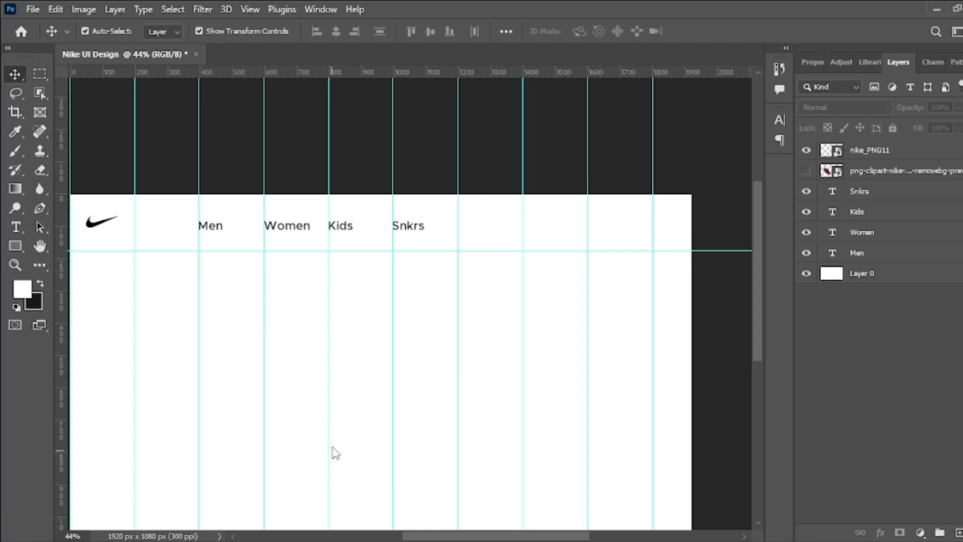
{"action": "left_click_drag", "start_coordinate": [331, 452], "coordinate": [332, 452]}
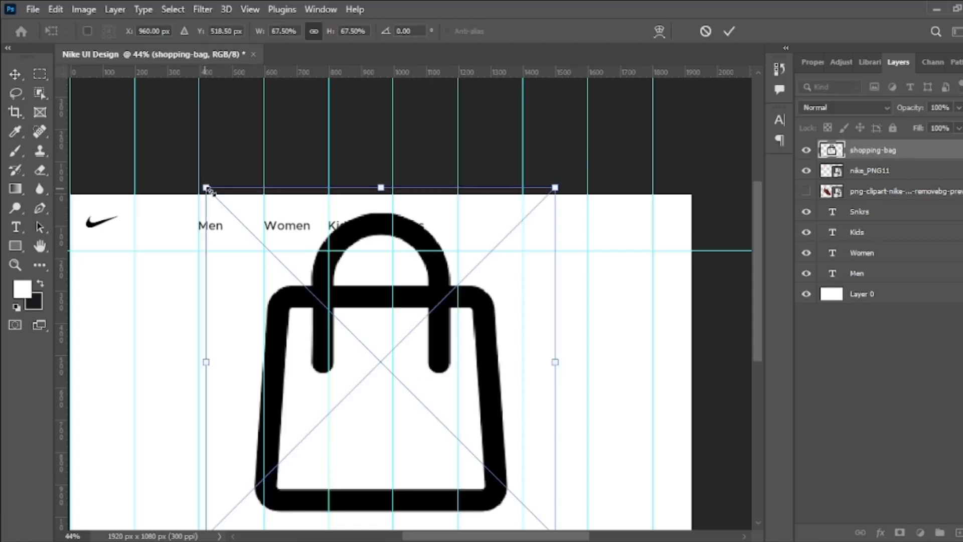
Step: Shrink the placed shopping-bag (about 6.55%), heart and loupe (about 6.34%) icons and arrange them after the navigation labels in the header row
{"action": "left_click_drag", "start_coordinate": [208, 190], "coordinate": [644, 223]}
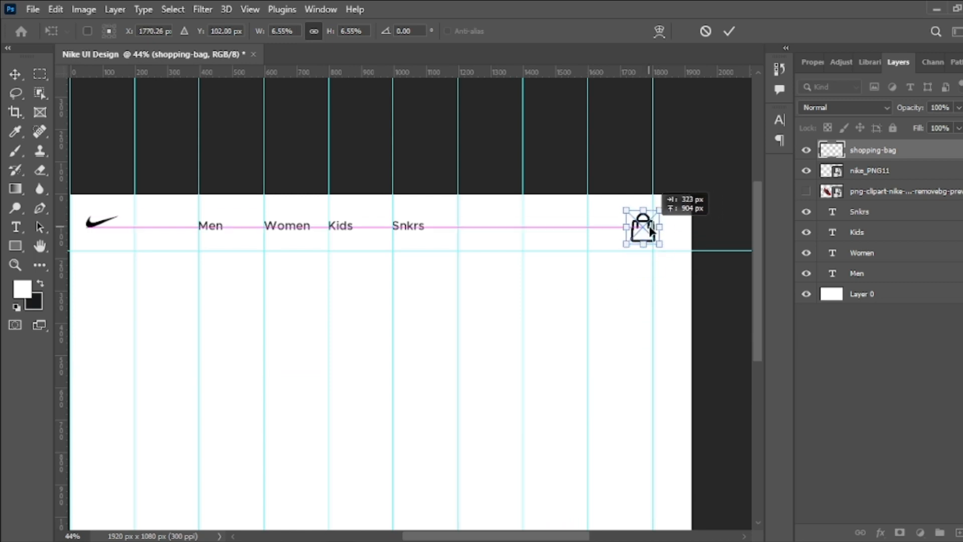
{"action": "left_click", "coordinate": [730, 31]}
{"action": "left_click_drag", "start_coordinate": [416, 328], "coordinate": [564, 224]}
{"action": "key", "text": "Return"}
{"action": "left_click_drag", "start_coordinate": [554, 187], "coordinate": [594, 224]}
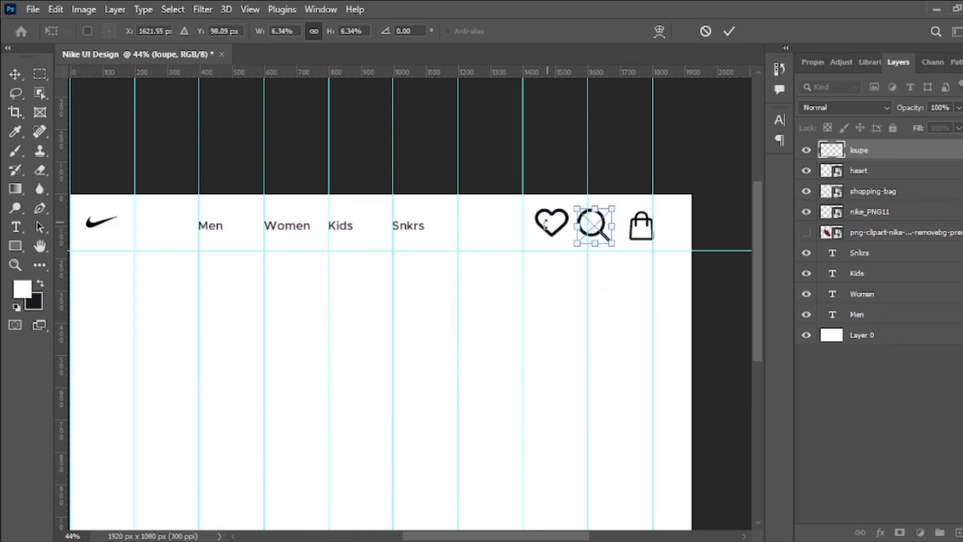
{"action": "left_click", "coordinate": [730, 32]}
Step: Clear the guides and shrink the shopping-bag icon further at the far end of the header
{"action": "left_click", "coordinate": [250, 9]}
{"action": "left_click", "coordinate": [267, 299]}
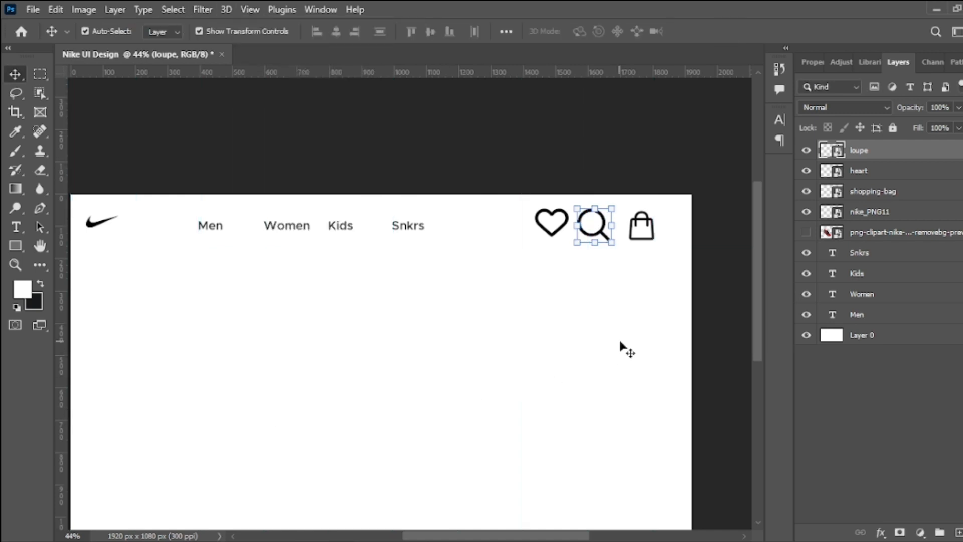
{"action": "left_click", "coordinate": [663, 242]}
{"action": "left_click", "coordinate": [642, 228]}
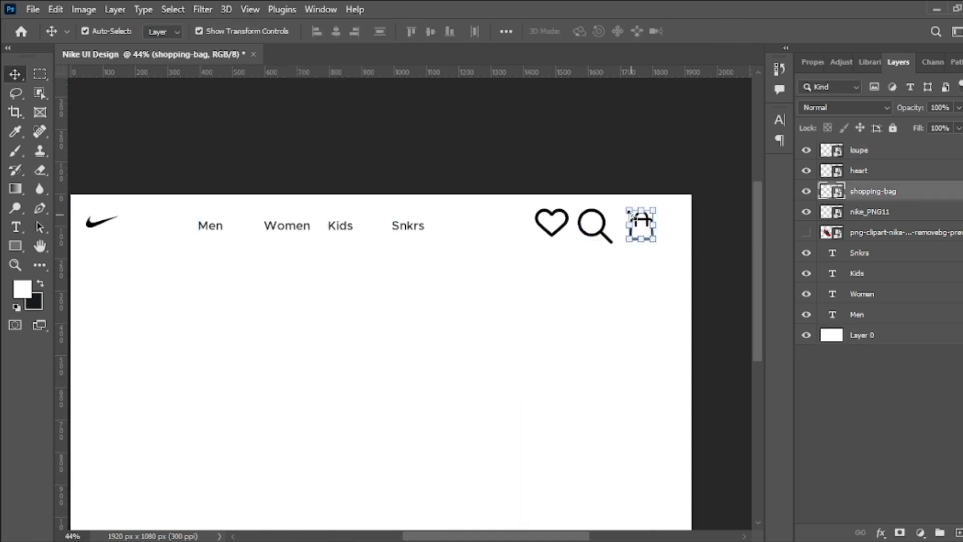
{"action": "scroll", "coordinate": [659, 245], "scroll_direction": "up", "scroll_amount": 5}
{"action": "key", "text": "ctrl+t"}
{"action": "left_click_drag", "start_coordinate": [590, 165], "coordinate": [635, 214]}
{"action": "left_click_drag", "start_coordinate": [654, 232], "coordinate": [667, 208]}
{"action": "key", "text": "Return"}
Step: Shrink the loupe icon to the shopping bag's size and move it beside the bag
{"action": "left_click", "coordinate": [512, 200]}
{"action": "left_click_drag", "start_coordinate": [469, 157], "coordinate": [472, 13]}
{"action": "left_click_drag", "start_coordinate": [370, 127], "coordinate": [620, 271]}
{"action": "left_click", "coordinate": [728, 31]}
{"action": "left_click", "coordinate": [536, 293]}
{"action": "left_click", "coordinate": [538, 300]}
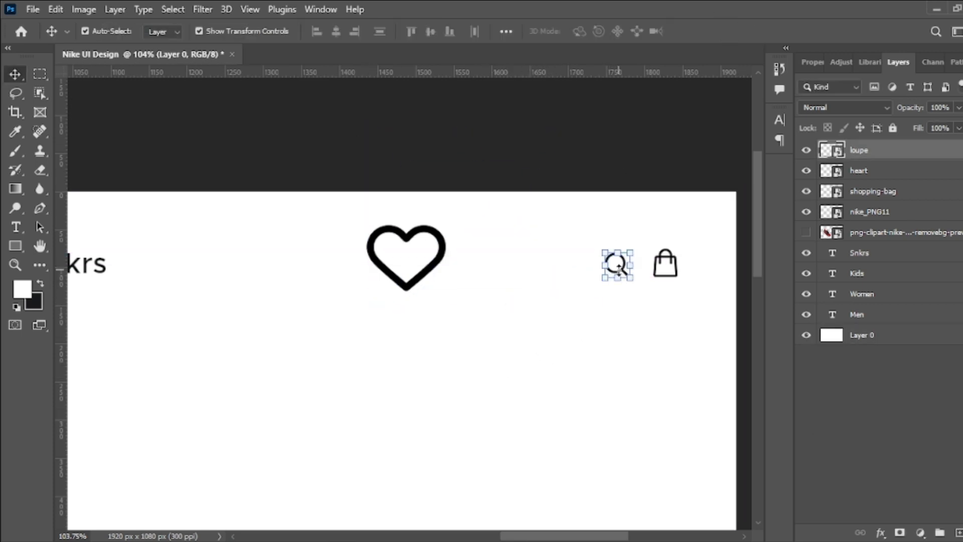
Step: Shrink the heart icon to match the loupe and place it just before the loupe
{"action": "left_click", "coordinate": [370, 279]}
{"action": "key", "text": "ctrl+t"}
{"action": "left_click_drag", "start_coordinate": [367, 225], "coordinate": [555, 254]}
{"action": "left_click", "coordinate": [422, 457]}
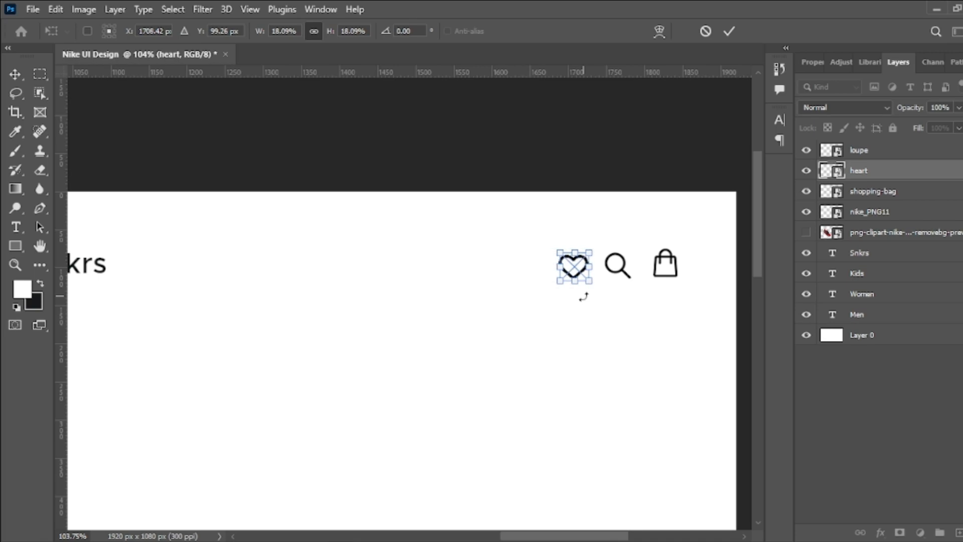
{"action": "key", "text": "Return"}
Step: Move the shopping-bag icon closer to the loupe and lock the white background layer, Layer 0
{"action": "left_click", "coordinate": [661, 266]}
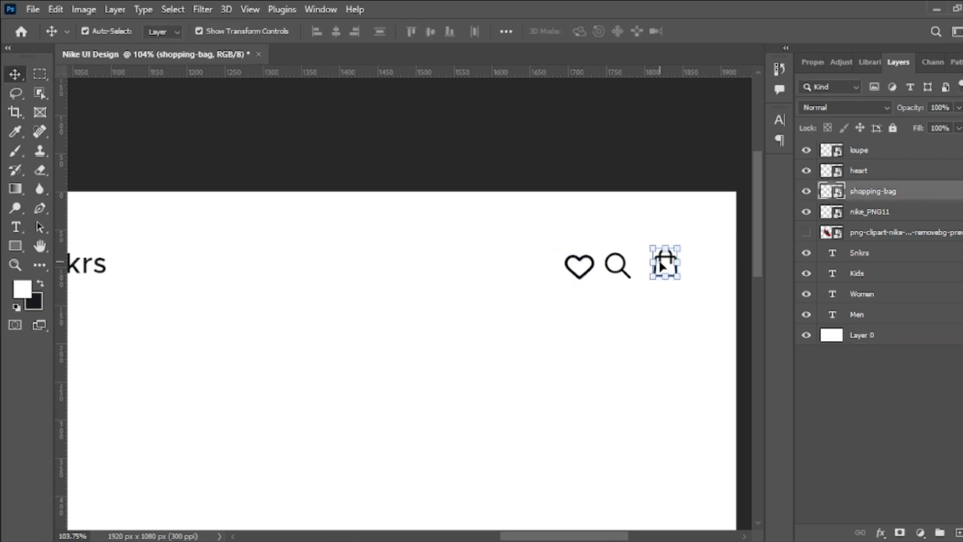
{"action": "left_click", "coordinate": [551, 303]}
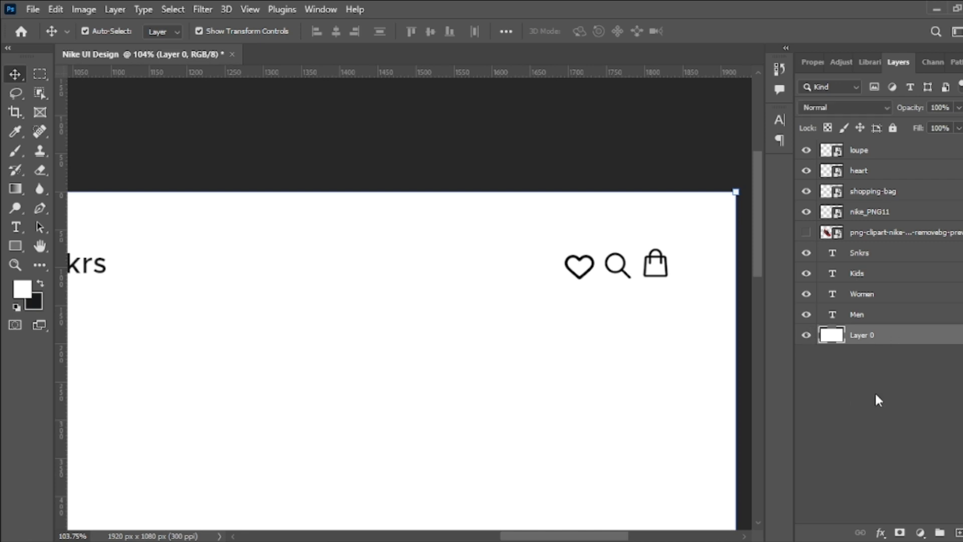
{"action": "left_click", "coordinate": [892, 127]}
Step: Reduce the heart and shopping-bag icons slightly so that they match the loupe icon's size
{"action": "left_click", "coordinate": [577, 278]}
{"action": "left_click_drag", "start_coordinate": [595, 281], "coordinate": [592, 278]}
{"action": "left_click", "coordinate": [728, 32]}
{"action": "left_click", "coordinate": [662, 274]}
{"action": "key", "text": "ctrl+t"}
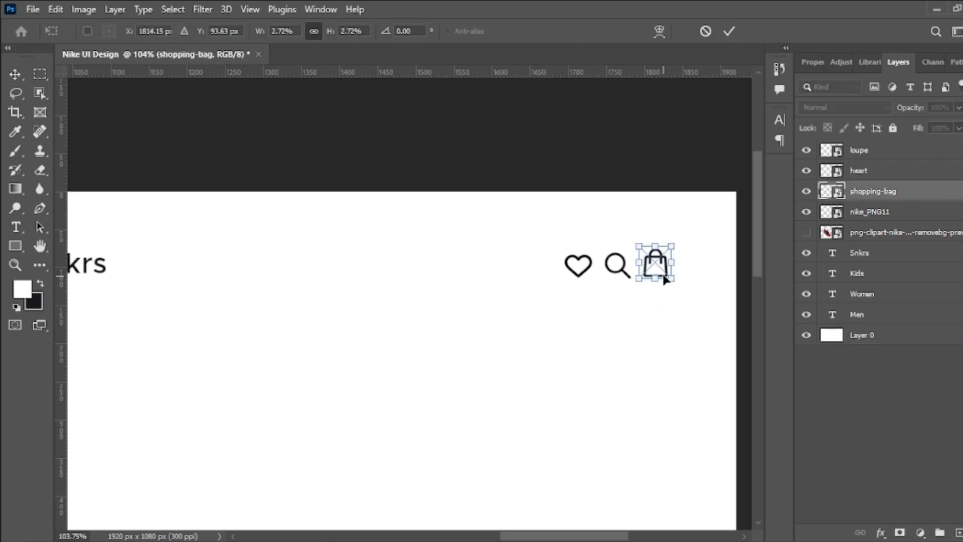
{"action": "key", "text": "Return"}
{"action": "left_click", "coordinate": [712, 331]}
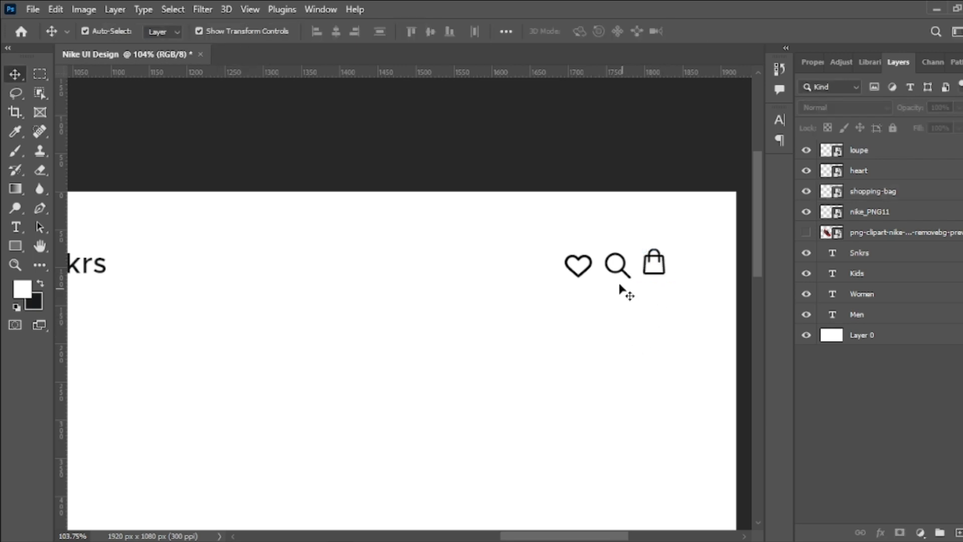
Step: Align the vertical centers of the heart, loupe and shopping-bag icons
{"action": "scroll", "coordinate": [426, 327], "scroll_direction": "down", "scroll_amount": 7}
{"action": "scroll", "coordinate": [224, 352], "scroll_direction": "down", "scroll_amount": 2}
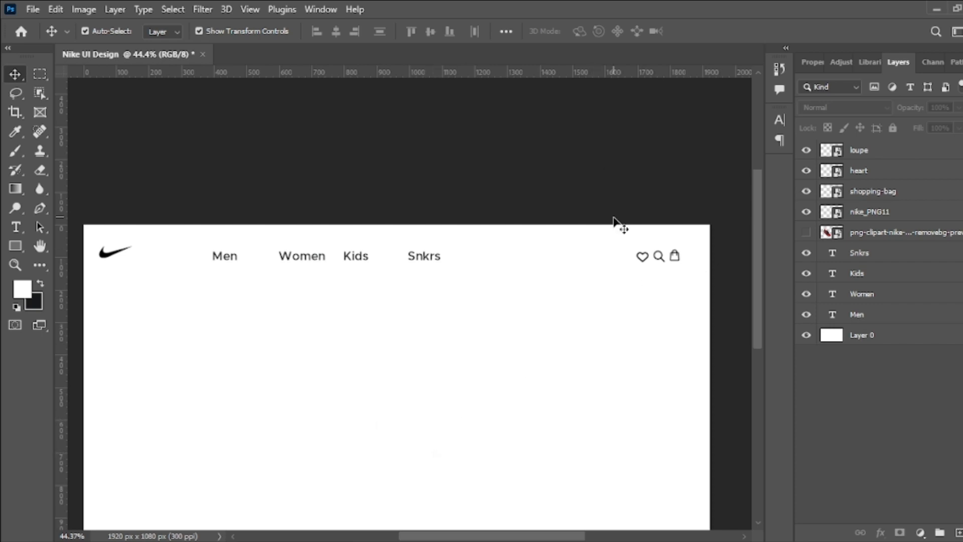
{"action": "scroll", "coordinate": [660, 261], "scroll_direction": "up", "scroll_amount": 1}
{"action": "scroll", "coordinate": [659, 296], "scroll_direction": "up", "scroll_amount": 8}
{"action": "left_click_drag", "start_coordinate": [623, 536], "coordinate": [646, 535]}
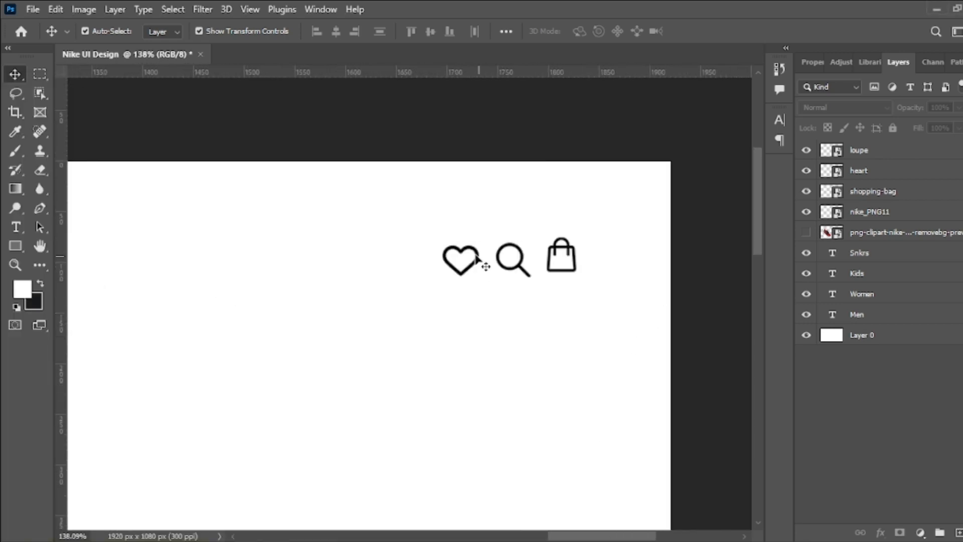
{"action": "left_click", "coordinate": [476, 260]}
{"action": "left_click", "coordinate": [521, 266], "text": "shift"}
{"action": "left_click", "coordinate": [557, 266], "text": "shift"}
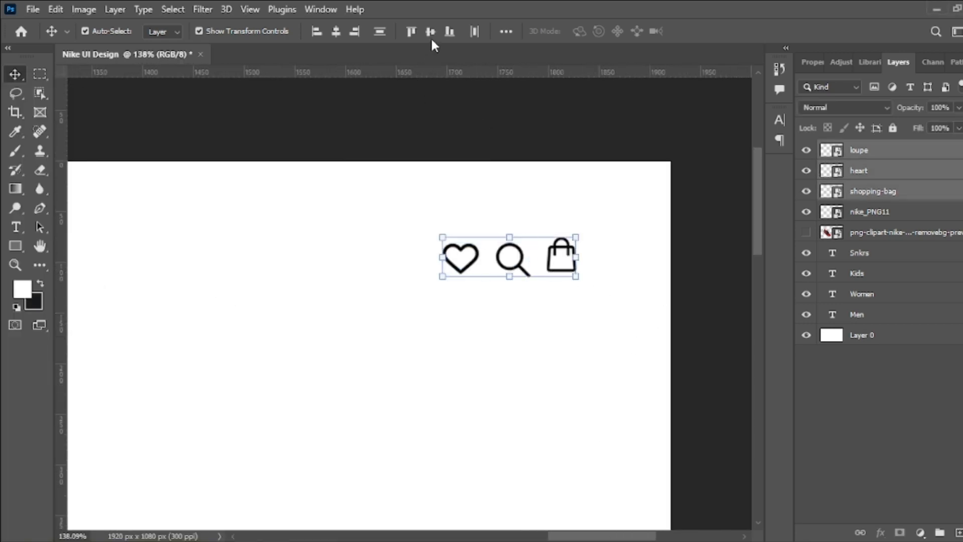
{"action": "left_click", "coordinate": [430, 31]}
{"action": "left_click", "coordinate": [496, 337]}
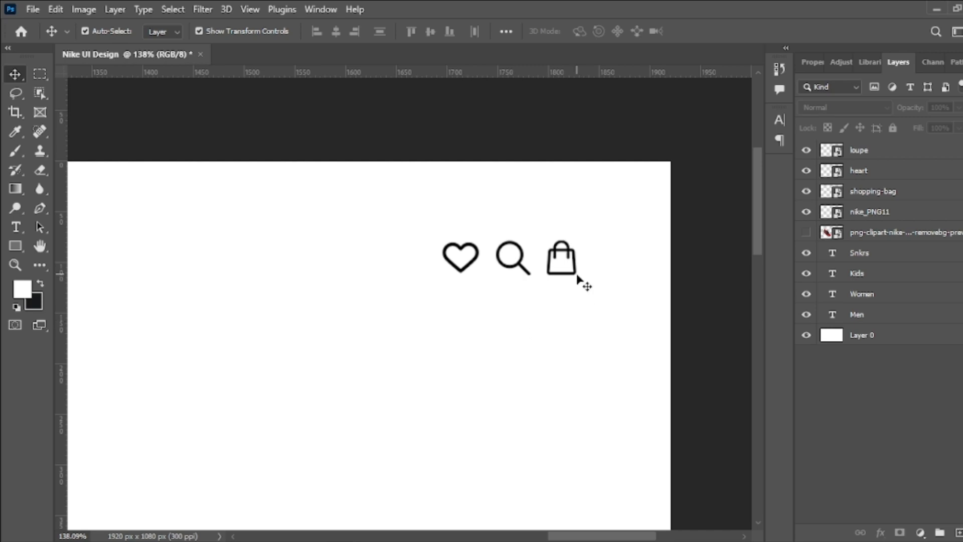
Step: Scale the shopping-bag icon down slightly and realign the vertical centers of the three header icons
{"action": "left_click", "coordinate": [574, 274]}
{"action": "key", "text": "ctrl+t"}
{"action": "left_click", "coordinate": [531, 335]}
{"action": "left_click_drag", "start_coordinate": [429, 236], "coordinate": [572, 275]}
{"action": "left_click", "coordinate": [430, 31]}
{"action": "left_click", "coordinate": [515, 353]}
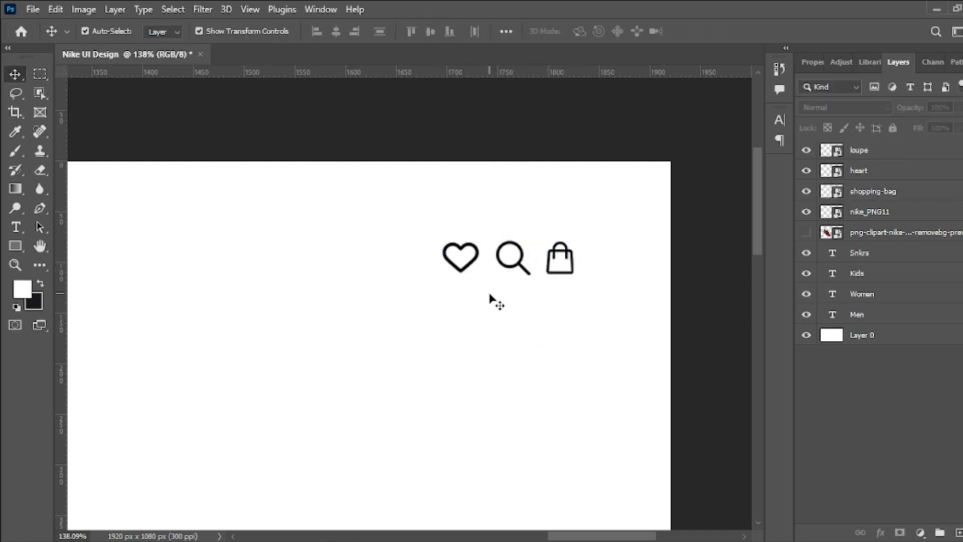
Step: Copy the "Sean Wotherspoon (2017)" line from the Notepad text and return to the Photoshop document
{"action": "scroll", "coordinate": [537, 389], "scroll_direction": "down", "scroll_amount": 6}
{"action": "left_click_drag", "start_coordinate": [554, 535], "coordinate": [529, 536]}
{"action": "scroll", "coordinate": [379, 437], "scroll_direction": "down", "scroll_amount": 3}
{"action": "scroll", "coordinate": [379, 436], "scroll_direction": "down", "scroll_amount": 3}
{"action": "key", "text": "alt+Tab"}
{"action": "left_click_drag", "start_coordinate": [449, 86], "coordinate": [302, 83]}
{"action": "key", "text": "ctrl+c"}
{"action": "key", "text": "alt+Tab"}
Step: Add the copied "Sean Wotherspoon (2017)" line as text below the header and move it toward the page's left margin
{"action": "left_click", "coordinate": [16, 227]}
{"action": "left_click", "coordinate": [180, 261]}
{"action": "key", "text": "ctrl+v"}
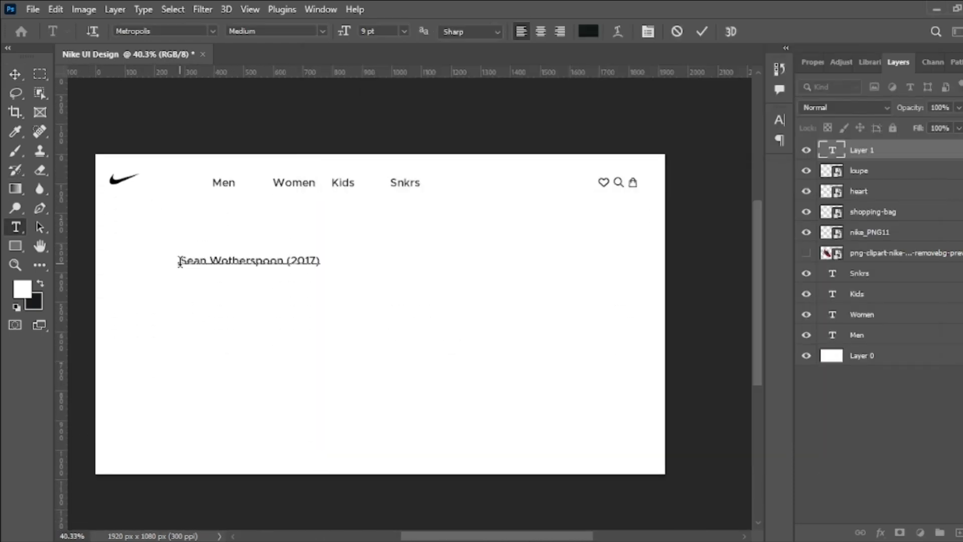
{"action": "key", "text": "ctrl+Return"}
{"action": "key", "text": "v"}
{"action": "left_click_drag", "start_coordinate": [219, 264], "coordinate": [178, 265]}
Step: Copy the "Statuesque or subtle..." description from the Notepad text and return to the document
{"action": "key", "text": "t"}
{"action": "key", "text": "alt+Tab"}
{"action": "left_click_drag", "start_coordinate": [312, 139], "coordinate": [685, 167]}
{"action": "key", "text": "ctrl+c"}
{"action": "key", "text": "alt+Tab"}
{"action": "left_click", "coordinate": [248, 351]}
{"action": "key", "text": "ctrl+v"}
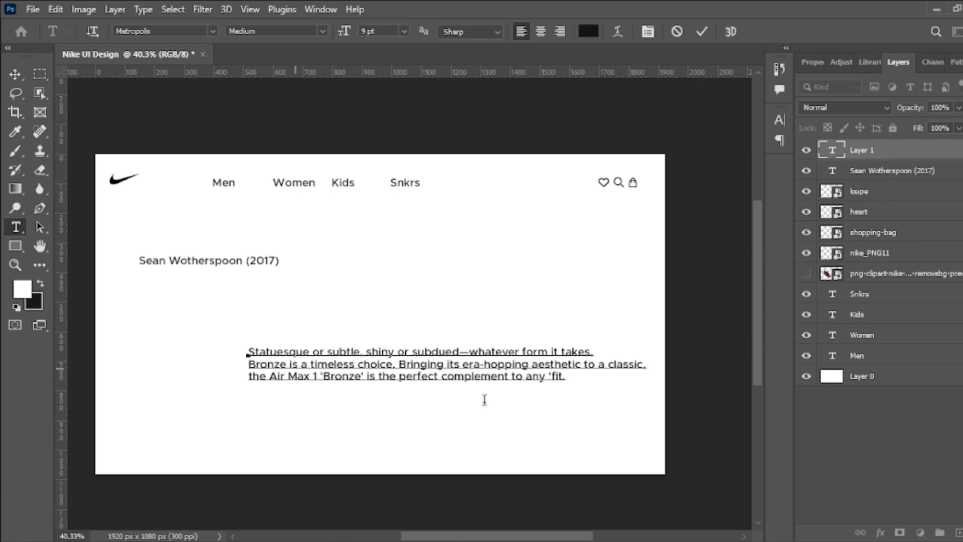
{"action": "left_click", "coordinate": [15, 75]}
{"action": "mouse_move", "coordinate": [644, 381]}
{"action": "left_mouse_down"}
{"action": "mouse_move", "coordinate": [552, 389]}
{"action": "mouse_move", "coordinate": [637, 384]}
{"action": "left_mouse_up"}
{"action": "left_click", "coordinate": [728, 32]}
{"action": "key", "text": "Delete"}
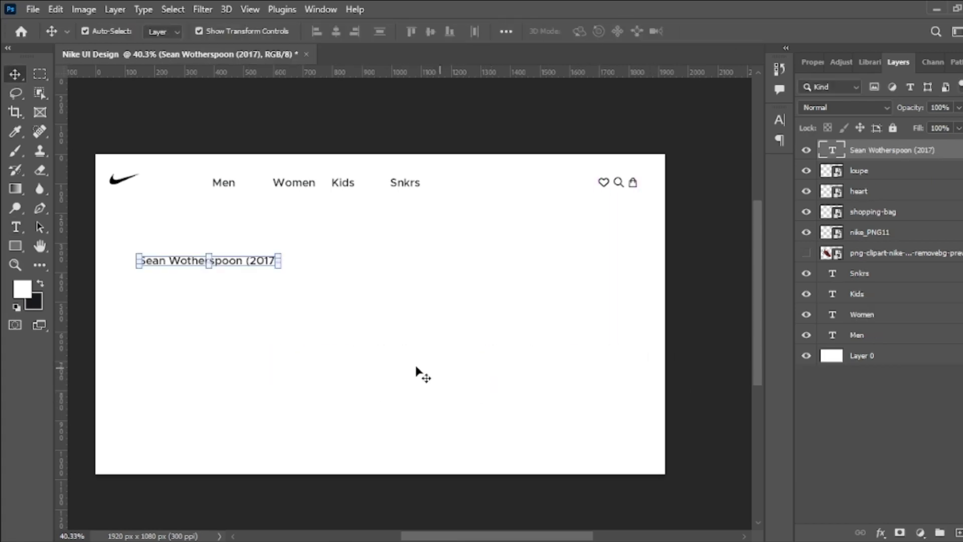
Step: Draw a paragraph text box below the "Sean Wotherspoon (2017)" line and paste the copied description into it
{"action": "left_click", "coordinate": [15, 227]}
{"action": "left_click_drag", "start_coordinate": [151, 292], "coordinate": [332, 369]}
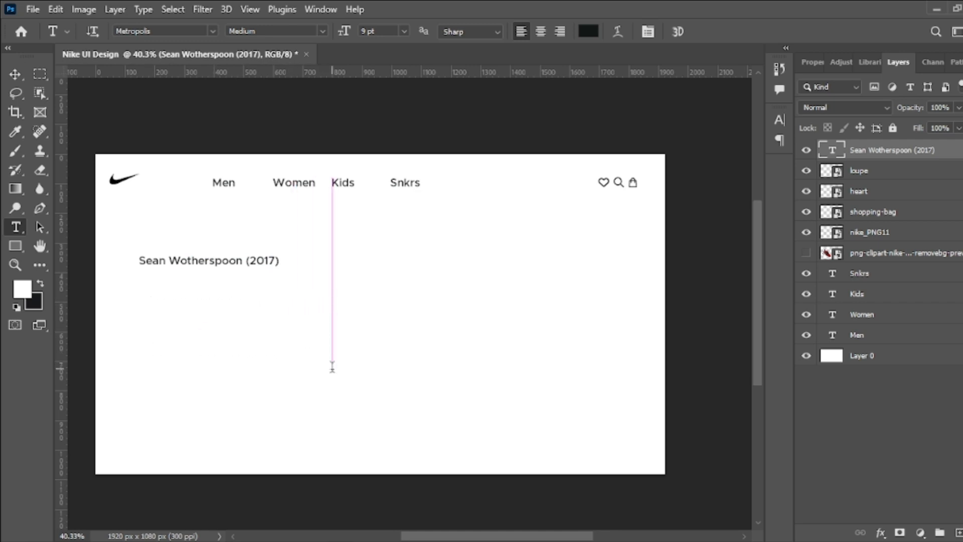
{"action": "key", "text": "ctrl+v"}
{"action": "key", "text": "ctrl+Return"}
{"action": "key", "text": "v"}
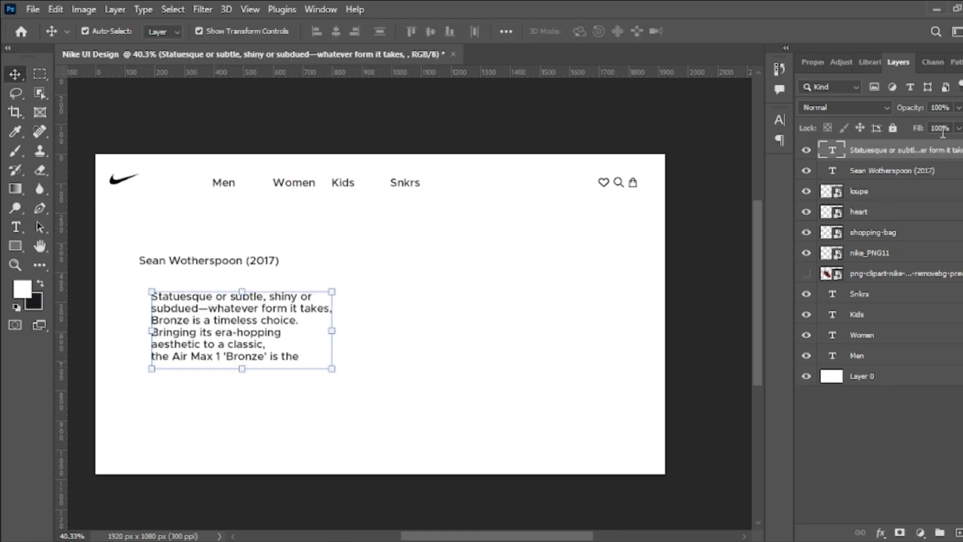
Step: Scale the description paragraph to 9.33 pt text with 11.4 pt leading and set its font style to Regular
{"action": "left_click", "coordinate": [778, 120]}
{"action": "left_click_drag", "start_coordinate": [701, 160], "coordinate": [704, 163]}
{"action": "left_click_drag", "start_coordinate": [331, 331], "coordinate": [355, 331]}
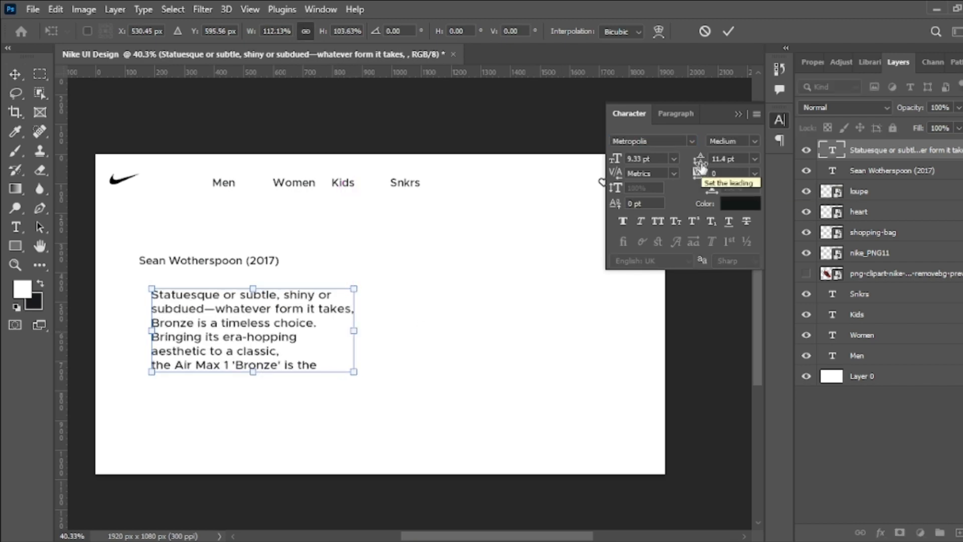
{"action": "left_click", "coordinate": [728, 32]}
{"action": "left_click", "coordinate": [754, 141]}
{"action": "left_click", "coordinate": [724, 179]}
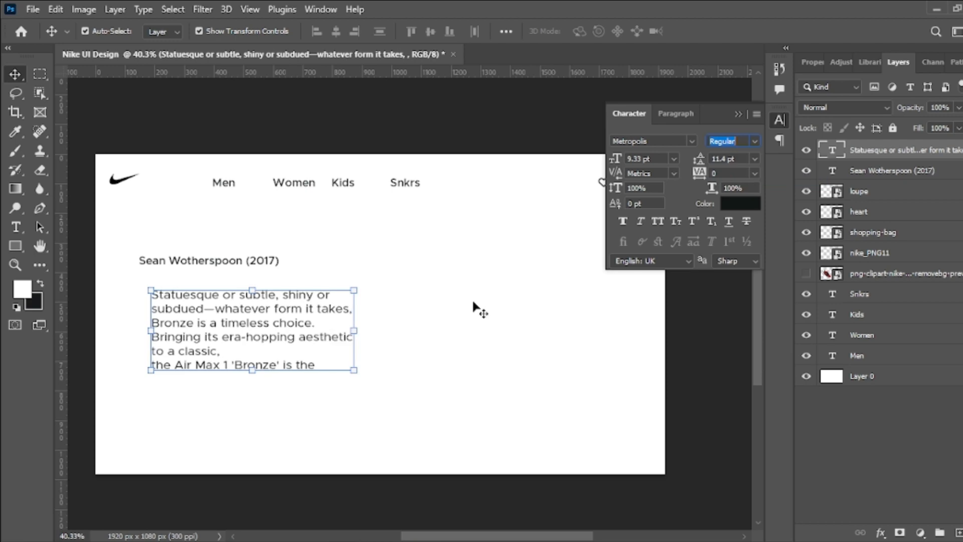
Step: Try the justified alignments on the description paragraph and return it to left alignment
{"action": "left_click", "coordinate": [678, 115]}
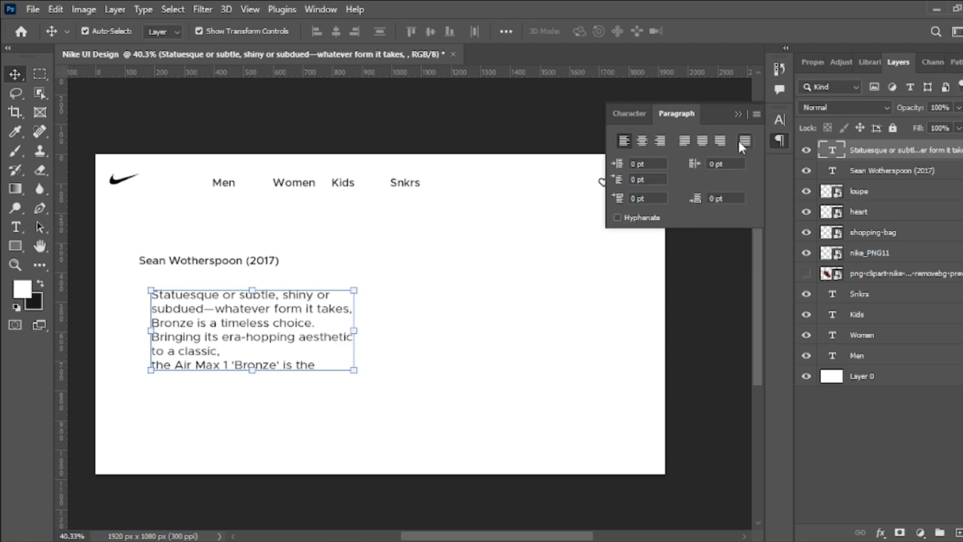
{"action": "left_click", "coordinate": [683, 141]}
{"action": "left_click", "coordinate": [702, 141]}
{"action": "left_click", "coordinate": [744, 140]}
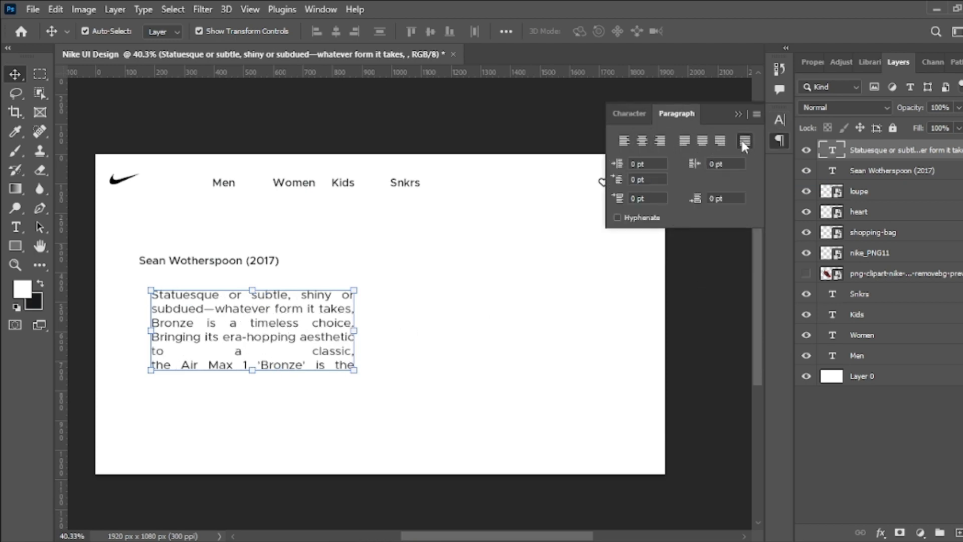
{"action": "left_click", "coordinate": [623, 141]}
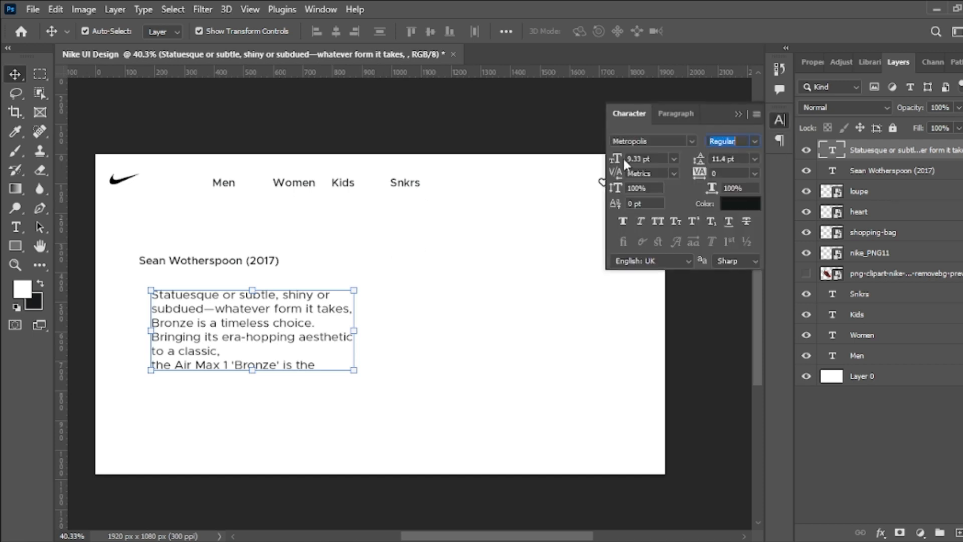
Step: Set the description paragraph's font size to 8 pt and its leading to 13 pt
{"action": "mouse_move", "coordinate": [620, 162]}
{"action": "left_mouse_down"}
{"action": "mouse_move", "coordinate": [610, 161]}
{"action": "mouse_move", "coordinate": [636, 170]}
{"action": "left_mouse_up"}
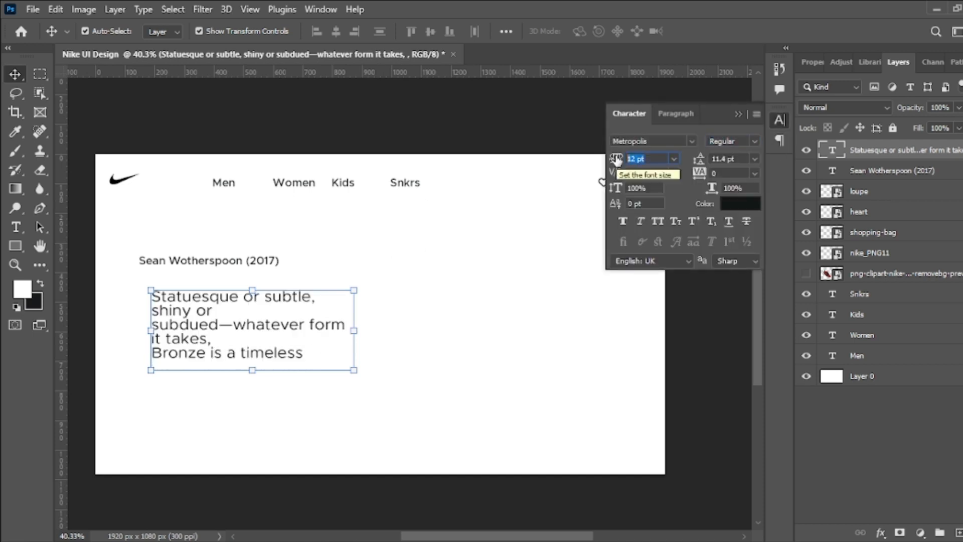
{"action": "type", "text": "8"}
{"action": "key", "text": "Return"}
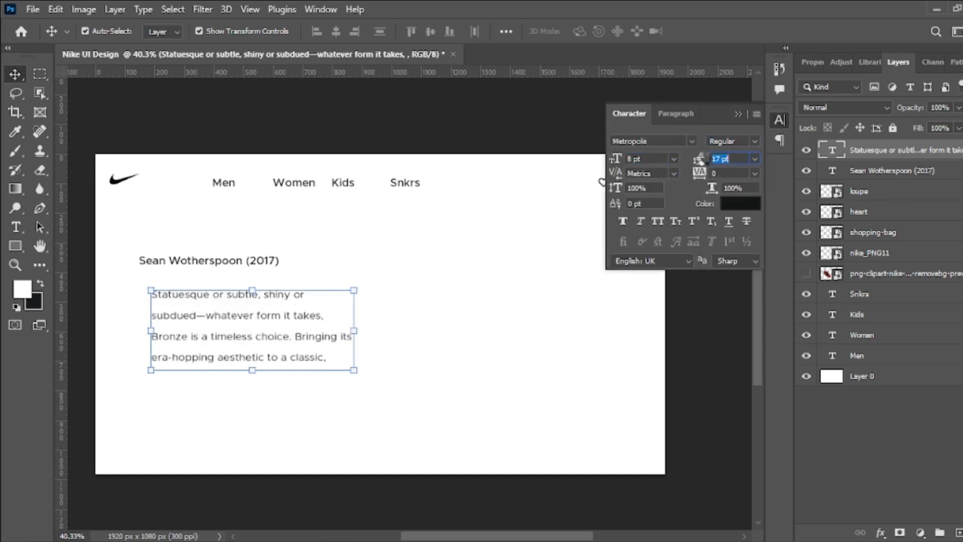
{"action": "left_click_drag", "start_coordinate": [700, 159], "coordinate": [693, 160]}
{"action": "key", "text": "Return"}
Step: Move the description down and the "Sean Wotherspoon (2017)" line up, leaving room for a title between their aligned left edges
{"action": "left_click_drag", "start_coordinate": [270, 339], "coordinate": [256, 355]}
{"action": "left_click_drag", "start_coordinate": [262, 271], "coordinate": [270, 265]}
{"action": "left_click_drag", "start_coordinate": [228, 357], "coordinate": [235, 357]}
Step: Copy "NIKE AIR MAX 1/97" from the Notepad text and add it as a text line between the subtitle and description
{"action": "key", "text": "alt+Tab"}
{"action": "left_click_drag", "start_coordinate": [415, 112], "coordinate": [303, 113]}
{"action": "key", "text": "ctrl+c"}
{"action": "key", "text": "alt+Tab"}
{"action": "left_click", "coordinate": [19, 226]}
{"action": "left_click", "coordinate": [149, 279]}
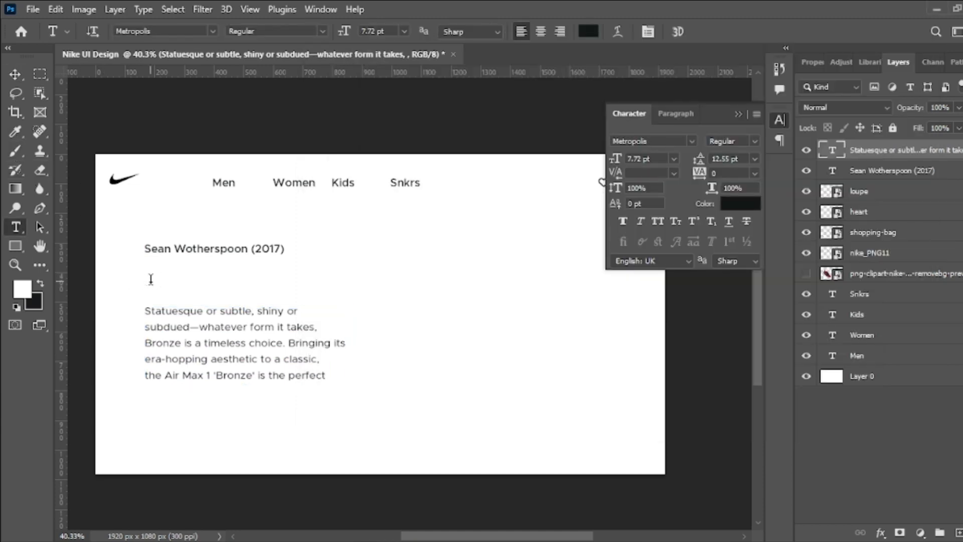
{"action": "key", "text": "ctrl+v"}
{"action": "left_click", "coordinate": [701, 31]}
Step: Enlarge the "NIKE AIR MAX 1/97" title to 27 pt and position it under the subtitle
{"action": "left_click", "coordinate": [16, 74]}
{"action": "left_click_drag", "start_coordinate": [620, 161], "coordinate": [633, 158]}
{"action": "left_click", "coordinate": [420, 368]}
{"action": "left_click_drag", "start_coordinate": [346, 266], "coordinate": [335, 274]}
Step: Make the words "NIKE" and "1/97" in the title Metropolis Bold
{"action": "double_click", "coordinate": [215, 282]}
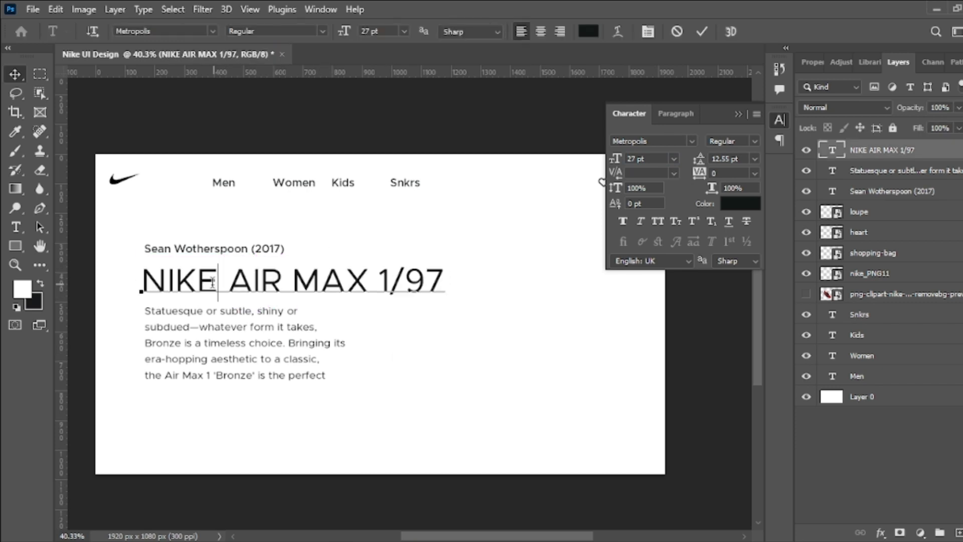
{"action": "double_click", "coordinate": [213, 282]}
{"action": "left_click", "coordinate": [754, 142]}
{"action": "left_click", "coordinate": [780, 275]}
{"action": "left_click_drag", "start_coordinate": [388, 283], "coordinate": [486, 280]}
{"action": "left_click", "coordinate": [754, 141]}
{"action": "left_click", "coordinate": [752, 273]}
{"action": "left_click", "coordinate": [703, 313]}
Step: Nudge the description paragraph up toward the title, then delete the paragraph
{"action": "left_click", "coordinate": [236, 348]}
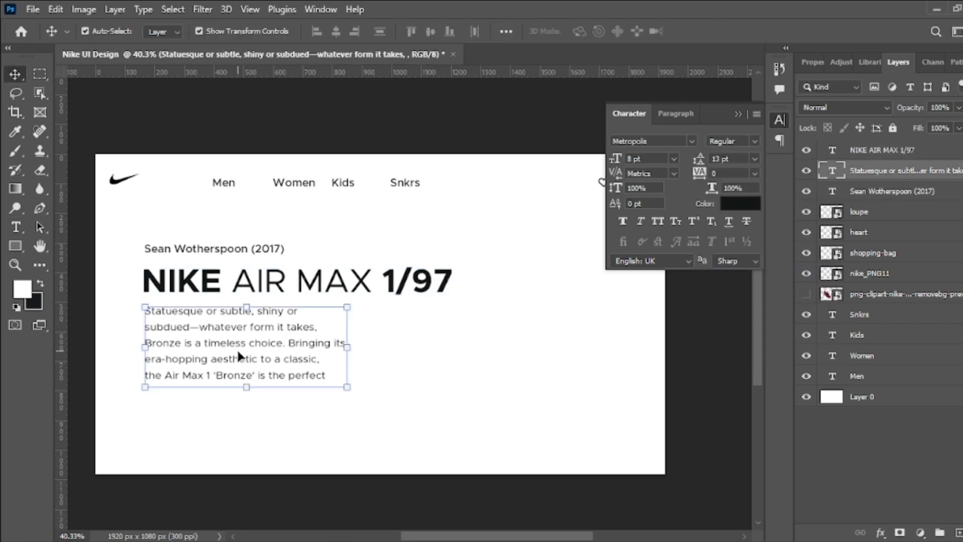
{"action": "key", "text": "ctrl+t"}
{"action": "left_click_drag", "start_coordinate": [261, 351], "coordinate": [261, 345]}
{"action": "left_click", "coordinate": [729, 31]}
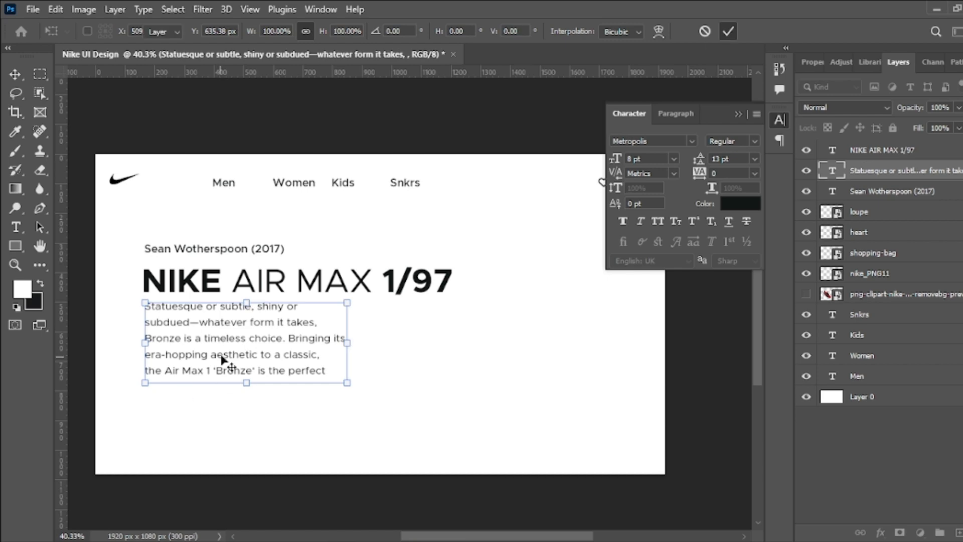
{"action": "key", "text": "Delete"}
Step: Draw a wider paragraph text box below the title and fill it with the description copied from the Notepad text
{"action": "key", "text": "t"}
{"action": "left_click_drag", "start_coordinate": [146, 314], "coordinate": [382, 389]}
{"action": "key", "text": "alt+Tab"}
{"action": "left_click_drag", "start_coordinate": [312, 139], "coordinate": [763, 165]}
{"action": "key", "text": "ctrl+c"}
{"action": "key", "text": "alt+Tab"}
{"action": "key", "text": "ctrl+v"}
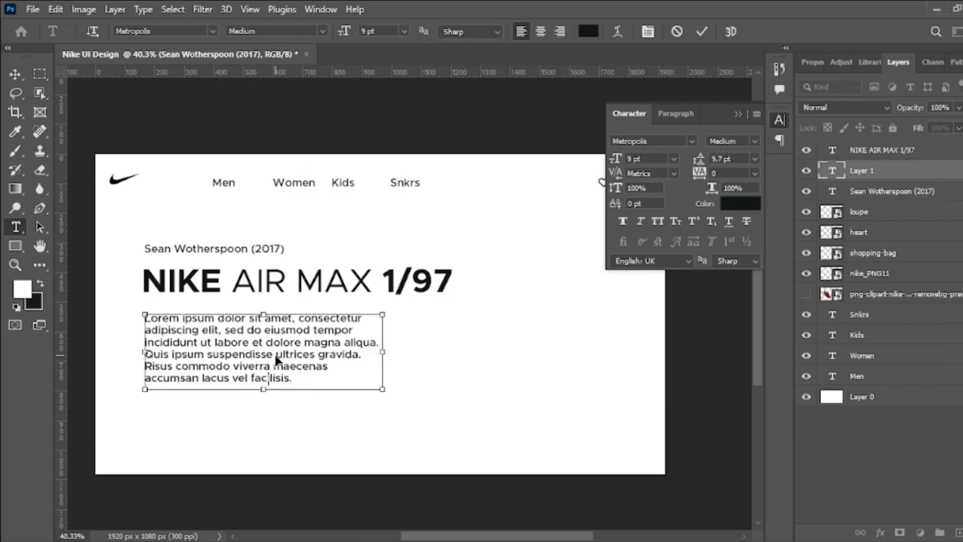
{"action": "left_click", "coordinate": [701, 31]}
{"action": "key", "text": "v"}
Step: Set the description paragraph to Metropolis Regular, 8 pt, with 12 pt leading
{"action": "left_click_drag", "start_coordinate": [232, 350], "coordinate": [230, 343]}
{"action": "left_click_drag", "start_coordinate": [695, 162], "coordinate": [700, 162]}
{"action": "left_click", "coordinate": [752, 141]}
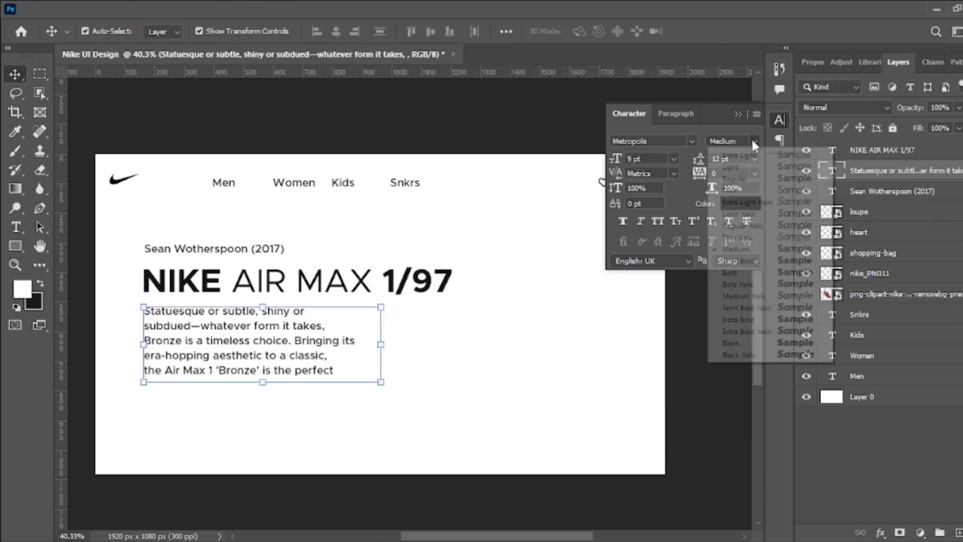
{"action": "left_click", "coordinate": [751, 186]}
{"action": "type", "text": "7"}
{"action": "key", "text": "Return"}
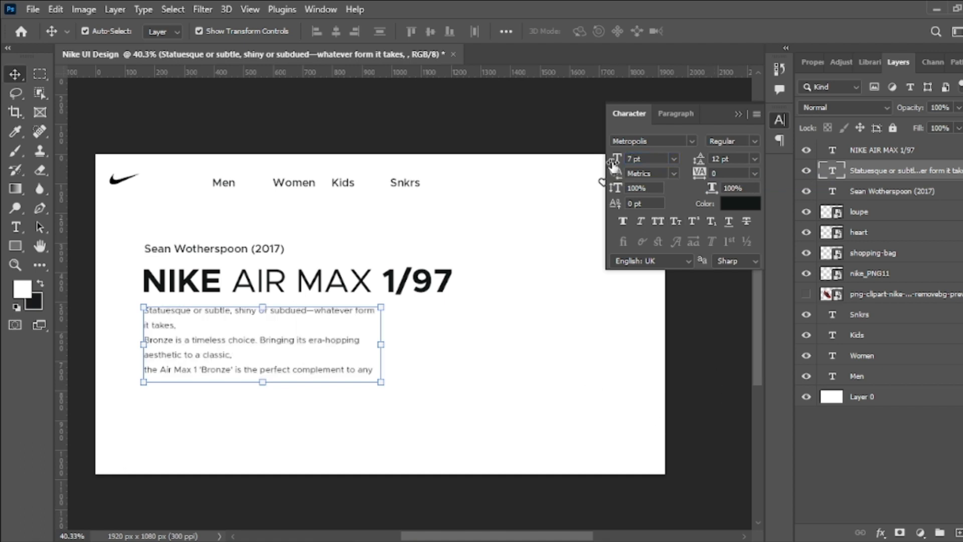
{"action": "type", "text": "8"}
{"action": "key", "text": "Return"}
Step: Move the title slightly up toward the subtitle and pull the description paragraph up close beneath it
{"action": "left_click", "coordinate": [713, 319]}
{"action": "left_click_drag", "start_coordinate": [238, 286], "coordinate": [235, 279]}
{"action": "left_click_drag", "start_coordinate": [227, 372], "coordinate": [226, 350]}
{"action": "left_click", "coordinate": [688, 349]}
Step: Show the hidden shoe image, place it beside the product text and flip it horizontally
{"action": "left_click", "coordinate": [806, 294]}
{"action": "left_click_drag", "start_coordinate": [266, 360], "coordinate": [531, 359]}
{"action": "right_click", "coordinate": [531, 360]}
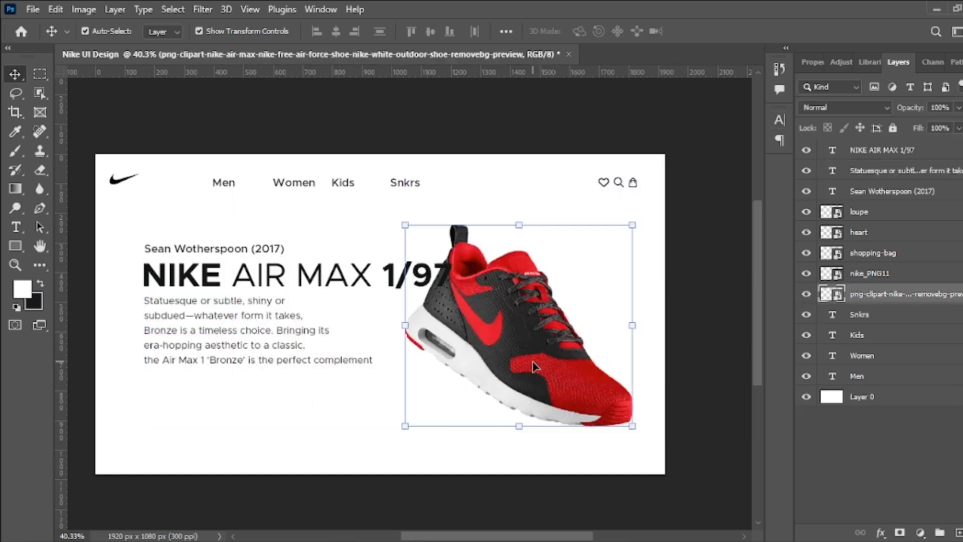
{"action": "key", "text": "Escape"}
{"action": "key", "text": "ctrl+t"}
{"action": "right_click", "coordinate": [533, 364]}
{"action": "left_click", "coordinate": [576, 198]}
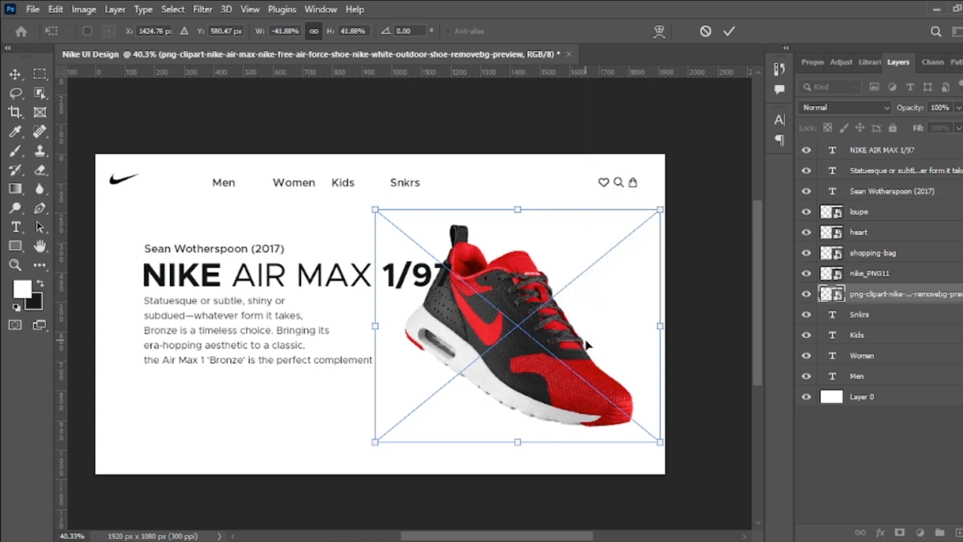
{"action": "key", "text": "Return"}
Step: Rotate the shoe image slightly counter-clockwise
{"action": "key", "text": "ctrl+t"}
{"action": "mouse_move", "coordinate": [624, 443]}
{"action": "left_mouse_down"}
{"action": "mouse_move", "coordinate": [597, 441]}
{"action": "mouse_move", "coordinate": [643, 448]}
{"action": "left_mouse_up"}
{"action": "key", "text": "Return"}
Step: Tighten the tracking of the "NIKE AIR MAX 1/97" title to -40
{"action": "left_click", "coordinate": [421, 288]}
{"action": "left_click", "coordinate": [779, 119]}
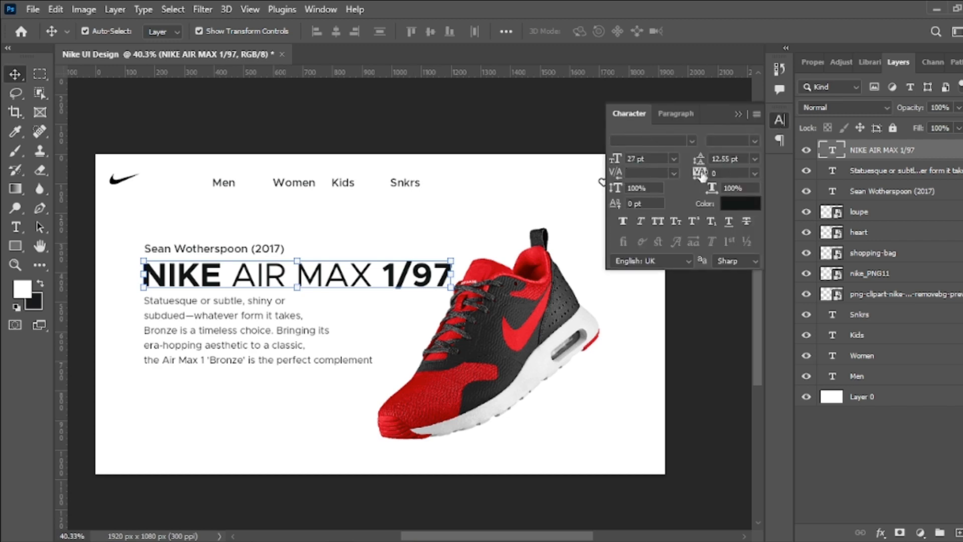
{"action": "left_click_drag", "start_coordinate": [701, 174], "coordinate": [697, 171]}
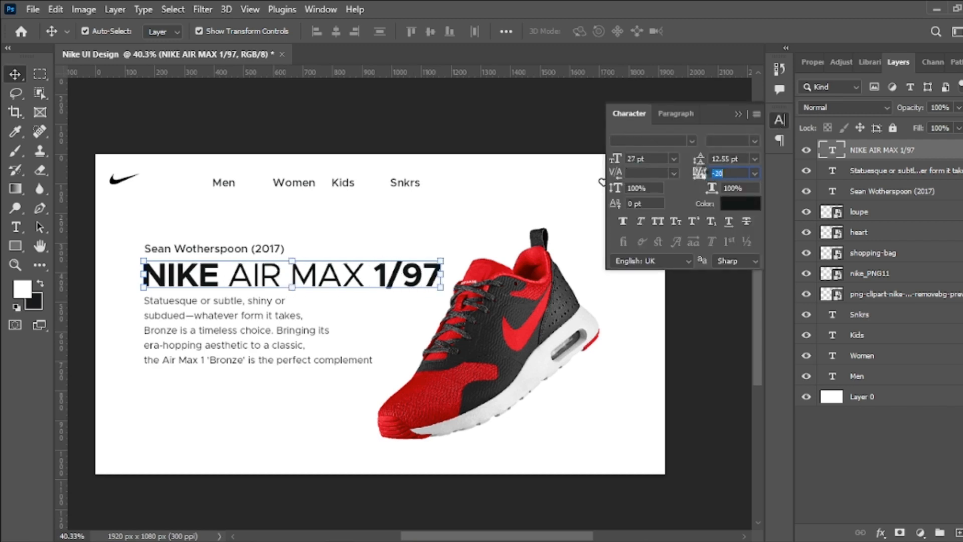
{"action": "left_click_drag", "start_coordinate": [704, 177], "coordinate": [691, 172]}
Step: Enlarge the shoe image to about 44.71% and shift it slightly toward the text
{"action": "left_click", "coordinate": [491, 350]}
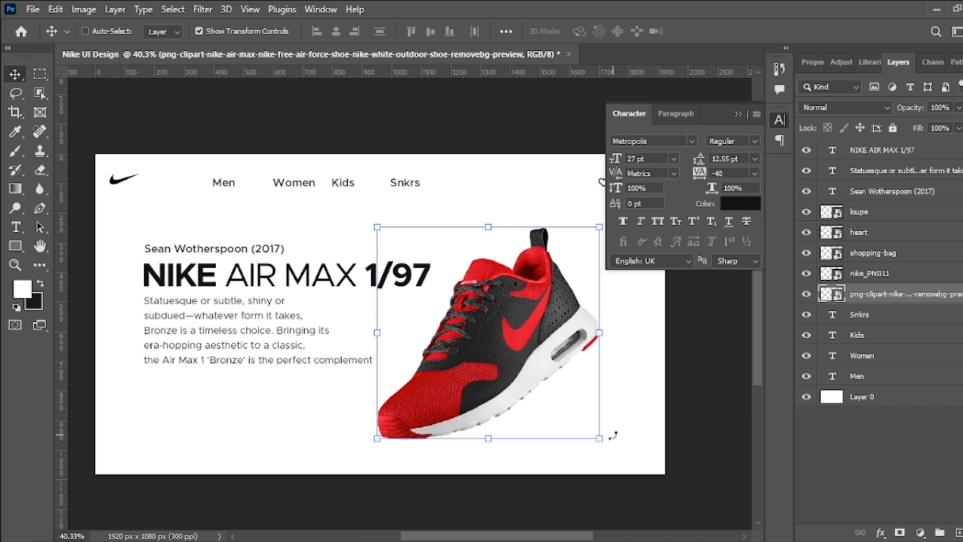
{"action": "left_click", "coordinate": [613, 436]}
{"action": "left_click", "coordinate": [689, 302]}
{"action": "left_click", "coordinate": [738, 114]}
{"action": "left_click_drag", "start_coordinate": [600, 225], "coordinate": [639, 190]}
{"action": "left_click_drag", "start_coordinate": [490, 357], "coordinate": [482, 355]}
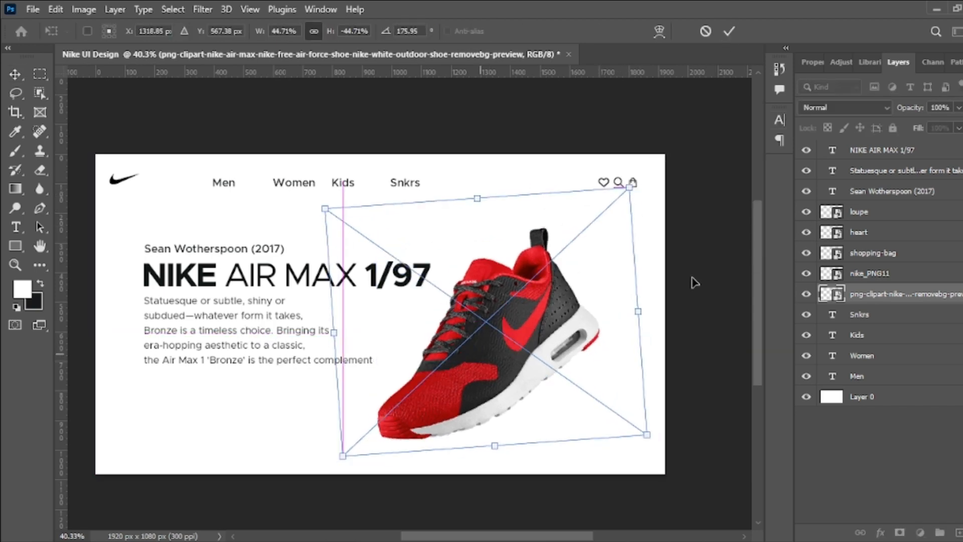
{"action": "left_click", "coordinate": [729, 31]}
Step: Recolour the word "NIKE" in the title to a red based on the shoe's colour
{"action": "double_click", "coordinate": [216, 275]}
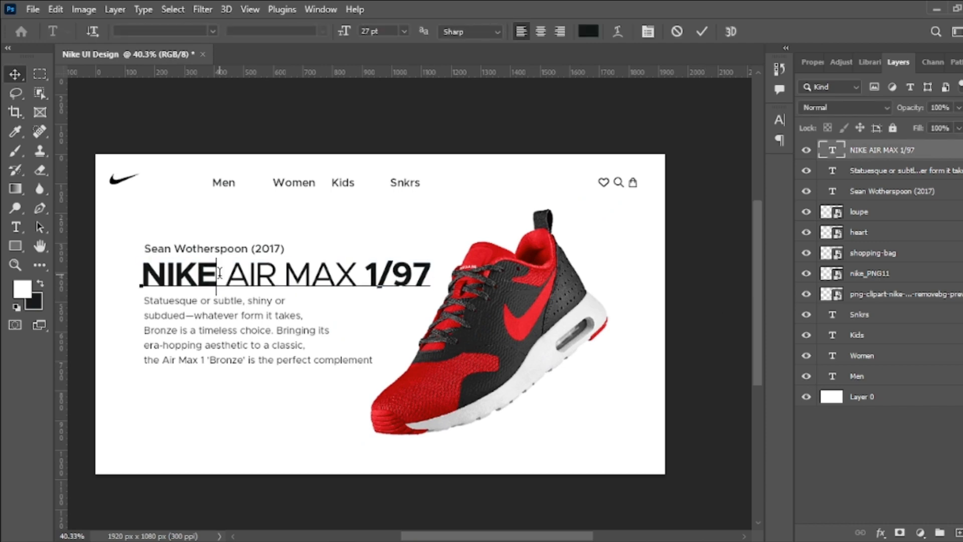
{"action": "left_click_drag", "start_coordinate": [216, 275], "coordinate": [152, 273]}
{"action": "left_click", "coordinate": [777, 121]}
{"action": "left_click", "coordinate": [741, 202]}
{"action": "left_click", "coordinate": [532, 247]}
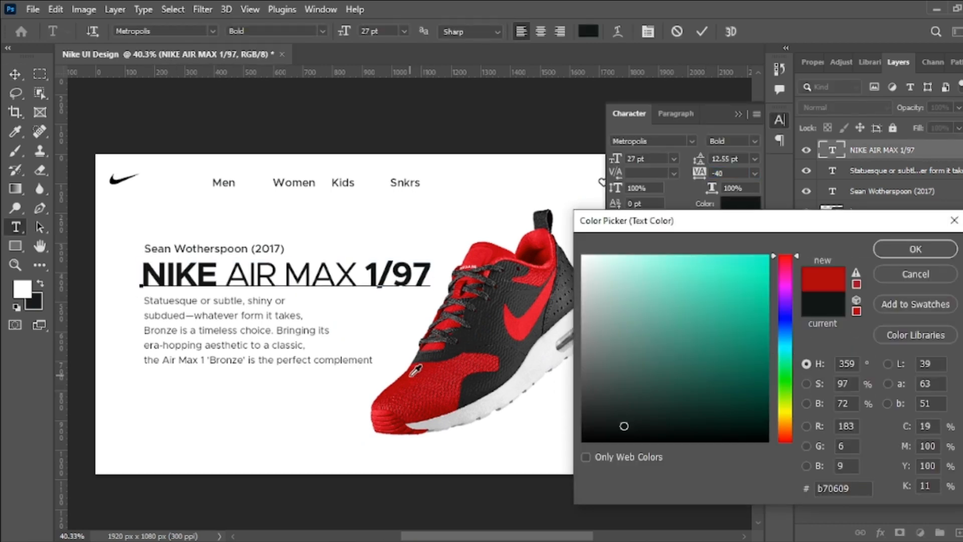
{"action": "left_click", "coordinate": [765, 296]}
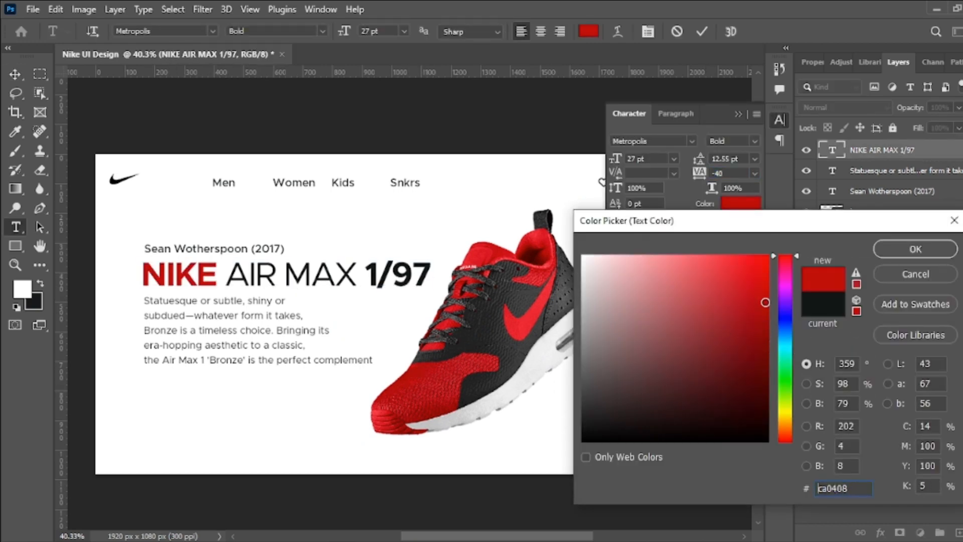
{"action": "left_click", "coordinate": [915, 249]}
Step: Recolour "1/97" in the title to dark red b20306 and finish the text edit
{"action": "left_click_drag", "start_coordinate": [431, 275], "coordinate": [365, 275]}
{"action": "left_click", "coordinate": [740, 202]}
{"action": "type", "text": "b20306"}
{"action": "left_click", "coordinate": [916, 253]}
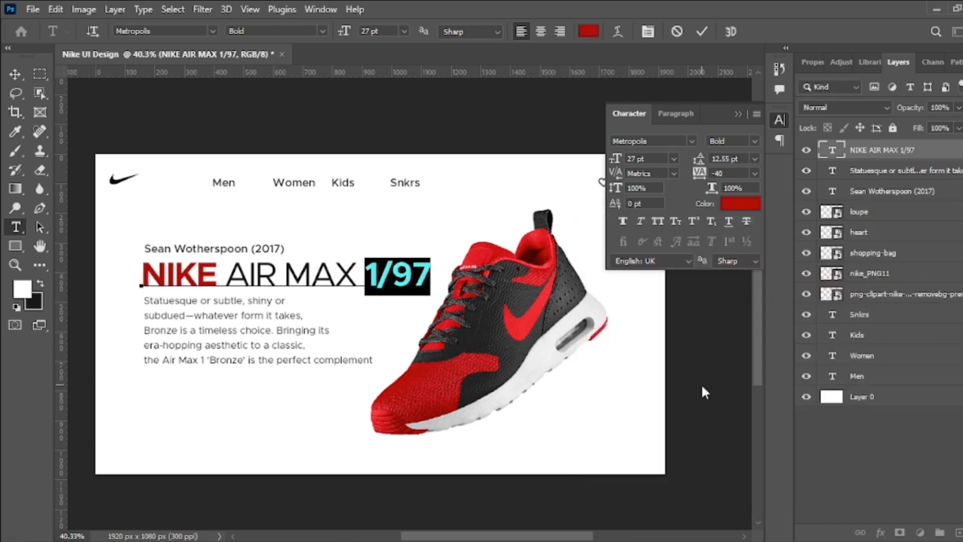
{"action": "left_click", "coordinate": [701, 383]}
{"action": "key", "text": "v"}
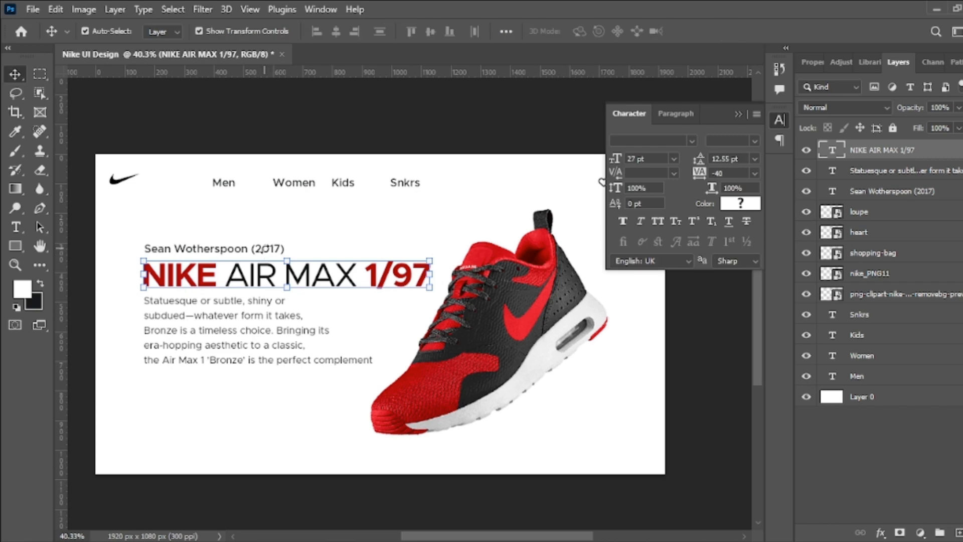
Step: Set the "Sean Wotherspoon (2017)" subtitle to Metropolis Semi Bold
{"action": "left_click", "coordinate": [212, 249]}
{"action": "left_click", "coordinate": [751, 142]}
{"action": "left_click", "coordinate": [742, 258]}
{"action": "left_click", "coordinate": [742, 366]}
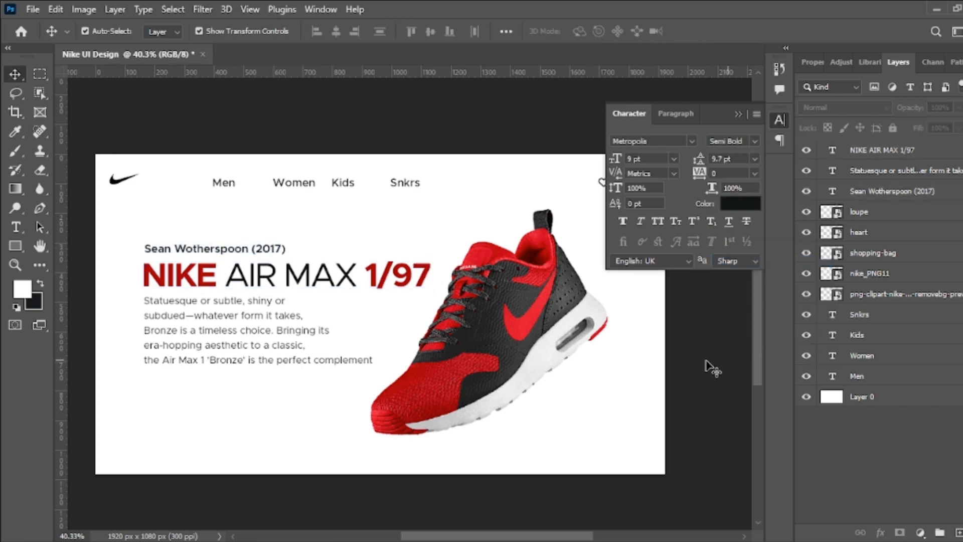
Step: Add a Drop Shadow effect to the shoe with the muted red colour a83c3d
{"action": "left_click", "coordinate": [522, 351]}
{"action": "left_click", "coordinate": [880, 533]}
{"action": "left_click", "coordinate": [884, 533]}
{"action": "left_click", "coordinate": [859, 90]}
{"action": "left_click", "coordinate": [764, 315]}
{"action": "mouse_move", "coordinate": [763, 315]}
{"action": "left_mouse_down"}
{"action": "mouse_move", "coordinate": [720, 329]}
{"action": "mouse_move", "coordinate": [701, 318]}
{"action": "left_mouse_up"}
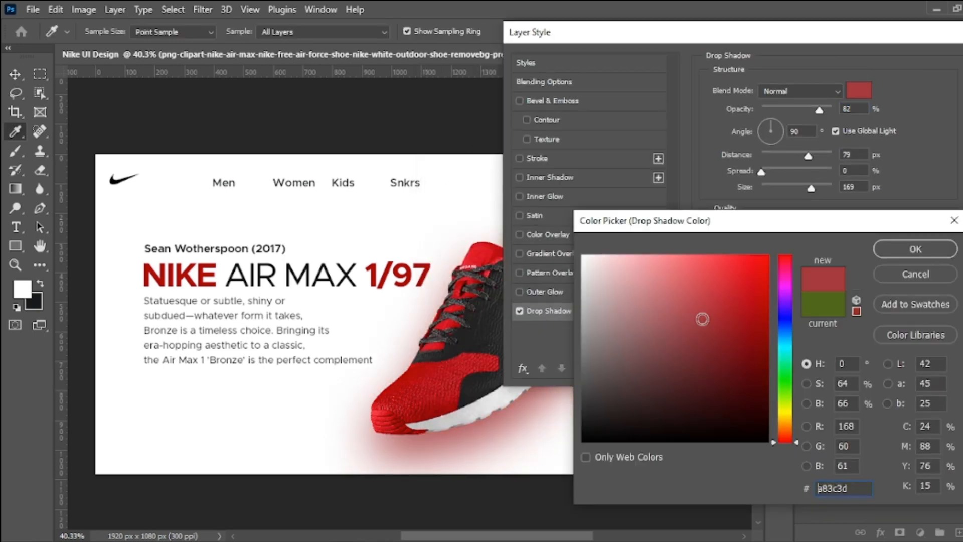
{"action": "left_click", "coordinate": [879, 255]}
Step: Adjust the shoe's drop shadow to a 130° angle, 46 px distance, 120 px size and 5% noise
{"action": "left_click_drag", "start_coordinate": [809, 157], "coordinate": [798, 189]}
{"action": "left_click_drag", "start_coordinate": [763, 257], "coordinate": [766, 258]}
{"action": "left_click_drag", "start_coordinate": [457, 376], "coordinate": [495, 397]}
{"action": "left_click_drag", "start_coordinate": [660, 38], "coordinate": [741, 135]}
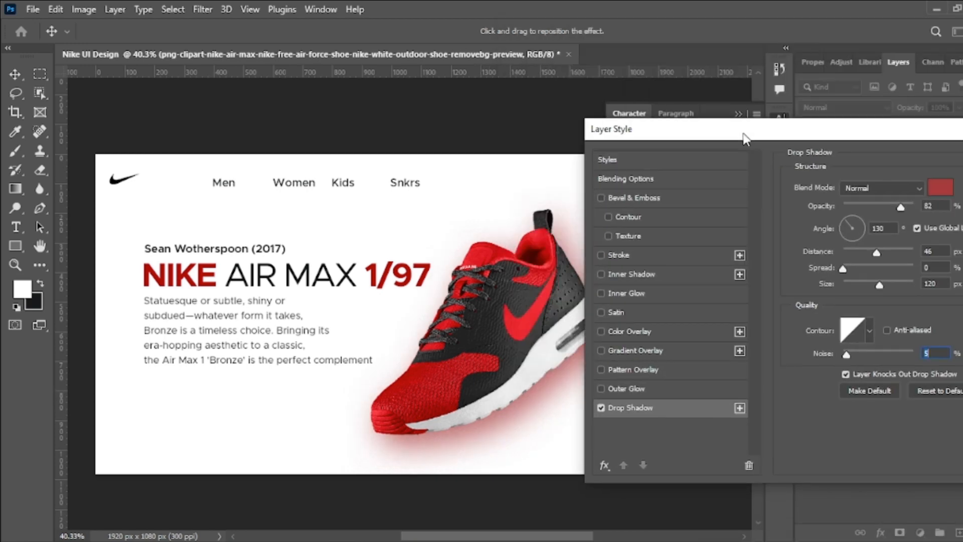
Step: Give the shoe's shadow a brighter red and lower opacity, then shift the shoe slightly away from the text
{"action": "left_click", "coordinate": [941, 187]}
{"action": "left_click", "coordinate": [657, 275]}
{"action": "left_click_drag", "start_coordinate": [656, 275], "coordinate": [692, 295]}
{"action": "left_click", "coordinate": [916, 249]}
{"action": "mouse_move", "coordinate": [900, 206]}
{"action": "left_mouse_down"}
{"action": "mouse_move", "coordinate": [912, 210]}
{"action": "mouse_move", "coordinate": [887, 209]}
{"action": "left_mouse_up"}
{"action": "key", "text": "Return"}
{"action": "left_click_drag", "start_coordinate": [526, 351], "coordinate": [543, 352]}
Step: Add a "1/97" text in Dharma Gothic E Bold, 9 pt, below the description paragraph
{"action": "left_click", "coordinate": [16, 227]}
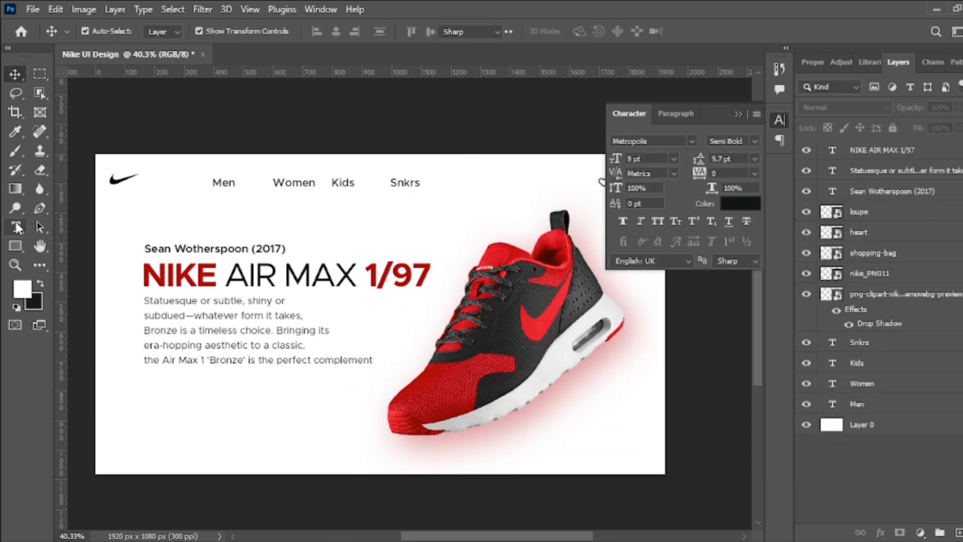
{"action": "left_click", "coordinate": [690, 142]}
{"action": "left_click", "coordinate": [688, 199]}
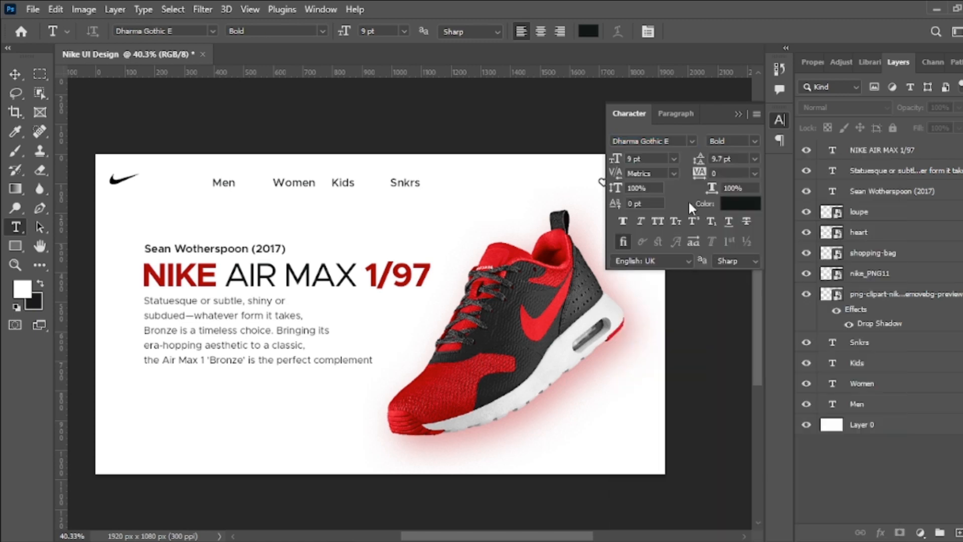
{"action": "left_click", "coordinate": [263, 402]}
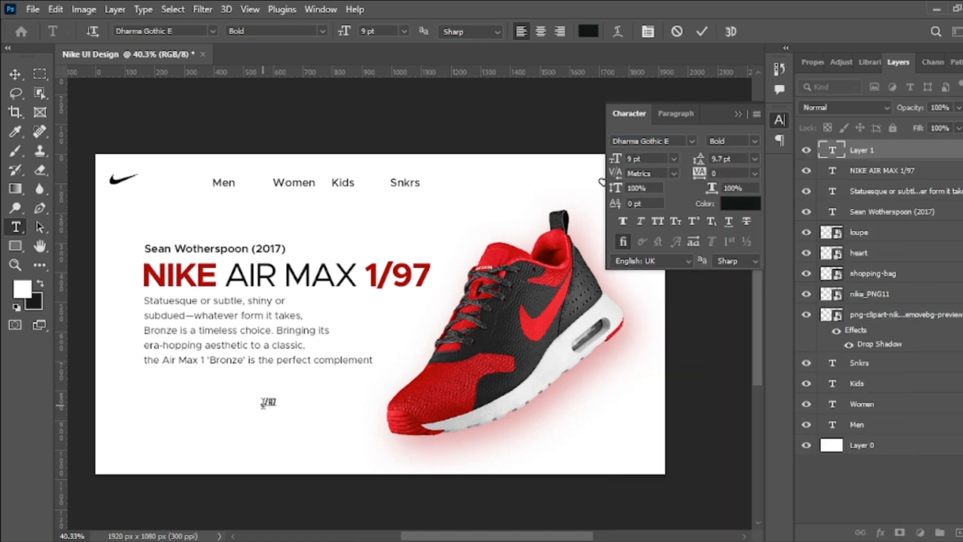
{"action": "left_click", "coordinate": [701, 32]}
Step: Scale the new "1/97" text up to 90.55 pt and position it below the description
{"action": "key", "text": "ctrl+t"}
{"action": "left_click_drag", "start_coordinate": [276, 406], "coordinate": [391, 513]}
{"action": "left_click_drag", "start_coordinate": [324, 457], "coordinate": [370, 416]}
{"action": "key", "text": "Return"}
Step: Replace the content of the large number text with "1/97" and commit it
{"action": "double_click", "coordinate": [328, 405]}
{"action": "type", "text": "1"}
{"action": "key", "text": "BackSpace"}
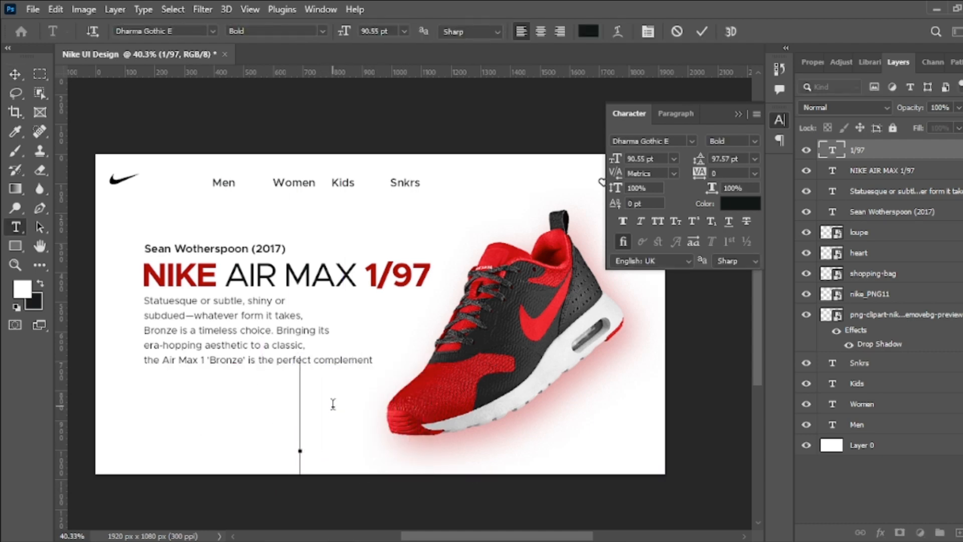
{"action": "type", "text": "1"}
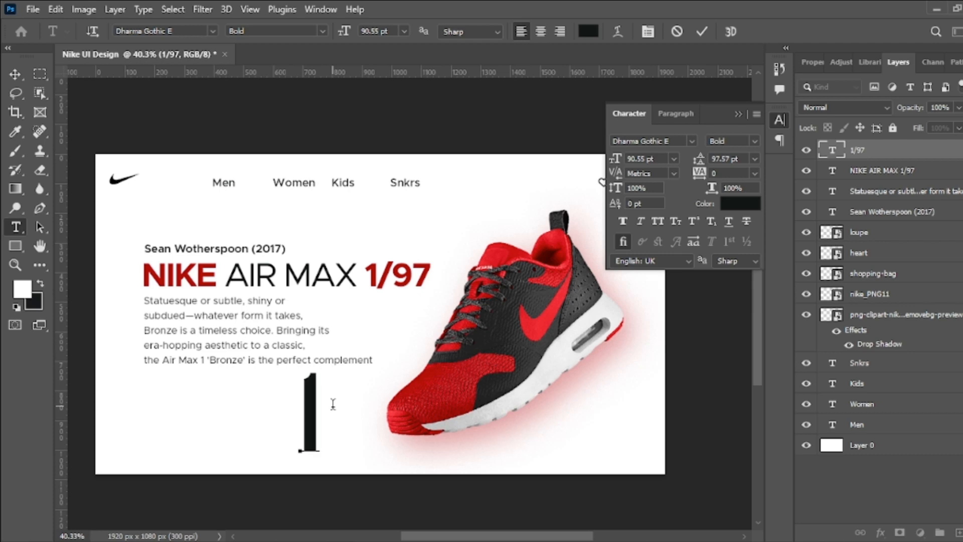
{"action": "type", "text": "/97"}
{"action": "left_click", "coordinate": [701, 31]}
{"action": "key", "text": "v"}
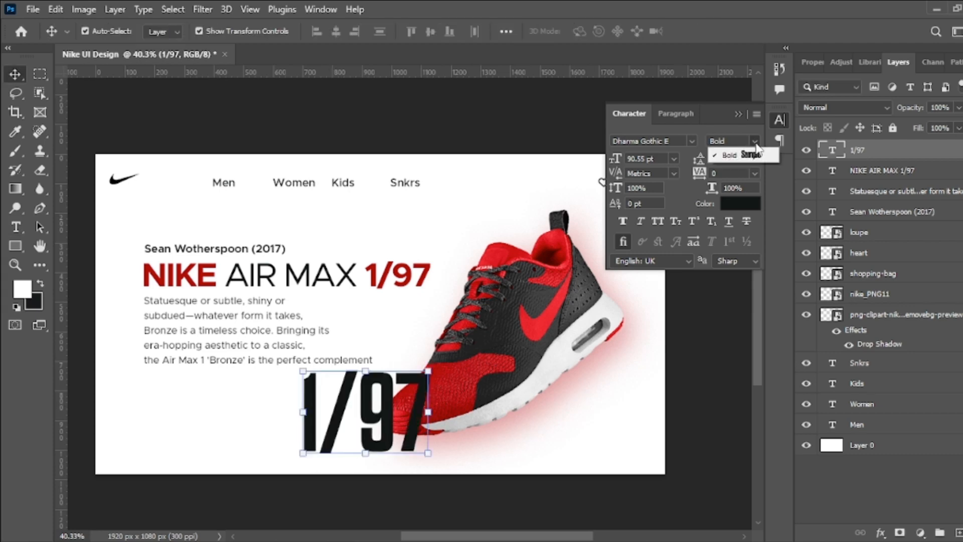
Step: Lower the large "1/97" layer's fill to 0%
{"action": "left_click", "coordinate": [880, 533]}
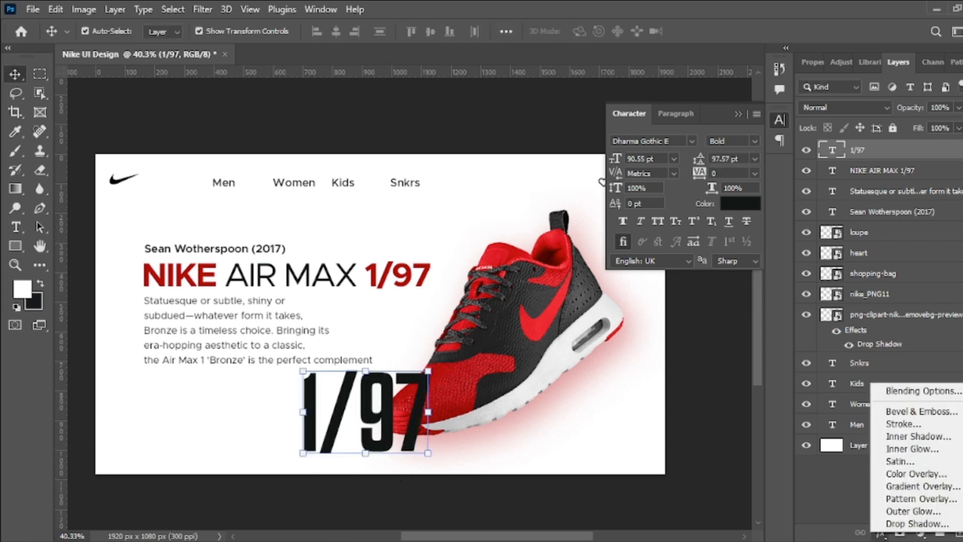
{"action": "left_click", "coordinate": [959, 128]}
{"action": "left_click_drag", "start_coordinate": [957, 146], "coordinate": [895, 194]}
Step: Add a 3 px stroke in dark red 710b0b to the large "1/97" text
{"action": "left_click", "coordinate": [880, 532]}
{"action": "left_click", "coordinate": [918, 535]}
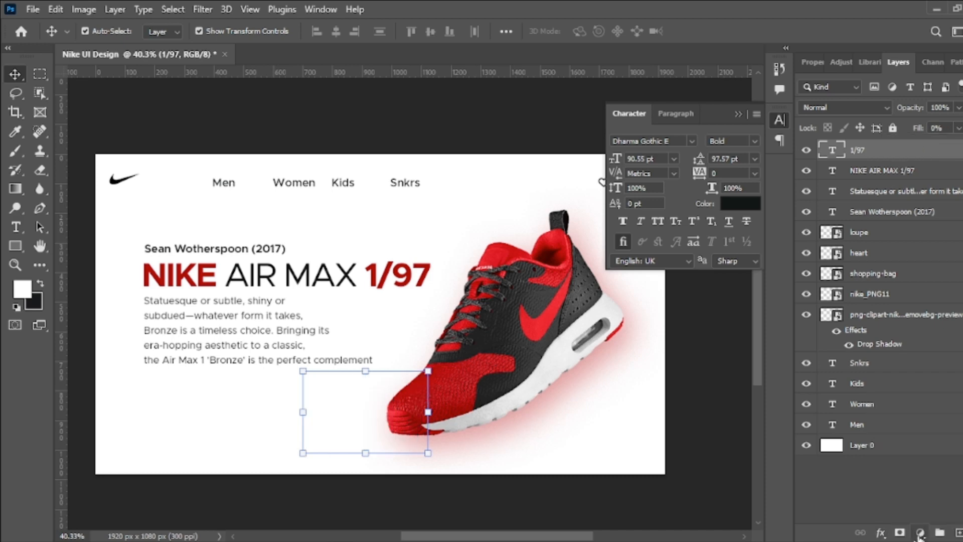
{"action": "left_click", "coordinate": [920, 532]}
{"action": "key", "text": "Escape"}
{"action": "left_click", "coordinate": [879, 533]}
{"action": "left_click", "coordinate": [902, 424]}
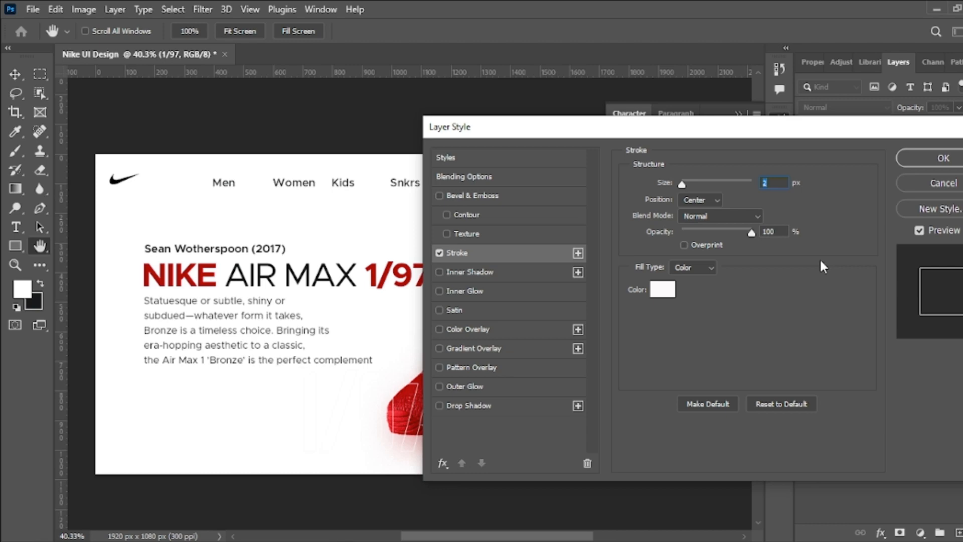
{"action": "left_click", "coordinate": [667, 292]}
{"action": "left_click", "coordinate": [751, 359]}
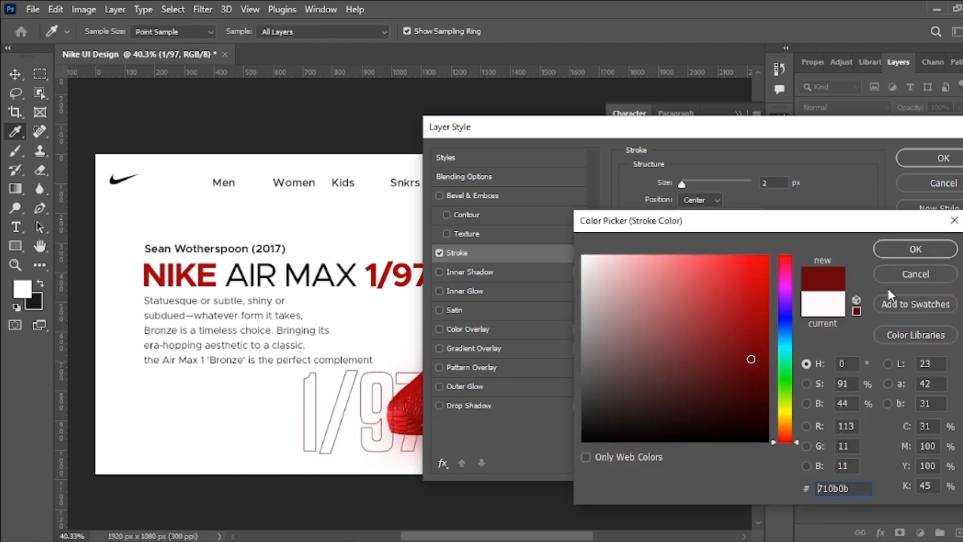
{"action": "left_click", "coordinate": [908, 251]}
{"action": "type", "text": "3"}
{"action": "left_click_drag", "start_coordinate": [702, 130], "coordinate": [864, 132]}
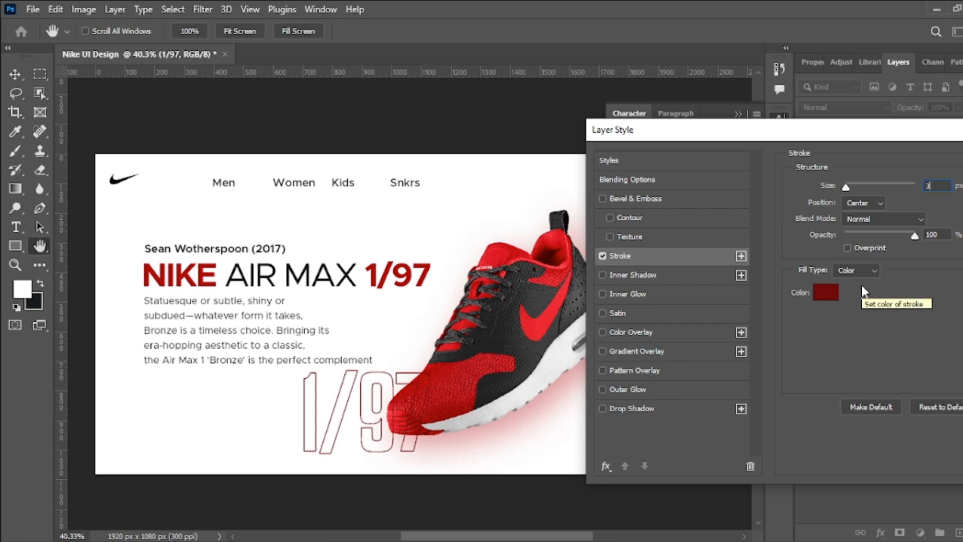
Step: Switch the stroke's fill type to Gradient and add a colour stop near the middle of the gradient
{"action": "left_click_drag", "start_coordinate": [849, 136], "coordinate": [752, 111]}
{"action": "left_click", "coordinate": [776, 265]}
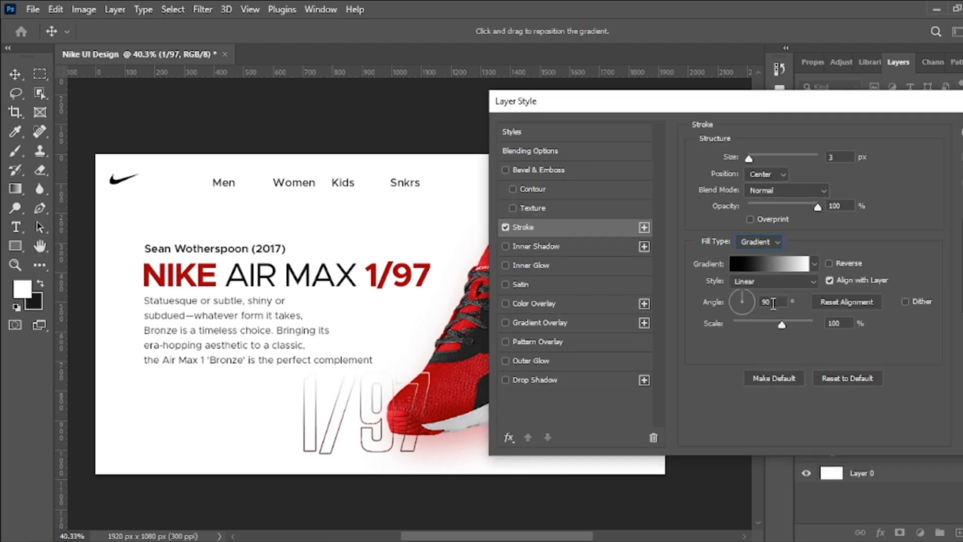
{"action": "left_click", "coordinate": [776, 270]}
{"action": "left_click", "coordinate": [411, 310]}
{"action": "left_click_drag", "start_coordinate": [411, 310], "coordinate": [489, 310]}
{"action": "key", "text": "ctrl+z"}
{"action": "left_click_drag", "start_coordinate": [443, 44], "coordinate": [665, 17]}
{"action": "left_click_drag", "start_coordinate": [577, 281], "coordinate": [709, 278]}
Step: Colour the gradient's first stop red sampled from the shoe and its middle stop dark red 6d0204
{"action": "double_click", "coordinate": [568, 283]}
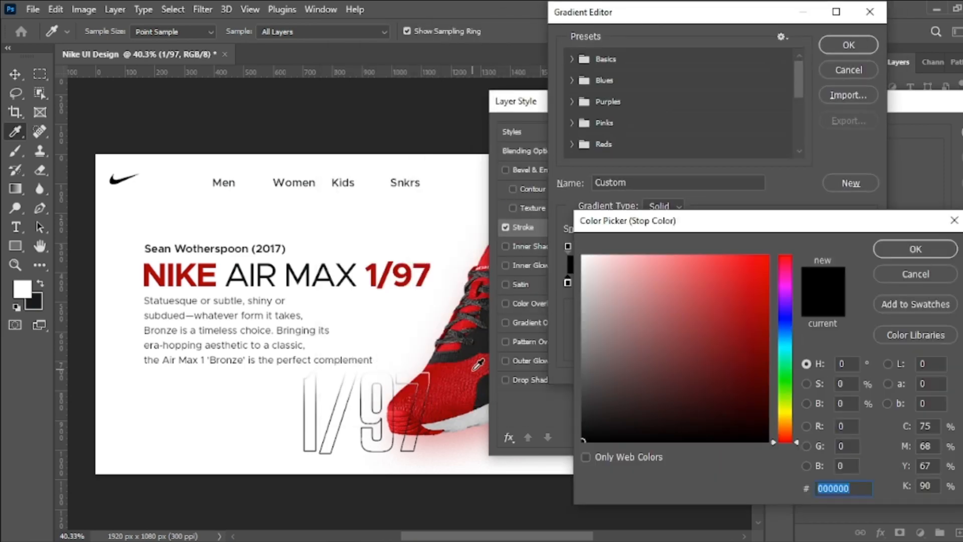
{"action": "left_click", "coordinate": [480, 362]}
{"action": "left_click", "coordinate": [921, 253]}
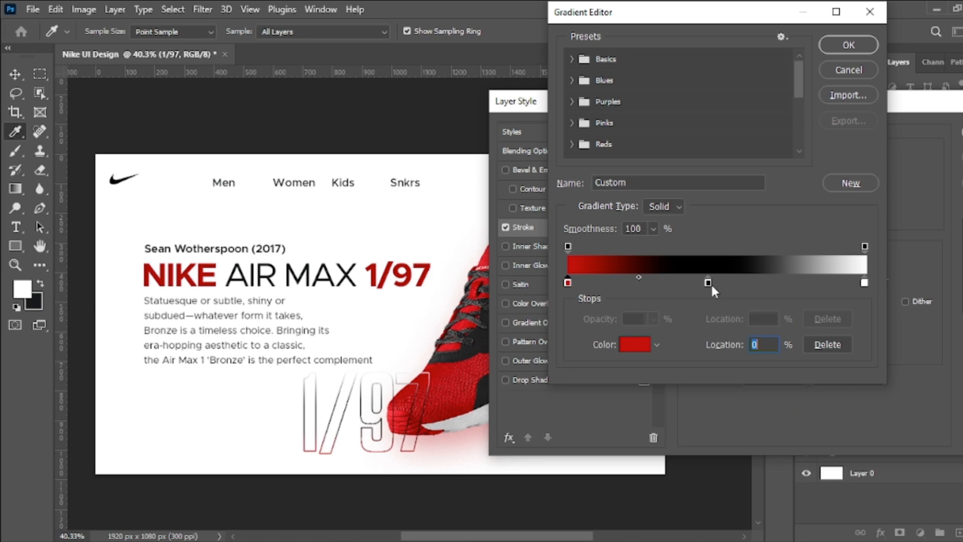
{"action": "double_click", "coordinate": [708, 281]}
{"action": "left_click", "coordinate": [426, 371]}
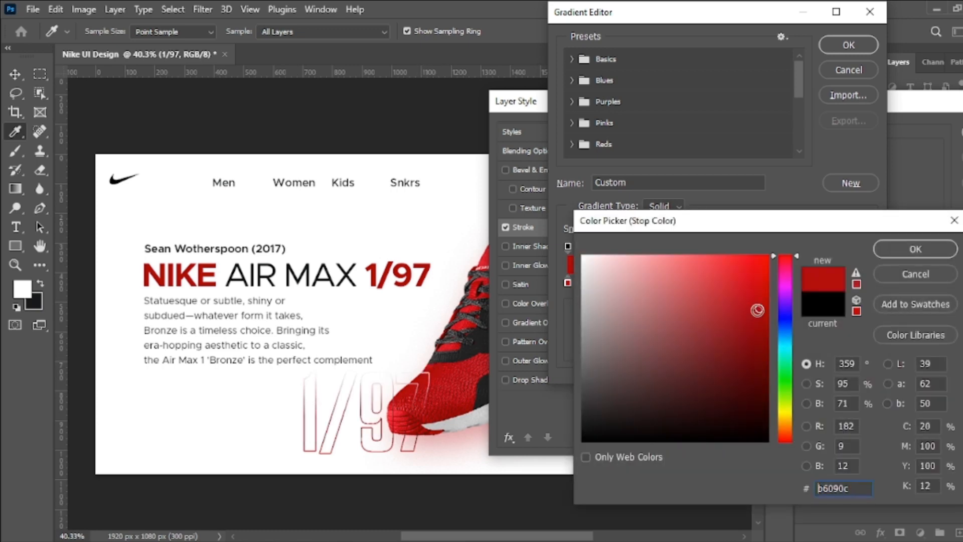
{"action": "type", "text": "6d0204"}
{"action": "left_click", "coordinate": [911, 251]}
Step: Colour the gradient's last stop near-black and apply the gradient stroke to "1/97"
{"action": "left_click", "coordinate": [864, 285]}
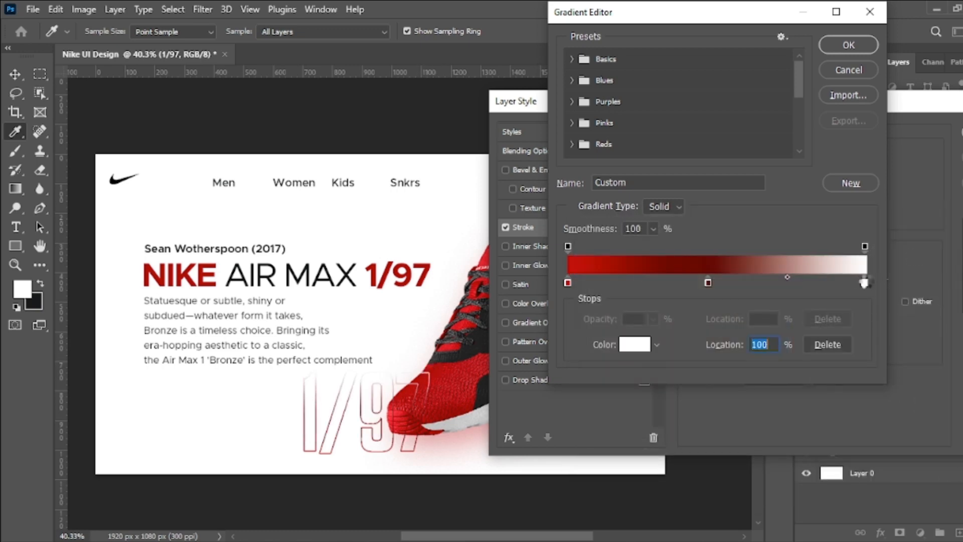
{"action": "double_click", "coordinate": [865, 284]}
{"action": "left_click", "coordinate": [587, 416]}
{"action": "left_click", "coordinate": [928, 248]}
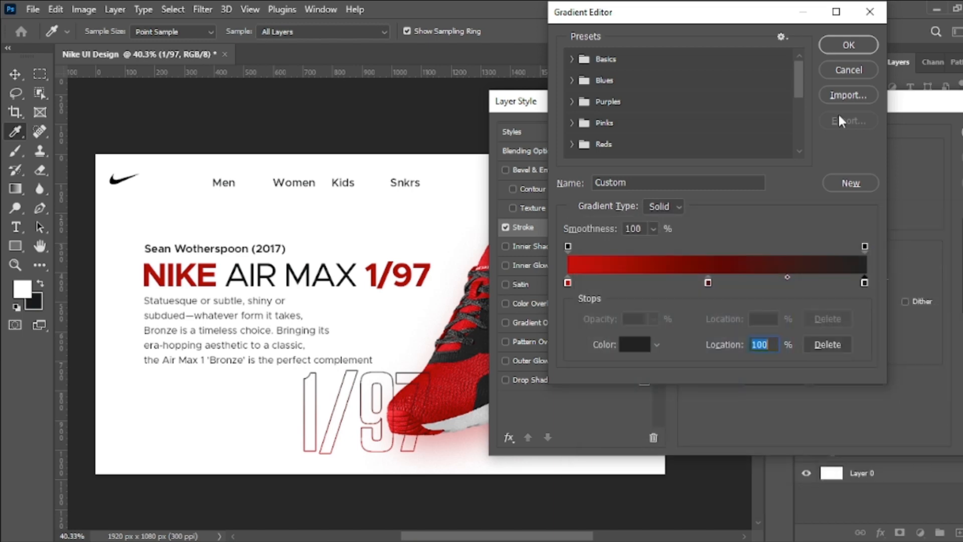
{"action": "left_click", "coordinate": [849, 44]}
{"action": "left_click", "coordinate": [955, 132]}
Step: Place the outlined "1/97" directly behind the shoe and enlarge it to about 192.31 pt
{"action": "left_click_drag", "start_coordinate": [368, 425], "coordinate": [496, 317]}
{"action": "left_click", "coordinate": [806, 342]}
{"action": "left_click", "coordinate": [806, 342]}
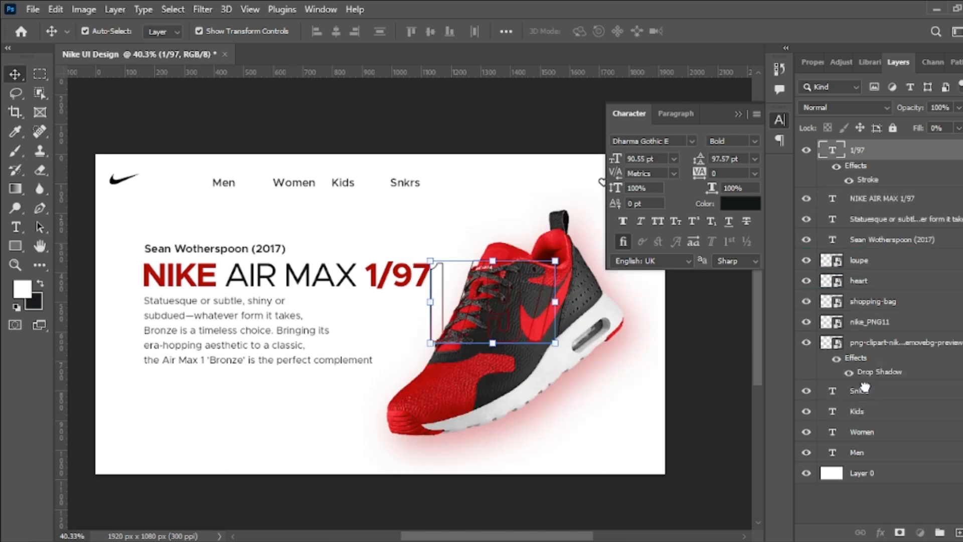
{"action": "left_click_drag", "start_coordinate": [944, 372], "coordinate": [943, 381]}
{"action": "left_click_drag", "start_coordinate": [555, 343], "coordinate": [692, 537]}
{"action": "left_click", "coordinate": [728, 31]}
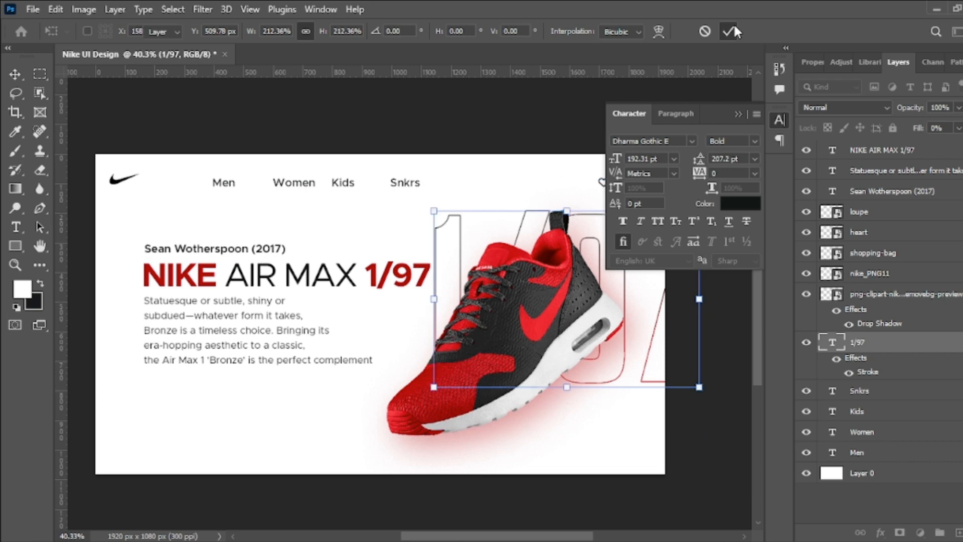
Step: Replace the outlined "1/97" text with "AIR" at a tracking of -80 and hide the shoe image
{"action": "left_click_drag", "start_coordinate": [702, 176], "coordinate": [698, 174]}
{"action": "left_click_drag", "start_coordinate": [605, 386], "coordinate": [612, 409]}
{"action": "double_click", "coordinate": [609, 404]}
{"action": "type", "text": "AIR"}
{"action": "key", "text": "ctrl+Return"}
{"action": "key", "text": "m"}
{"action": "key", "text": "a"}
{"action": "key", "text": "x"}
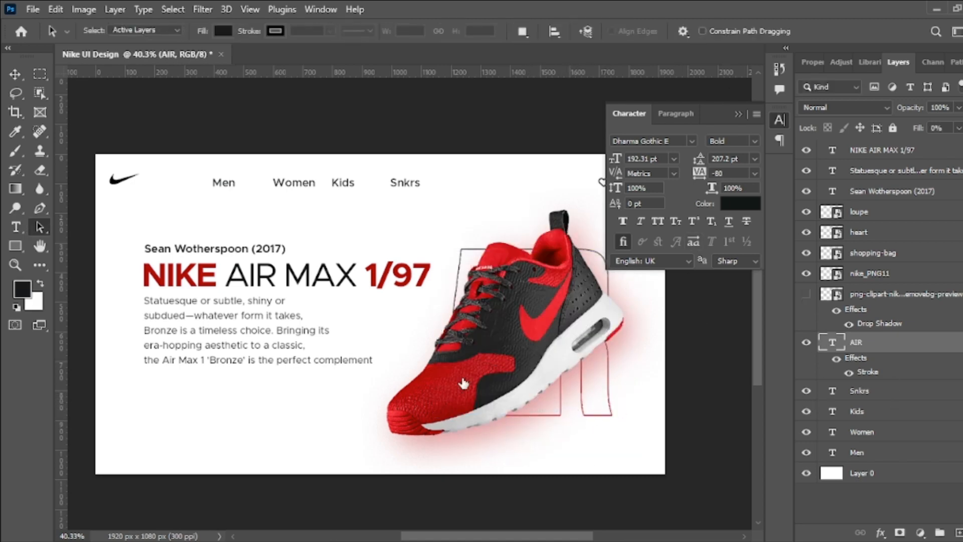
{"action": "left_click", "coordinate": [617, 406]}
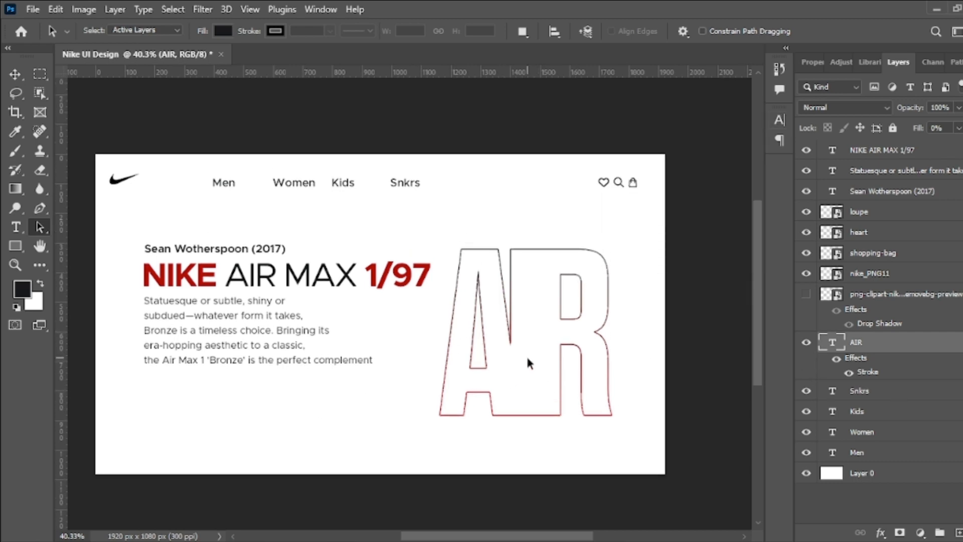
Step: Hide the outlined "AIR" and add a separate plain "AIR" text at 9 pt just beyond the description's last line
{"action": "left_click", "coordinate": [808, 343]}
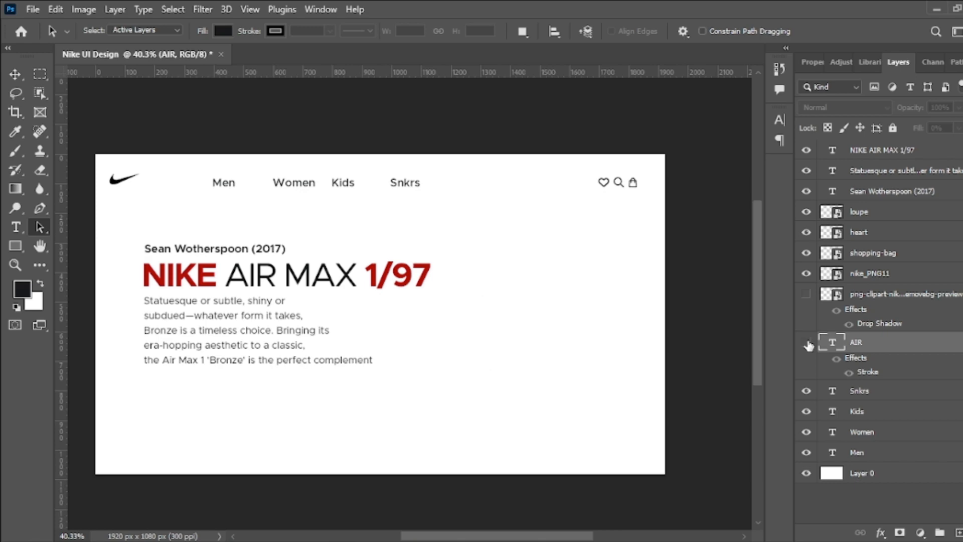
{"action": "right_click", "coordinate": [861, 342]}
{"action": "key", "text": "Escape"}
{"action": "key", "text": "t"}
{"action": "left_click", "coordinate": [435, 359]}
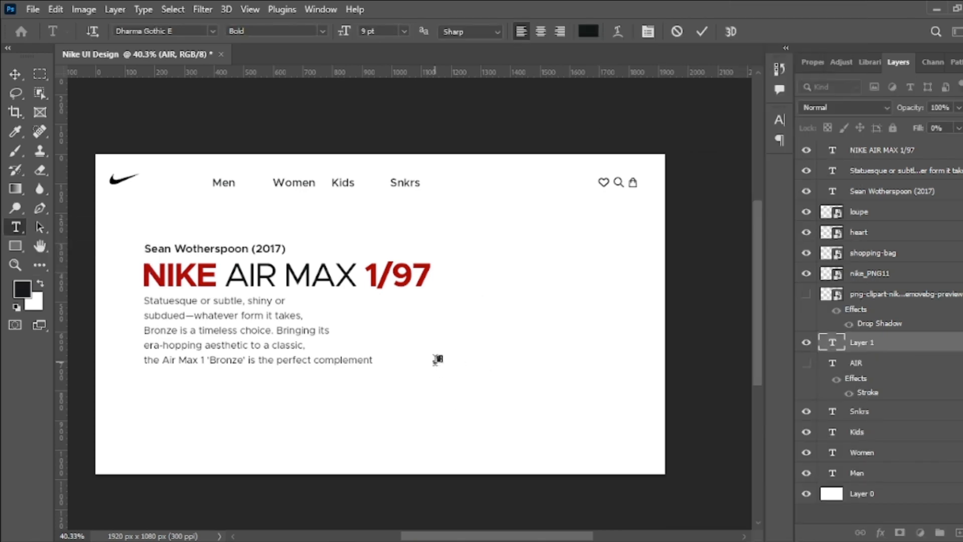
{"action": "key", "text": "ctrl+Return"}
{"action": "key", "text": "m"}
{"action": "key", "text": "a"}
{"action": "key", "text": "x"}
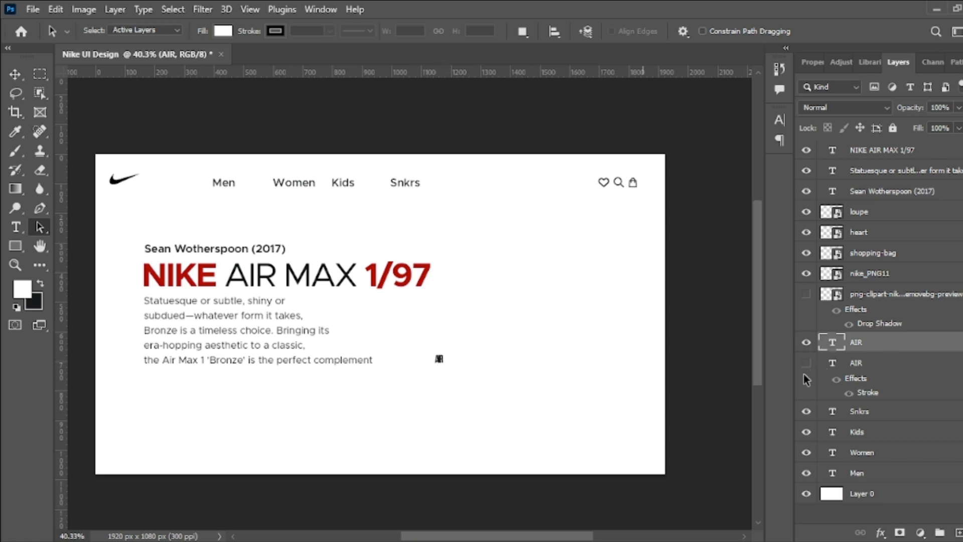
Step: Set the plain "AIR" text's tracking to 0 and size to 44 pt, and show the shoe image in place of the text
{"action": "left_click", "coordinate": [778, 119]}
{"action": "scroll", "coordinate": [439, 350], "scroll_direction": "down", "scroll_amount": 1}
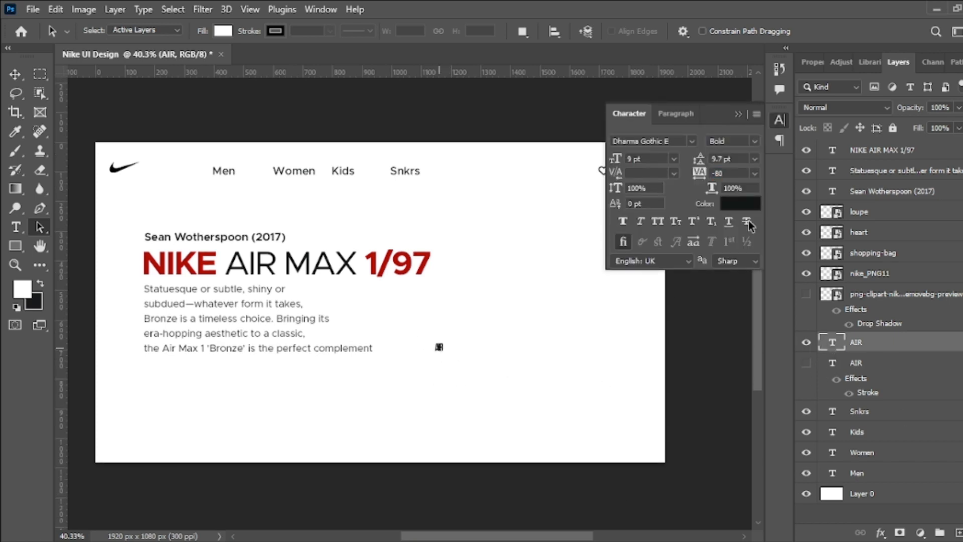
{"action": "left_click", "coordinate": [699, 174]}
{"action": "type", "text": "0"}
{"action": "key", "text": "Return"}
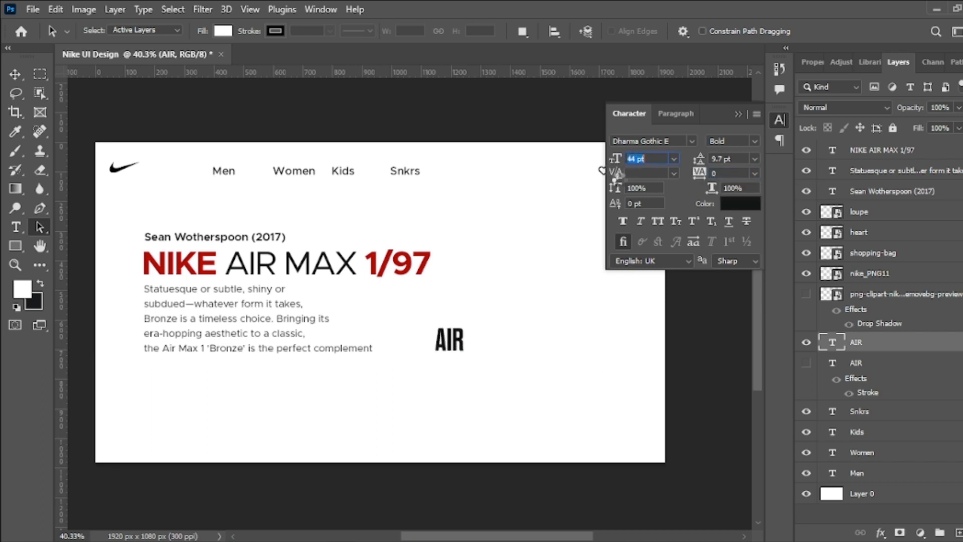
{"action": "left_click_drag", "start_coordinate": [632, 158], "coordinate": [634, 159]}
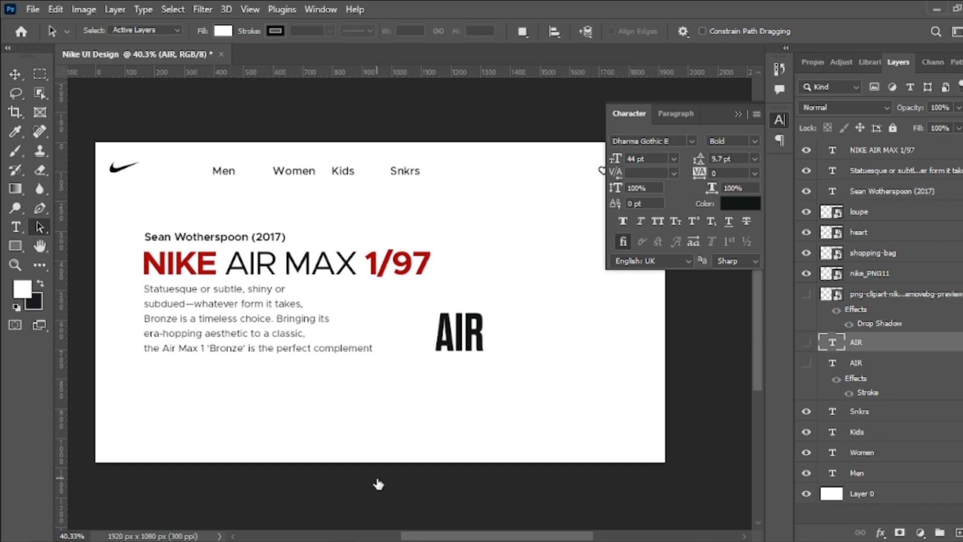
{"action": "left_click", "coordinate": [806, 295]}
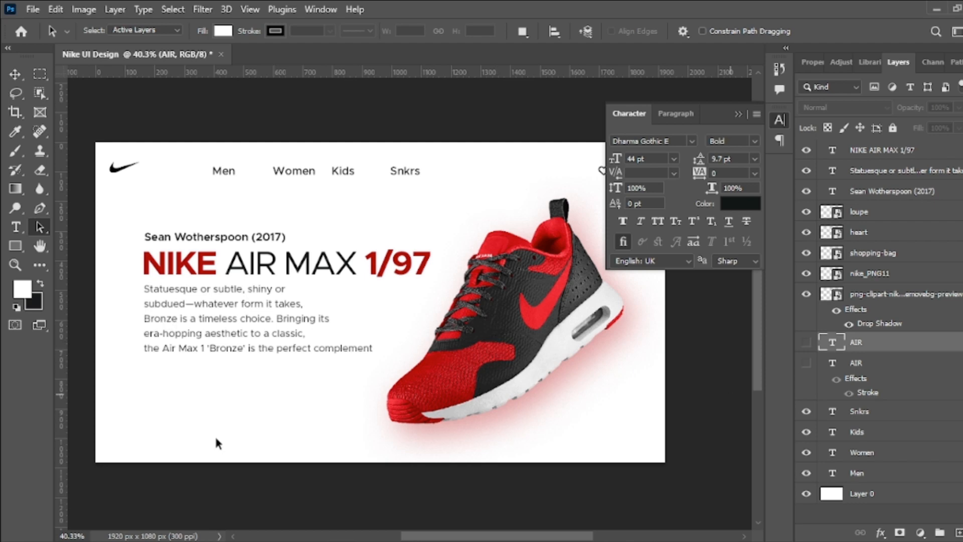
Step: Draw a rectangle about 157 by 125 px below the description and remove its fill
{"action": "left_click", "coordinate": [14, 245]}
{"action": "left_click", "coordinate": [77, 248]}
{"action": "left_click_drag", "start_coordinate": [142, 375], "coordinate": [187, 412]}
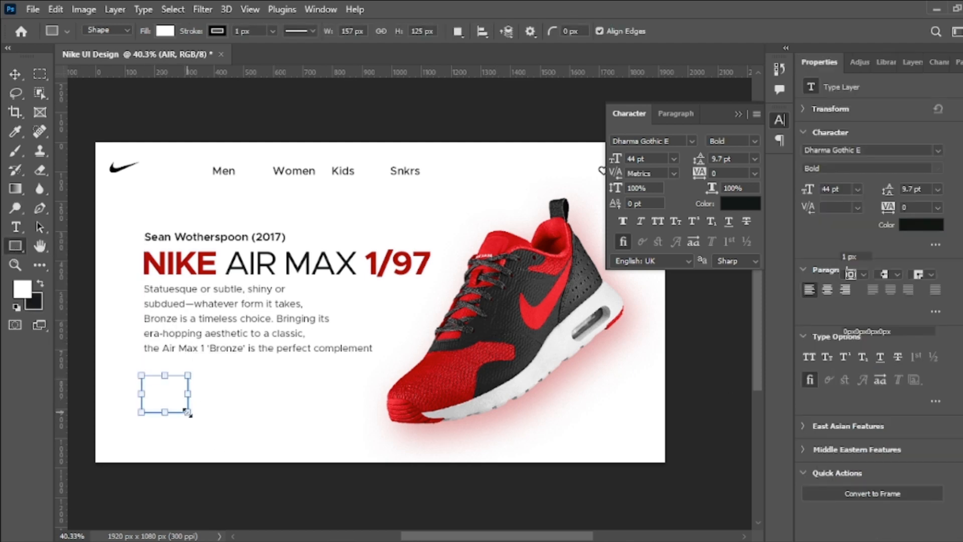
{"action": "left_click", "coordinate": [849, 216]}
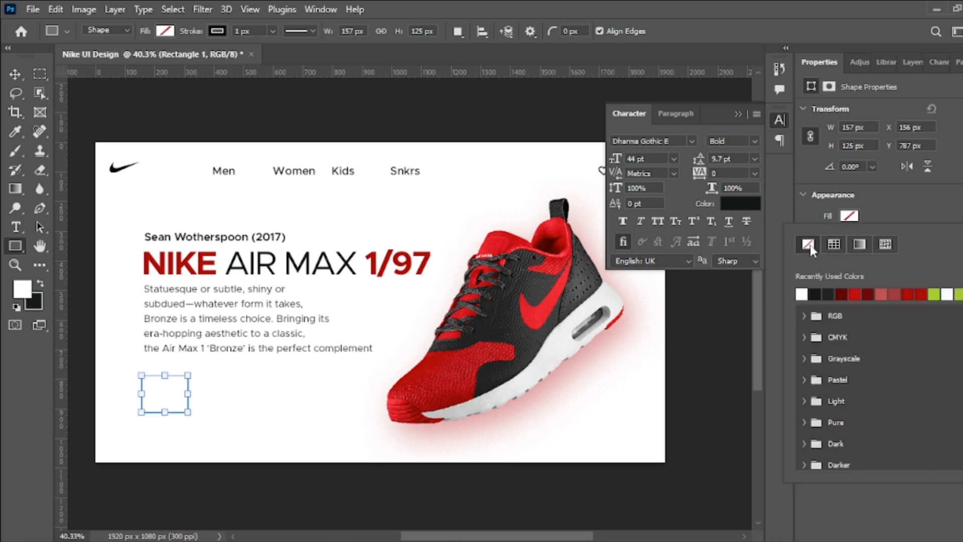
{"action": "left_click", "coordinate": [910, 208]}
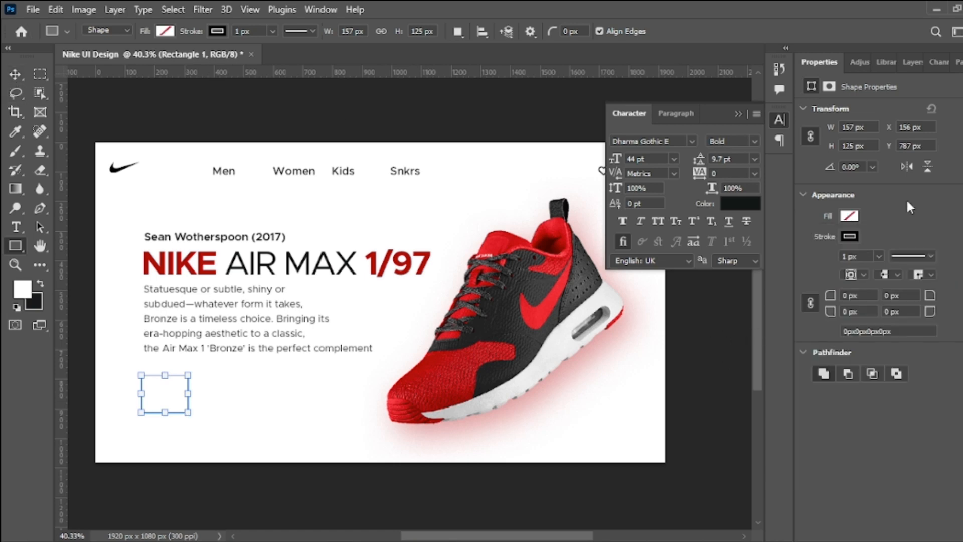
Step: Round the rectangle's corners to 17 px and set its stroke width to 3 px
{"action": "left_click", "coordinate": [15, 74]}
{"action": "left_click", "coordinate": [204, 423]}
{"action": "left_click", "coordinate": [186, 386]}
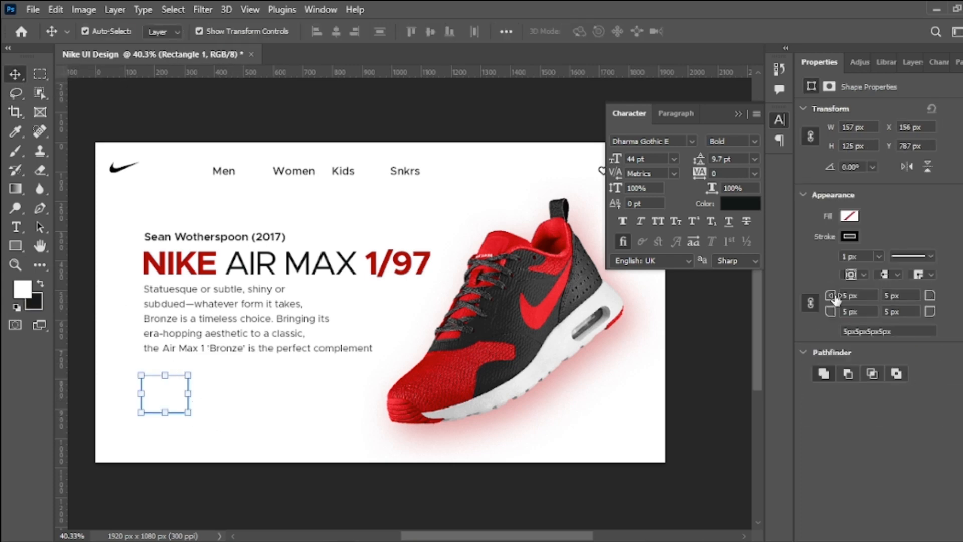
{"action": "left_click_drag", "start_coordinate": [878, 256], "coordinate": [882, 280]}
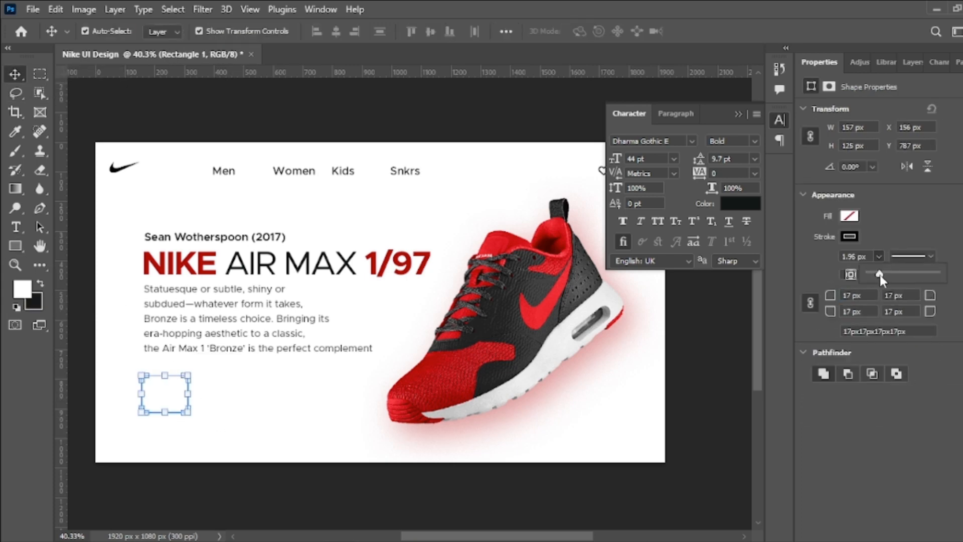
{"action": "left_click", "coordinate": [688, 400]}
{"action": "left_click", "coordinate": [190, 395]}
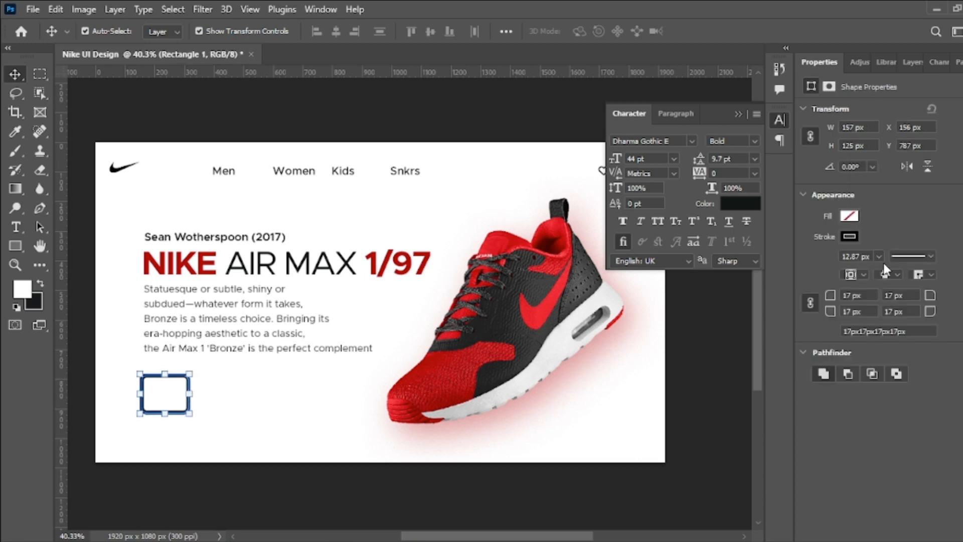
{"action": "type", "text": "3"}
{"action": "key", "text": "Return"}
Step: Recolour the rectangle's stroke dark red and move it slightly lower under the description
{"action": "left_click", "coordinate": [136, 454]}
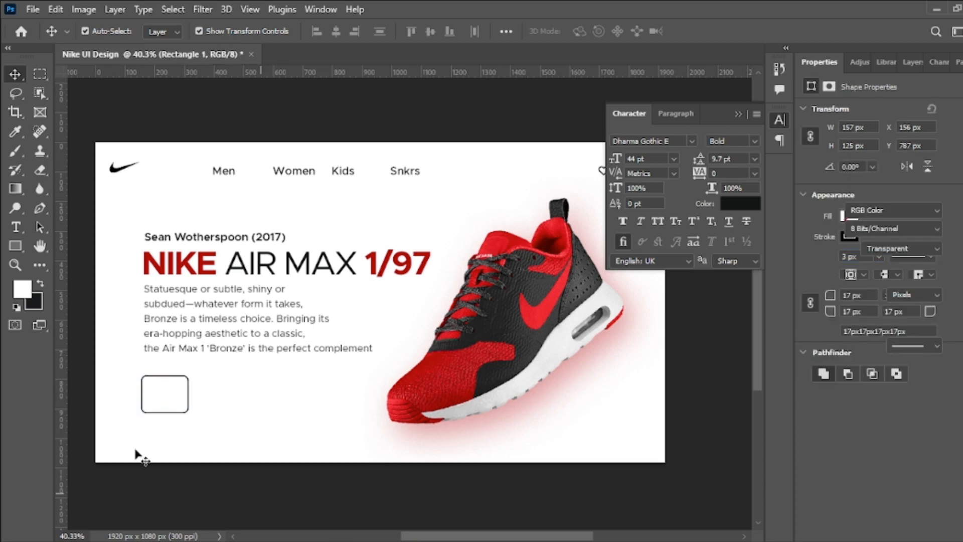
{"action": "left_click", "coordinate": [187, 408]}
{"action": "left_click", "coordinate": [849, 236]}
{"action": "left_click", "coordinate": [25, 82]}
{"action": "left_click", "coordinate": [187, 508]}
{"action": "left_click_drag", "start_coordinate": [187, 407], "coordinate": [191, 420]}
{"action": "left_click", "coordinate": [174, 489]}
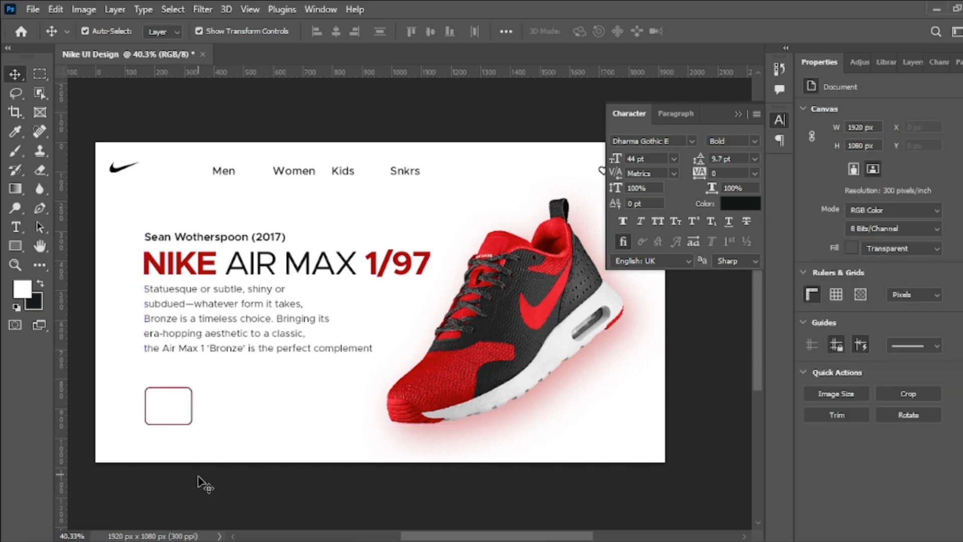
Step: Place the Nike-Shoes-Air-Max-PNG-Images picture, scale it to about 2.22%, and set it across the rectangle's upper edge
{"action": "key", "text": "alt+Tab"}
{"action": "left_click_drag", "start_coordinate": [562, 120], "coordinate": [196, 401]}
{"action": "left_click_drag", "start_coordinate": [543, 140], "coordinate": [275, 406]}
{"action": "left_click", "coordinate": [727, 33]}
{"action": "scroll", "coordinate": [167, 419], "scroll_direction": "up", "scroll_amount": 5}
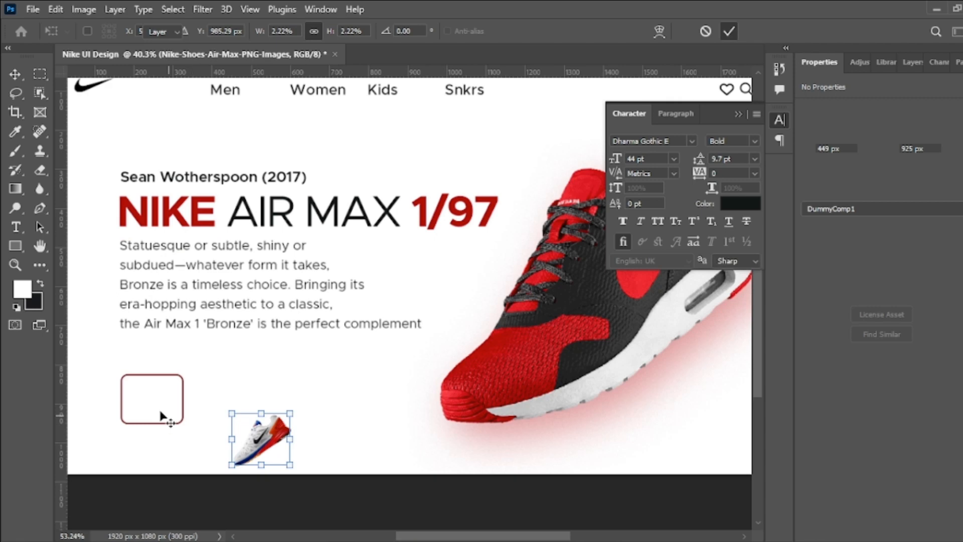
{"action": "left_click_drag", "start_coordinate": [282, 497], "coordinate": [165, 412]}
Step: Give the small white shoe a reddish drop shadow with a distance of 8 px and a size of 24 px
{"action": "left_click", "coordinate": [896, 62]}
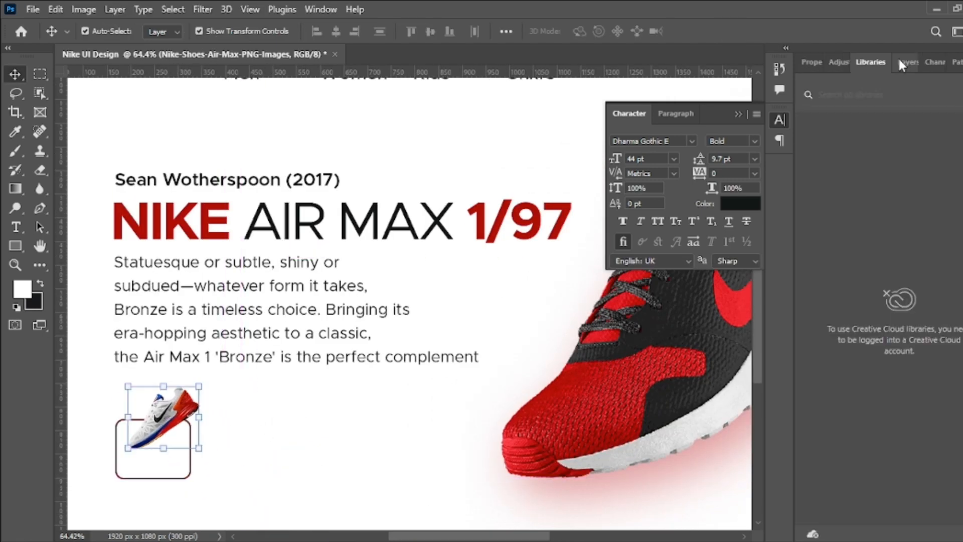
{"action": "left_click", "coordinate": [902, 62]}
{"action": "left_click", "coordinate": [919, 533]}
{"action": "left_click", "coordinate": [882, 532]}
{"action": "left_click", "coordinate": [882, 532]}
{"action": "left_click", "coordinate": [891, 531]}
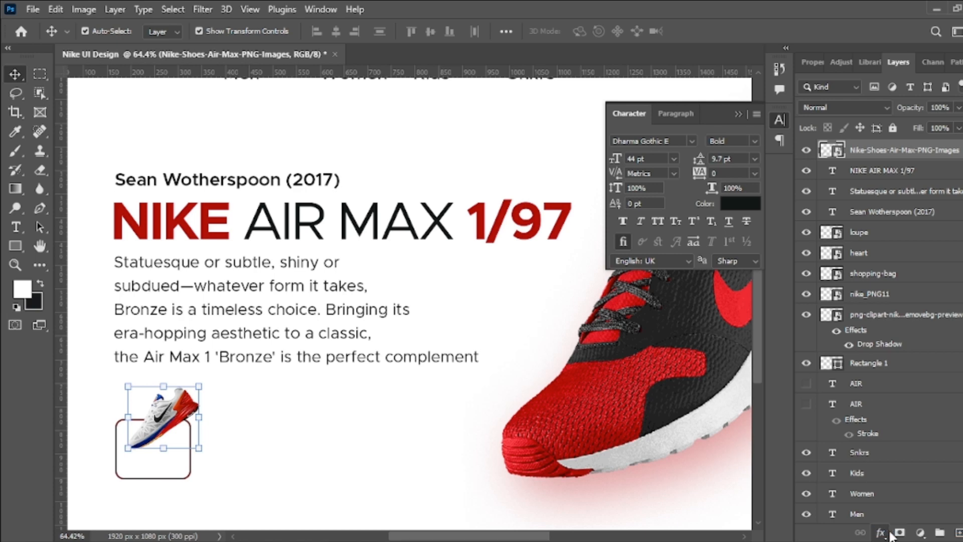
{"action": "left_click_drag", "start_coordinate": [717, 229], "coordinate": [682, 230]}
{"action": "left_click_drag", "start_coordinate": [717, 257], "coordinate": [687, 257]}
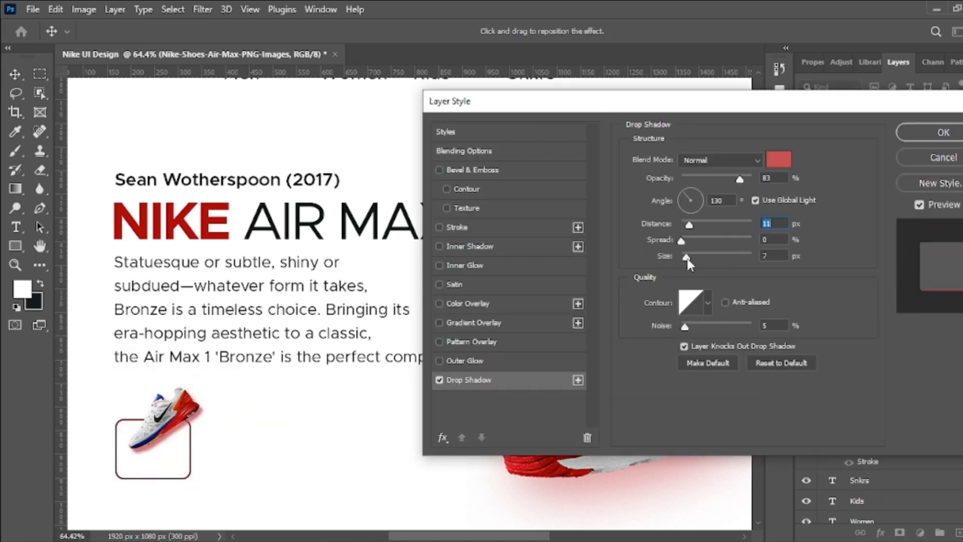
{"action": "left_click_drag", "start_coordinate": [688, 225], "coordinate": [683, 228]}
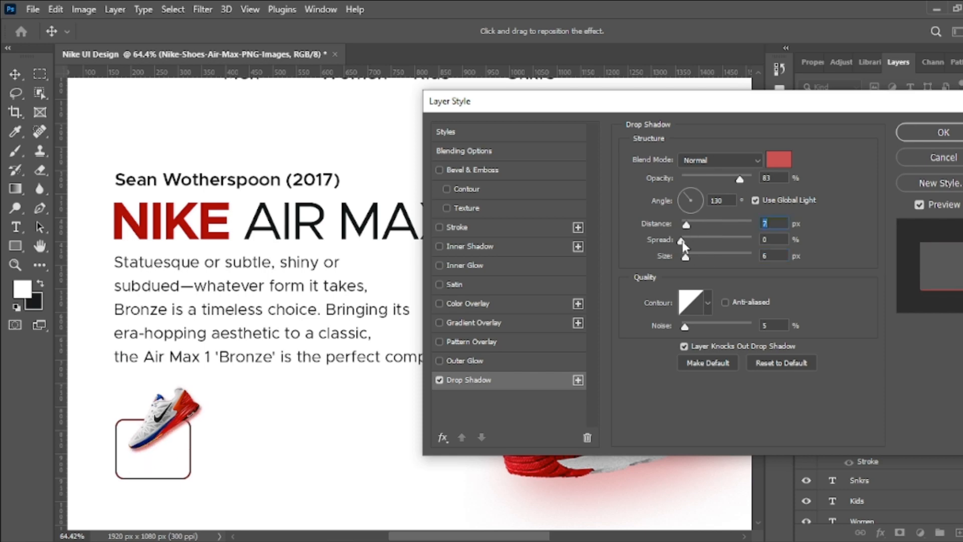
{"action": "mouse_move", "coordinate": [682, 241]}
{"action": "left_mouse_down"}
{"action": "mouse_move", "coordinate": [695, 242]}
{"action": "mouse_move", "coordinate": [672, 236]}
{"action": "left_mouse_up"}
{"action": "left_click_drag", "start_coordinate": [686, 225], "coordinate": [693, 258]}
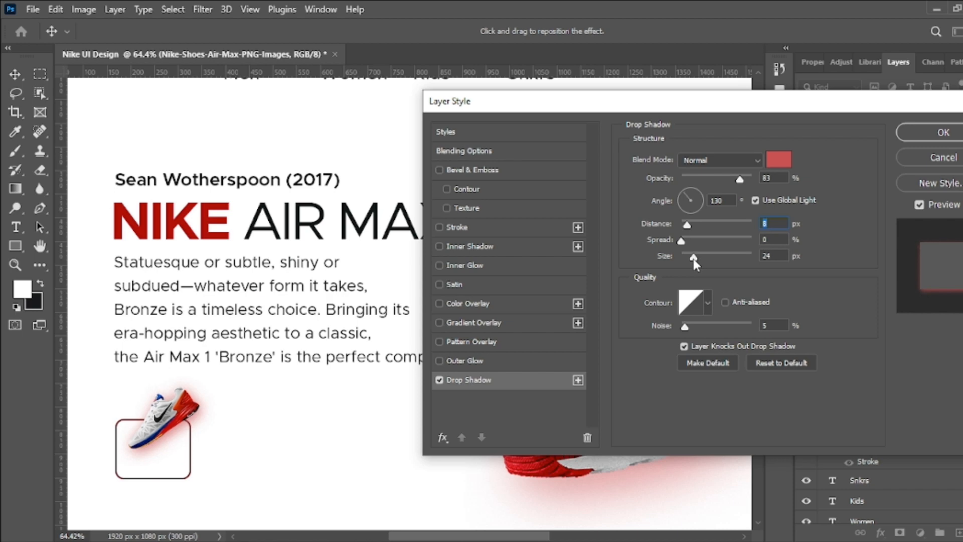
{"action": "left_click", "coordinate": [909, 136]}
Step: Add a size 2 black-to-red gradient stroke effect to the rounded rectangle and duplicate it twice in a row to its right
{"action": "left_click", "coordinate": [184, 478]}
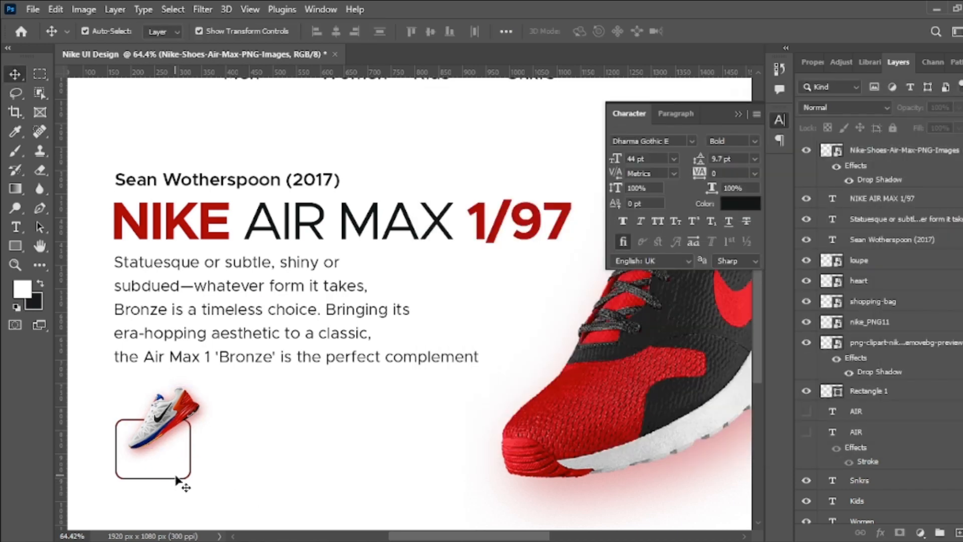
{"action": "left_click", "coordinate": [880, 536]}
{"action": "left_click", "coordinate": [894, 428]}
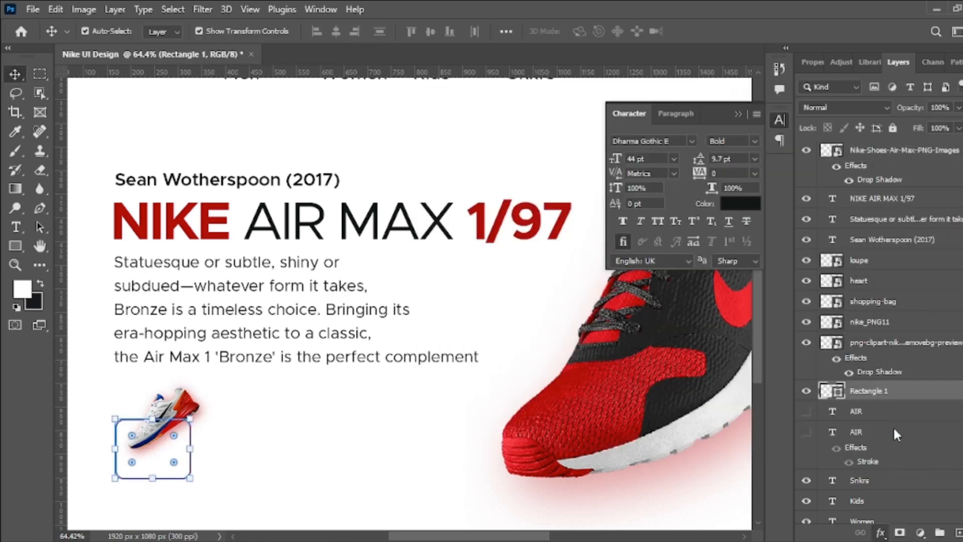
{"action": "type", "text": "2"}
{"action": "left_click", "coordinate": [915, 139]}
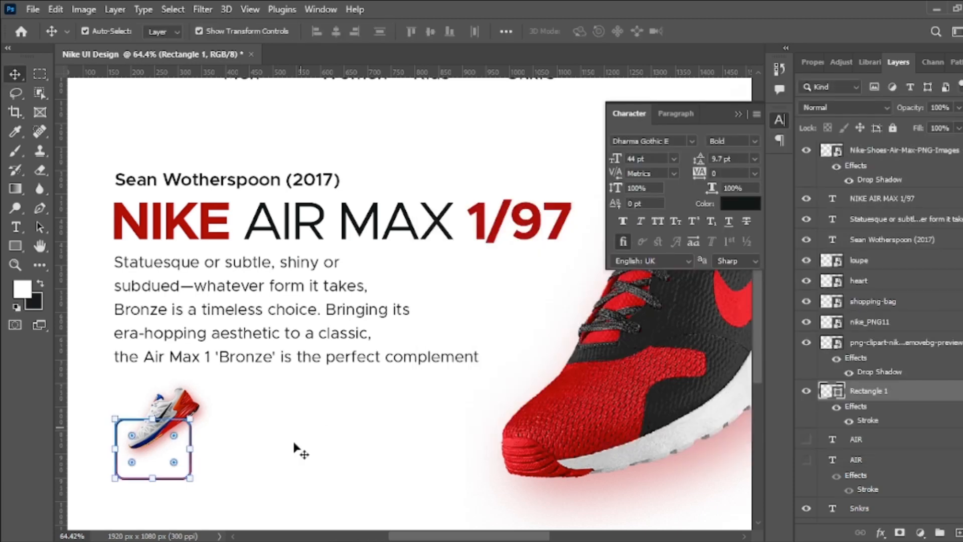
{"action": "left_click_drag", "start_coordinate": [187, 483], "coordinate": [408, 481]}
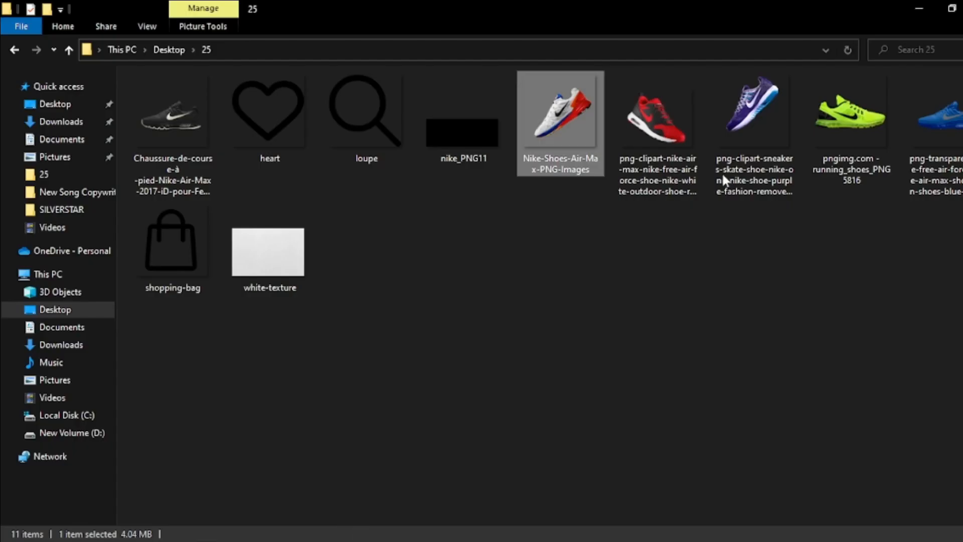
Step: Place the purple sneaker picture, scale it to about 8.46%, and set it across the second rectangle's upper edge
{"action": "left_click_drag", "start_coordinate": [724, 181], "coordinate": [287, 451]}
{"action": "scroll", "coordinate": [471, 285], "scroll_direction": "down", "scroll_amount": 3}
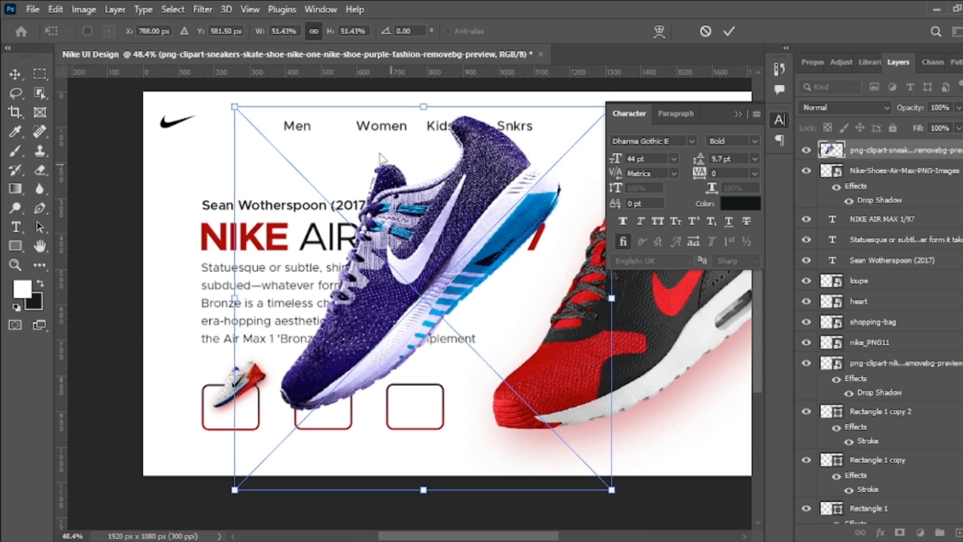
{"action": "left_click", "coordinate": [729, 32]}
{"action": "left_click_drag", "start_coordinate": [562, 114], "coordinate": [236, 428]}
{"action": "left_click_drag", "start_coordinate": [229, 471], "coordinate": [356, 362]}
{"action": "left_click_drag", "start_coordinate": [330, 385], "coordinate": [333, 381]}
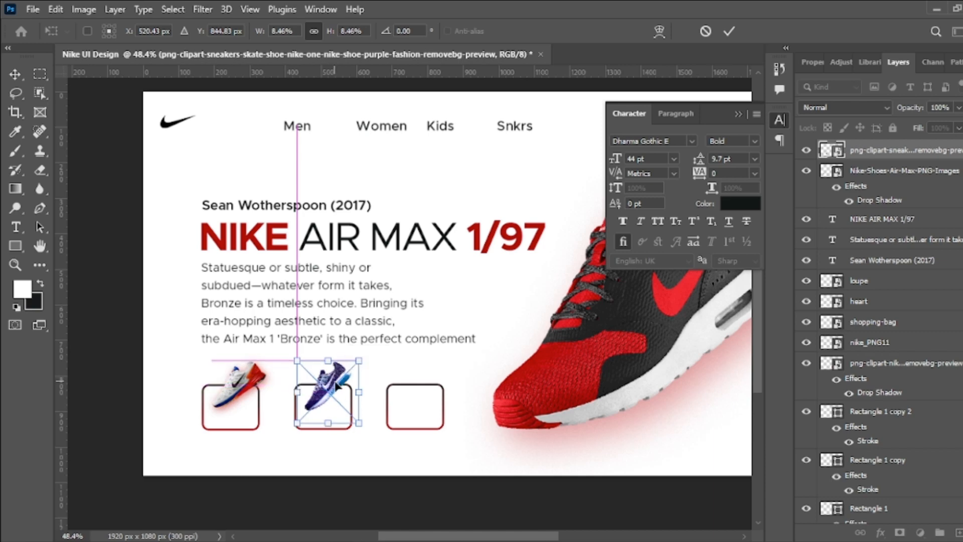
{"action": "key", "text": "Return"}
Step: Fine-tune the purple sneaker's size so it matches the white shoe thumbnail
{"action": "left_click", "coordinate": [376, 464]}
{"action": "left_click", "coordinate": [337, 383]}
{"action": "left_click", "coordinate": [360, 360]}
{"action": "left_click_drag", "start_coordinate": [371, 358], "coordinate": [373, 359]}
{"action": "key", "text": "Return"}
{"action": "left_click", "coordinate": [389, 504]}
Step: Give the purple sneaker a drop shadow coloured 000000 with 83% opacity, 8 px distance and 24 px size
{"action": "left_click", "coordinate": [325, 401]}
{"action": "left_click", "coordinate": [880, 532]}
{"action": "left_click", "coordinate": [889, 527]}
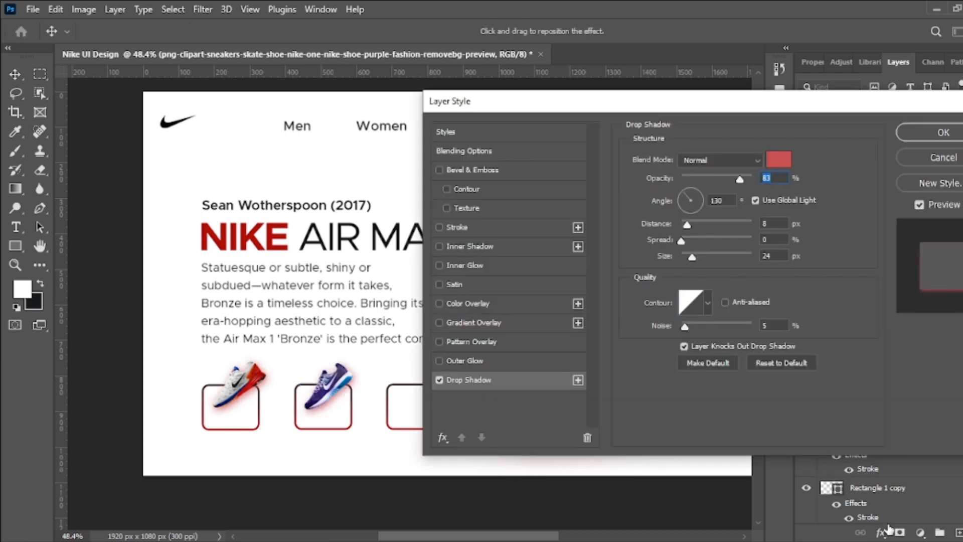
{"action": "left_click", "coordinate": [780, 159]}
{"action": "type", "text": "000000"}
{"action": "left_click", "coordinate": [891, 250]}
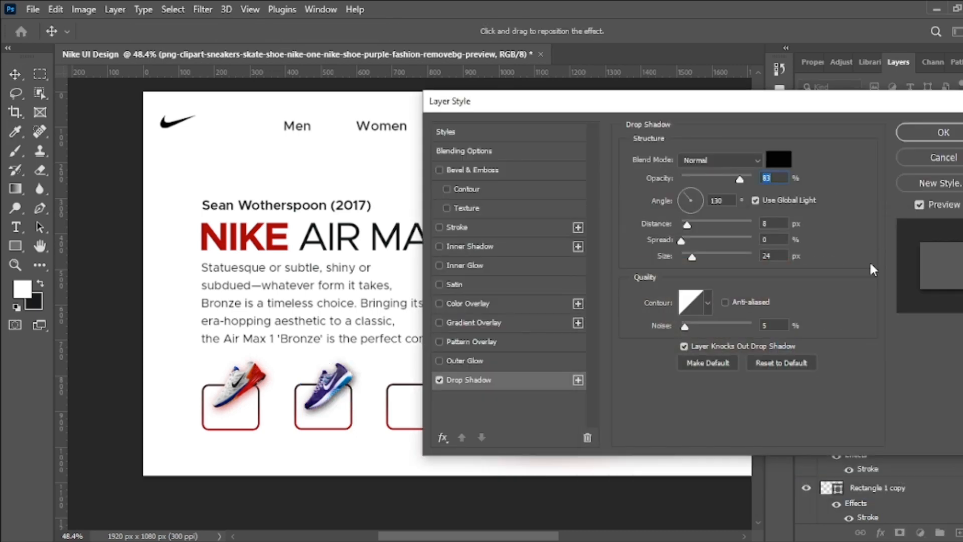
{"action": "left_click", "coordinate": [938, 132]}
Step: Change the small white shoe's drop shadow colour to black
{"action": "left_click", "coordinate": [243, 392]}
{"action": "left_click", "coordinate": [880, 532]}
{"action": "left_click", "coordinate": [883, 530]}
{"action": "left_click", "coordinate": [779, 158]}
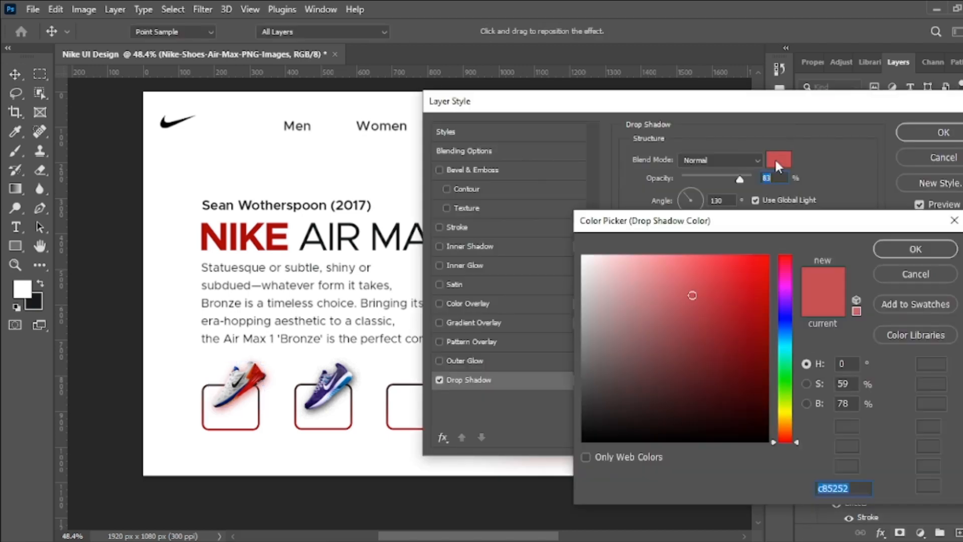
{"action": "left_click", "coordinate": [583, 439]}
{"action": "left_click", "coordinate": [931, 246]}
{"action": "left_click", "coordinate": [937, 133]}
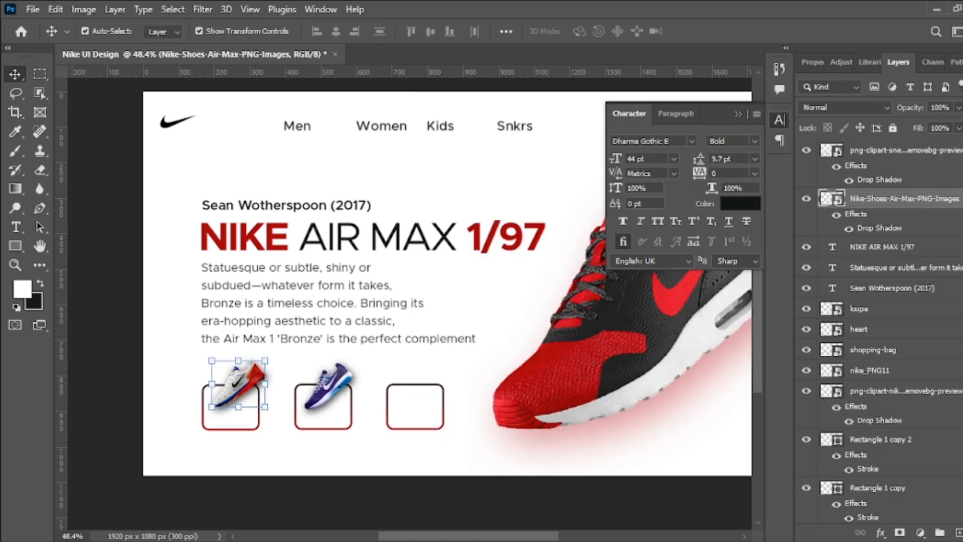
Step: Place the blue Nike shoe picture and scale it down across the third rectangle's upper edge
{"action": "mouse_move", "coordinate": [260, 541]}
{"action": "left_click", "coordinate": [296, 474]}
{"action": "left_click_drag", "start_coordinate": [953, 134], "coordinate": [411, 413]}
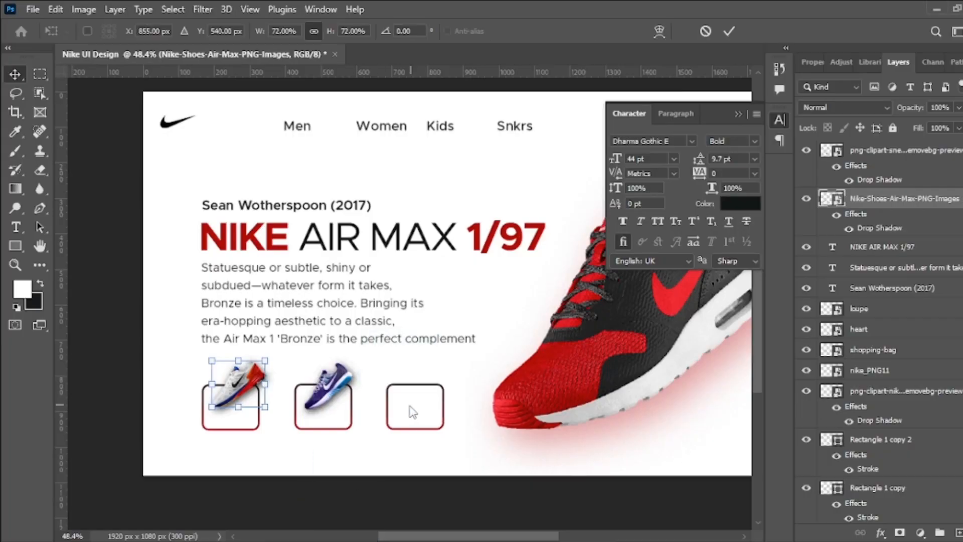
{"action": "left_click_drag", "start_coordinate": [640, 91], "coordinate": [354, 379]}
{"action": "left_click_drag", "start_coordinate": [366, 492], "coordinate": [394, 430]}
{"action": "left_click_drag", "start_coordinate": [318, 451], "coordinate": [432, 382]}
{"action": "left_click_drag", "start_coordinate": [422, 295], "coordinate": [421, 329]}
{"action": "left_click_drag", "start_coordinate": [434, 390], "coordinate": [430, 389]}
{"action": "key", "text": "Return"}
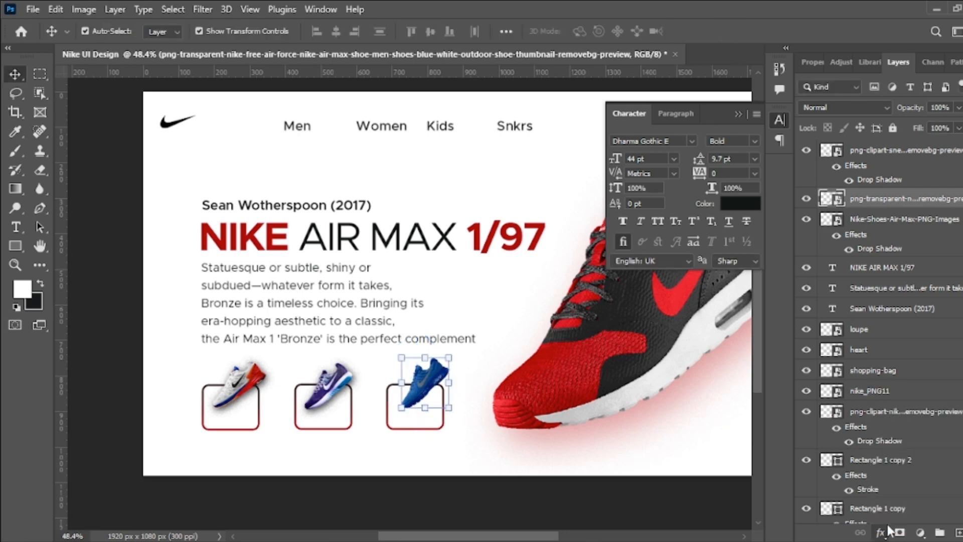
Step: Give the blue shoe thumbnail a drop shadow
{"action": "left_click", "coordinate": [882, 530]}
{"action": "left_click", "coordinate": [878, 515]}
{"action": "key", "text": "Return"}
{"action": "left_click", "coordinate": [434, 497]}
Step: Align the white, purple and blue shoe thumbnails on their vertical centres
{"action": "left_click", "coordinate": [247, 385]}
{"action": "left_click", "coordinate": [328, 387], "text": "shift"}
{"action": "left_click", "coordinate": [415, 389], "text": "shift"}
{"action": "left_click", "coordinate": [428, 32]}
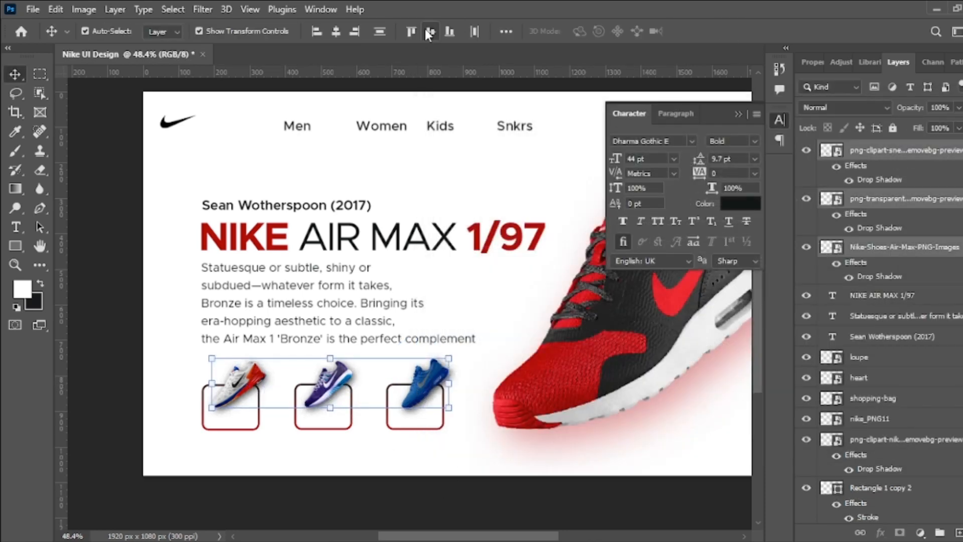
{"action": "left_click", "coordinate": [461, 501]}
{"action": "left_click", "coordinate": [332, 386]}
{"action": "left_click", "coordinate": [447, 505]}
Step: Scale down the row of three framed shoe thumbnails and place it lower beneath the paragraph
{"action": "left_click_drag", "start_coordinate": [114, 359], "coordinate": [439, 426]}
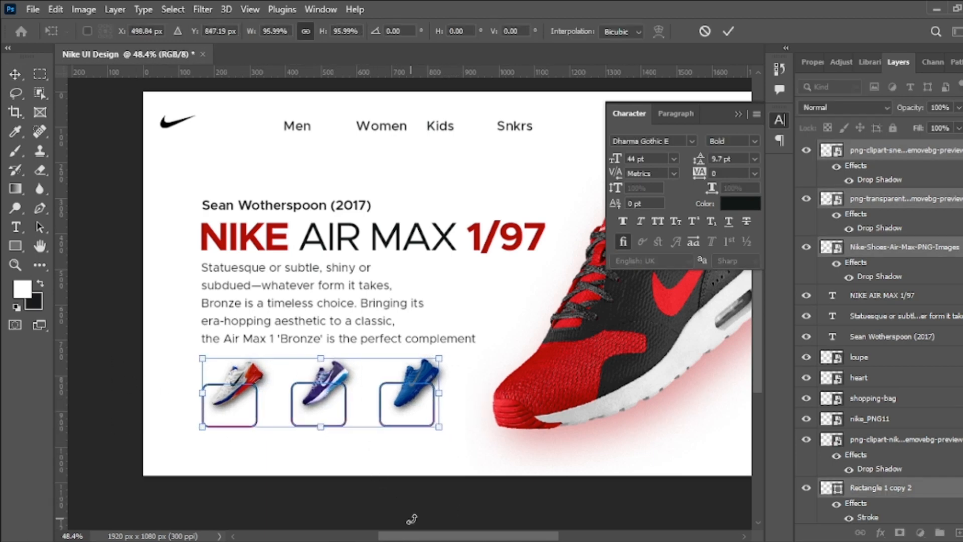
{"action": "left_click", "coordinate": [727, 33]}
{"action": "left_click", "coordinate": [404, 508]}
{"action": "left_click_drag", "start_coordinate": [107, 366], "coordinate": [447, 421]}
{"action": "left_click_drag", "start_coordinate": [332, 379], "coordinate": [334, 407]}
{"action": "key", "text": "ctrl+t"}
{"action": "left_click_drag", "start_coordinate": [440, 382], "coordinate": [399, 396]}
{"action": "key", "text": "Return"}
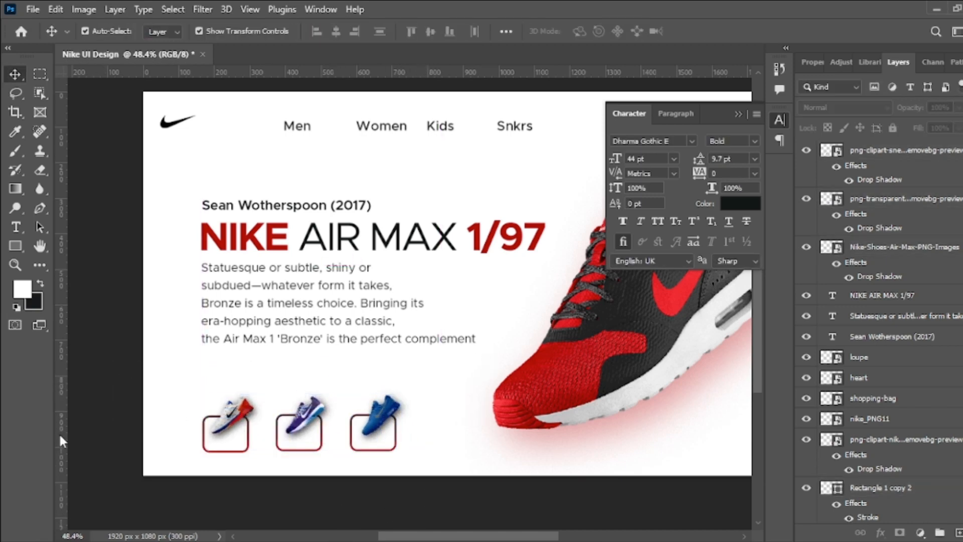
{"action": "key", "text": "shift+Up"}
Step: Move the subtitle, the NIKE AIR MAX 1/97 heading and the paragraph up together
{"action": "left_click_drag", "start_coordinate": [102, 185], "coordinate": [331, 309]}
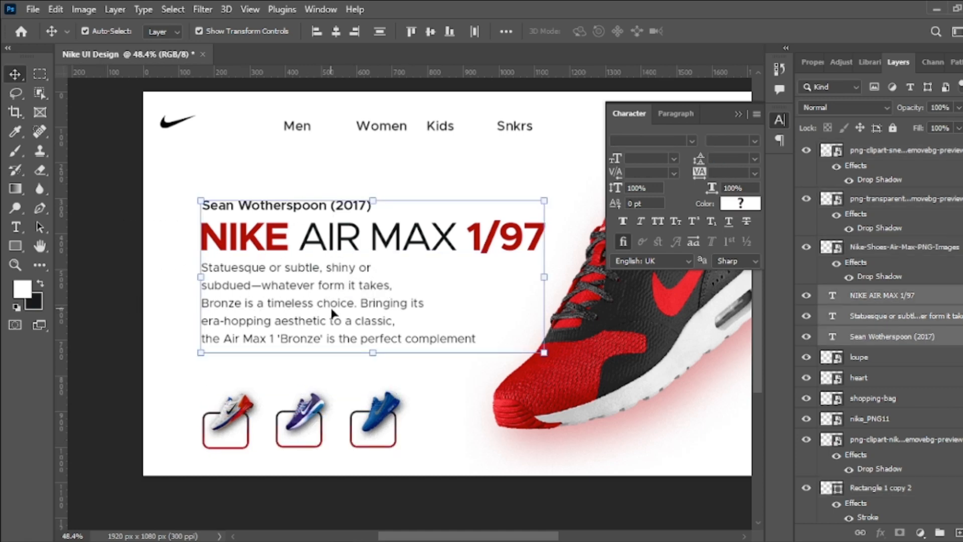
{"action": "key", "text": "shift+Up"}
{"action": "key", "text": "shift+Up"}
{"action": "key", "text": "shift+Up"}
{"action": "key", "text": "shift+Up"}
{"action": "key", "text": "shift+Up"}
{"action": "key", "text": "shift+Up"}
{"action": "left_click", "coordinate": [103, 357]}
Step: Draw a dark red rectangle of about 143 by 61 px below the paragraph, flush with its left edge
{"action": "left_click", "coordinate": [15, 246]}
{"action": "left_click_drag", "start_coordinate": [202, 340], "coordinate": [254, 362]}
{"action": "left_click", "coordinate": [849, 215]}
{"action": "left_click", "coordinate": [834, 294]}
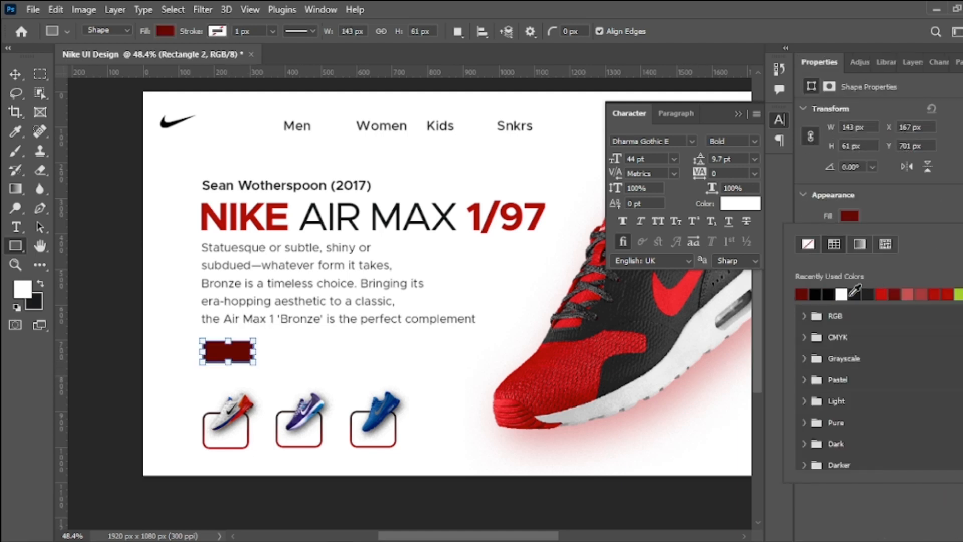
Step: Round all corners of the dark red rectangle to 11 px
{"action": "key", "text": "v"}
{"action": "left_click", "coordinate": [89, 206]}
{"action": "left_click", "coordinate": [228, 351]}
{"action": "left_click_drag", "start_coordinate": [828, 297], "coordinate": [831, 297]}
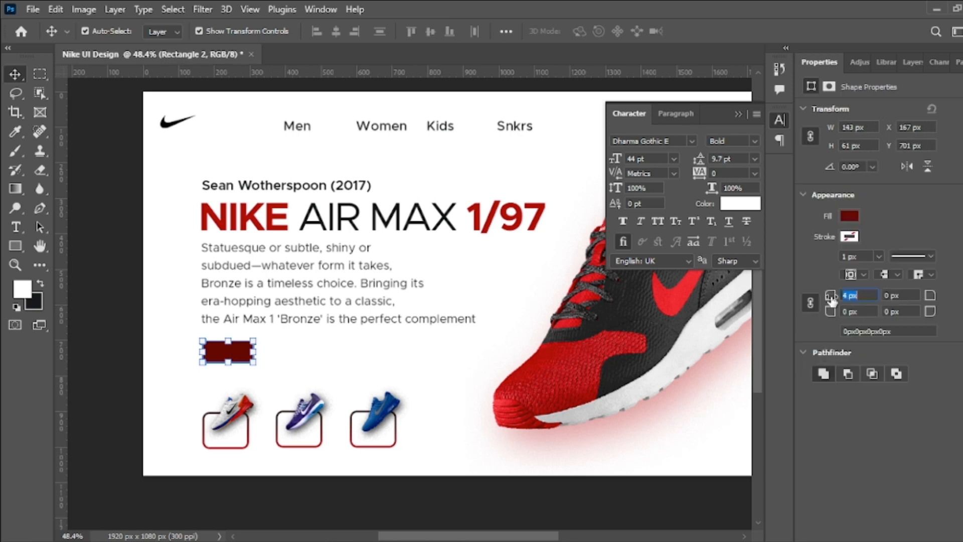
{"action": "left_click", "coordinate": [138, 356]}
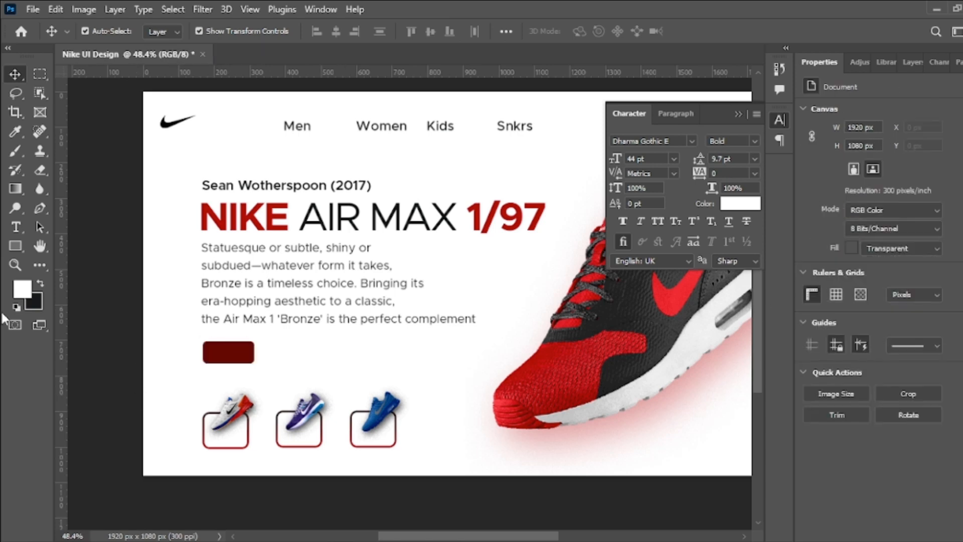
Step: Add the text "ADD TO CART" to the right of the dark red button
{"action": "left_click", "coordinate": [16, 227]}
{"action": "left_click", "coordinate": [357, 356]}
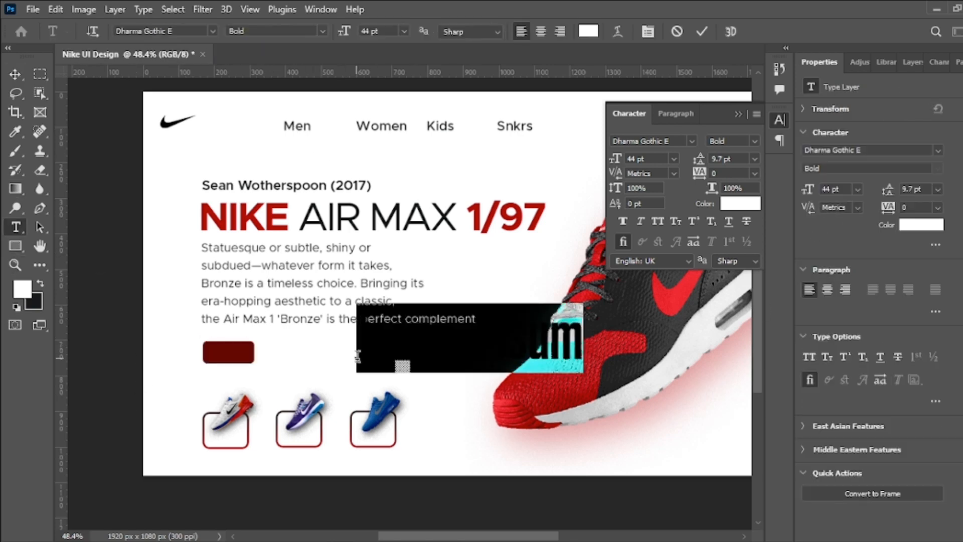
{"action": "type", "text": "ADD"}
{"action": "type", "text": "RT"}
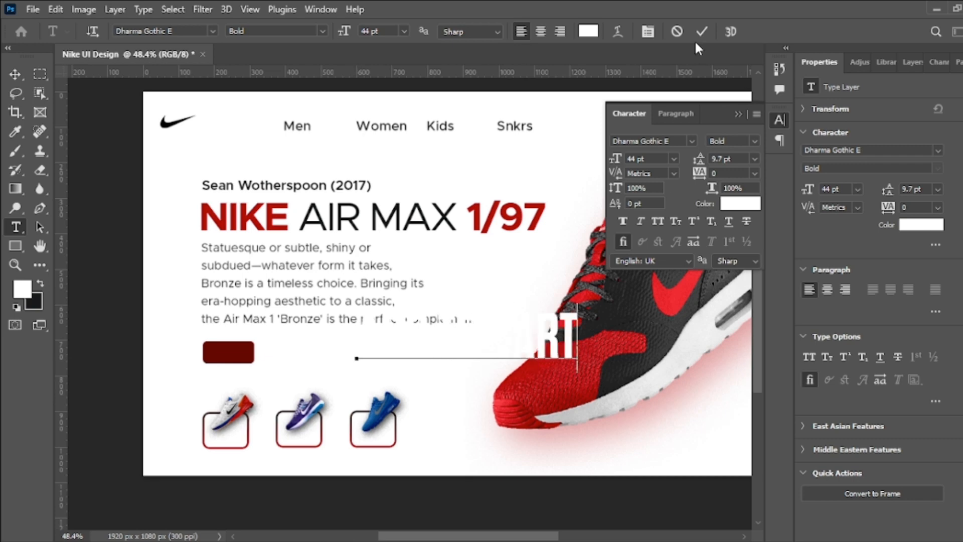
{"action": "key", "text": "ctrl+Return"}
Step: Set the ADD TO CART text to Metropolis Light at 13 pt
{"action": "left_click", "coordinate": [692, 141]}
{"action": "left_click", "coordinate": [669, 200]}
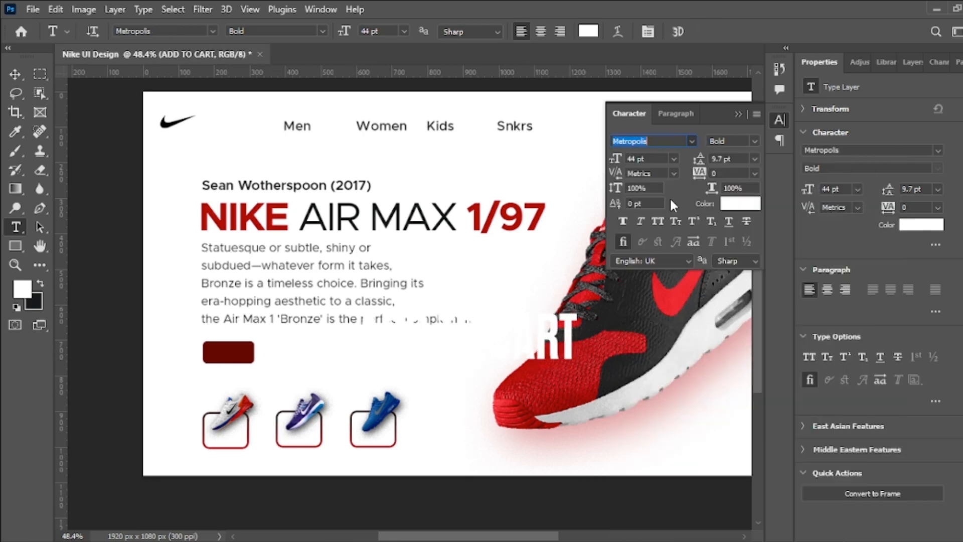
{"action": "left_click", "coordinate": [753, 141]}
{"action": "left_click", "coordinate": [750, 167]}
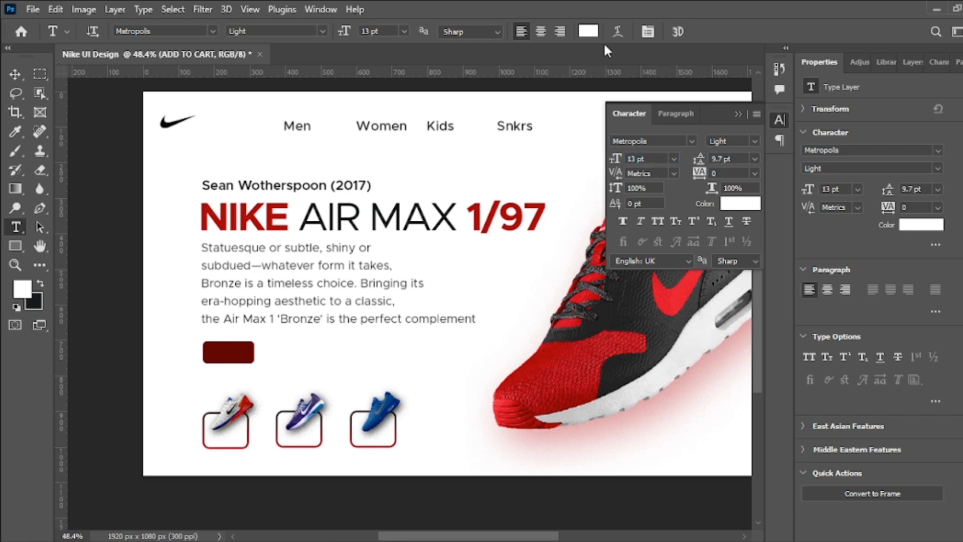
Step: Give the ADD TO CART text a near-black colour, a tracking of -40 and the Regular style
{"action": "left_click", "coordinate": [743, 203]}
{"action": "left_click", "coordinate": [623, 408]}
{"action": "left_click", "coordinate": [911, 247]}
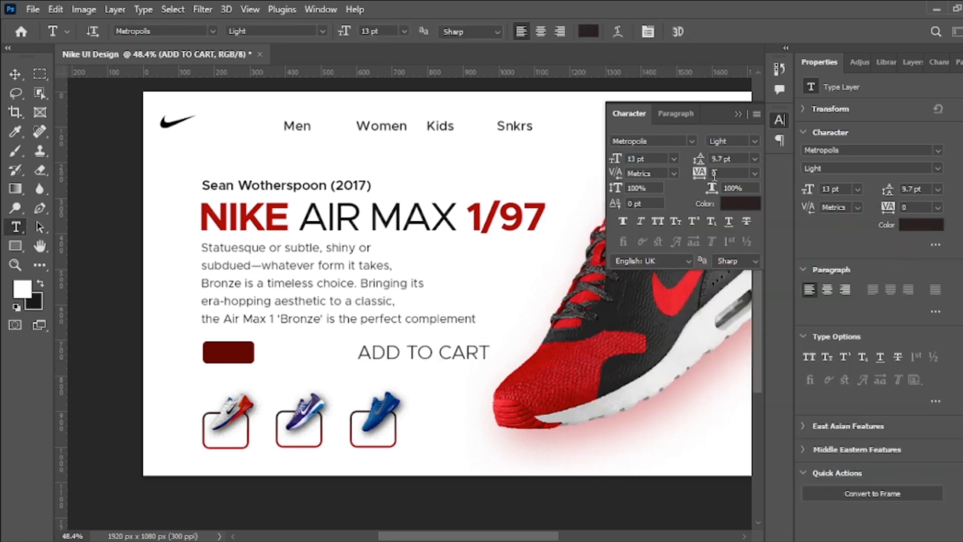
{"action": "left_click_drag", "start_coordinate": [702, 173], "coordinate": [697, 173]}
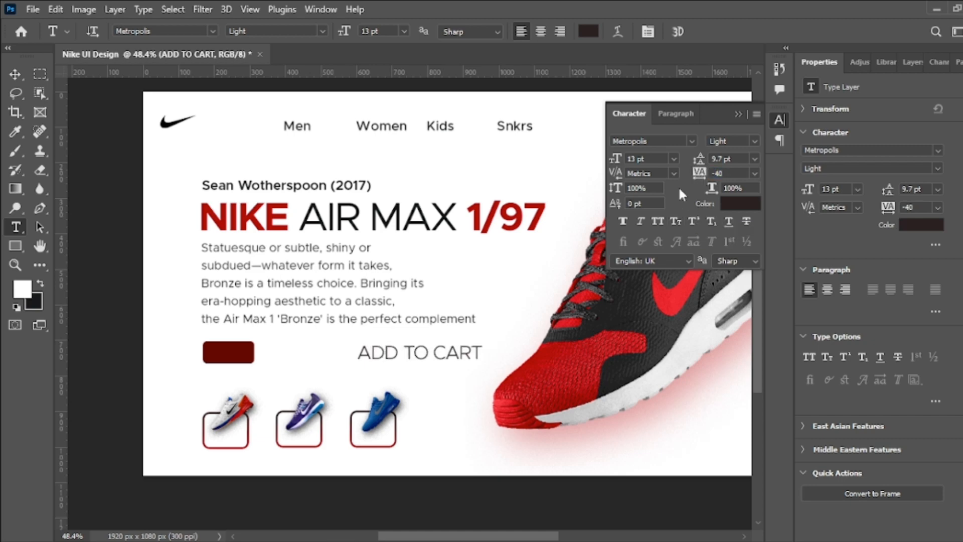
{"action": "left_click", "coordinate": [15, 74]}
{"action": "left_click", "coordinate": [732, 141]}
{"action": "left_click", "coordinate": [728, 179]}
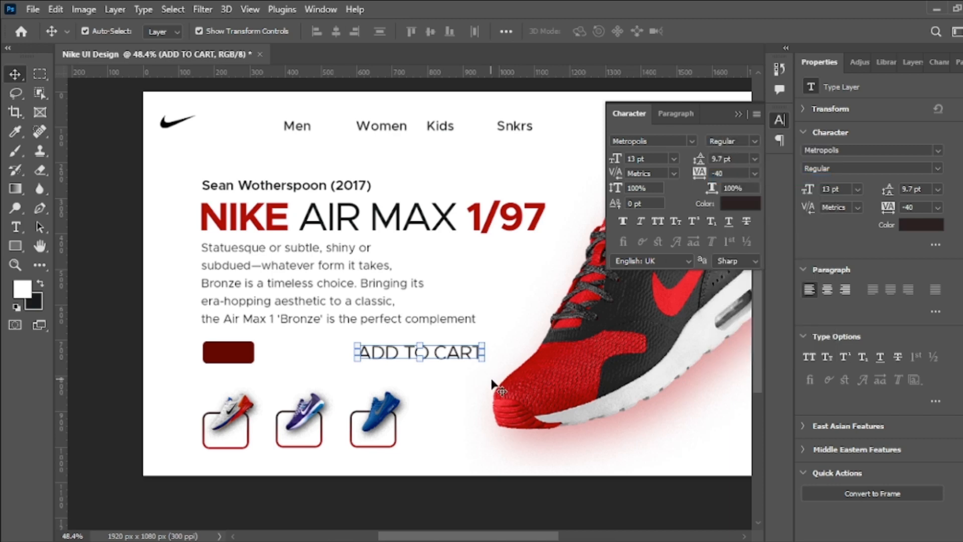
Step: Shorten the text to CART and place it on the dark red button
{"action": "double_click", "coordinate": [432, 355]}
{"action": "left_click_drag", "start_coordinate": [432, 354], "coordinate": [240, 374]}
{"action": "key", "text": "BackSpace"}
{"action": "left_click", "coordinate": [702, 31]}
Step: Change the colour of the CART text to white (ffffff)
{"action": "left_click_drag", "start_coordinate": [620, 162], "coordinate": [626, 163]}
{"action": "left_click", "coordinate": [748, 205]}
{"action": "left_click", "coordinate": [455, 439]}
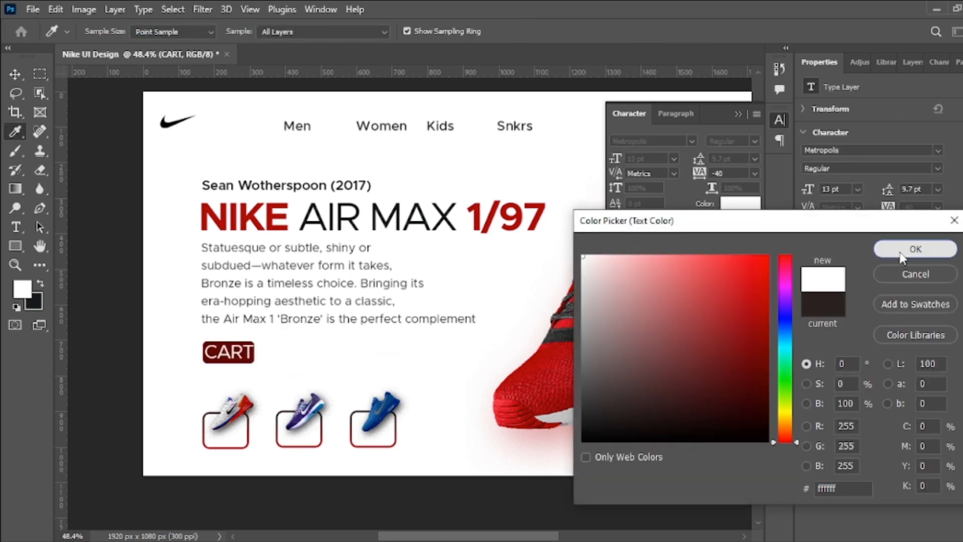
{"action": "left_click", "coordinate": [910, 250]}
Step: Set the CART text's size to 8 pt and position it inside the dark red button
{"action": "left_click", "coordinate": [655, 158]}
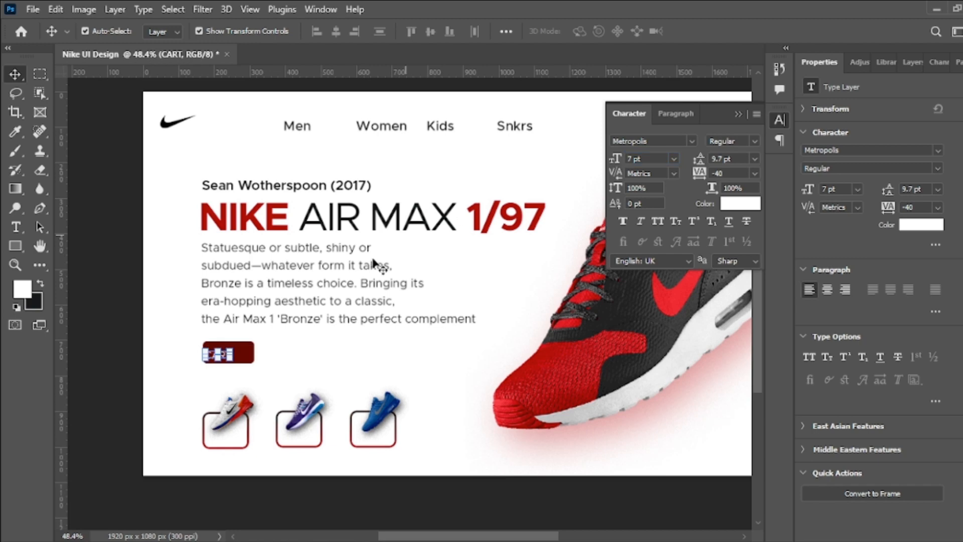
{"action": "left_click", "coordinate": [169, 391]}
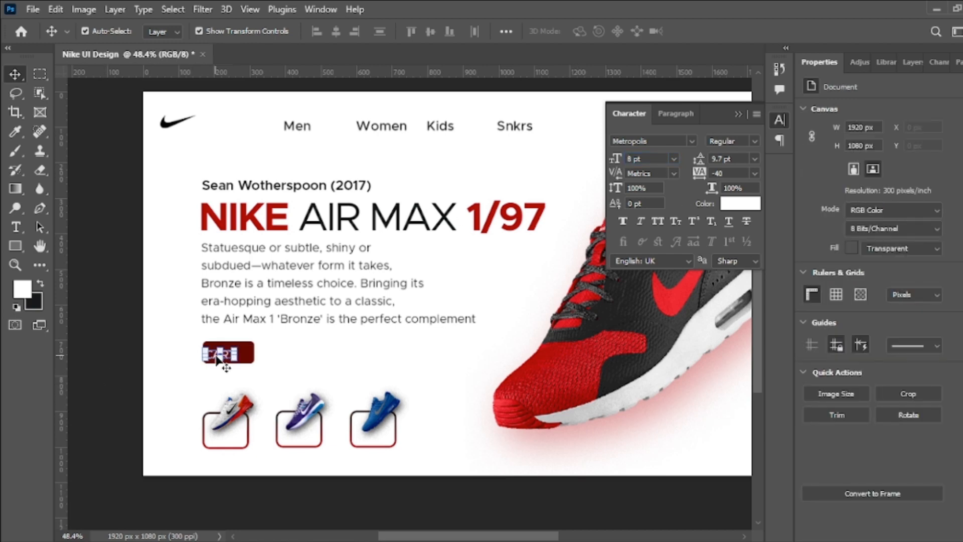
{"action": "left_click", "coordinate": [216, 356]}
{"action": "left_click", "coordinate": [125, 402]}
Step: Replace the CART label with ADD and centre it on the dark red button
{"action": "double_click", "coordinate": [221, 354]}
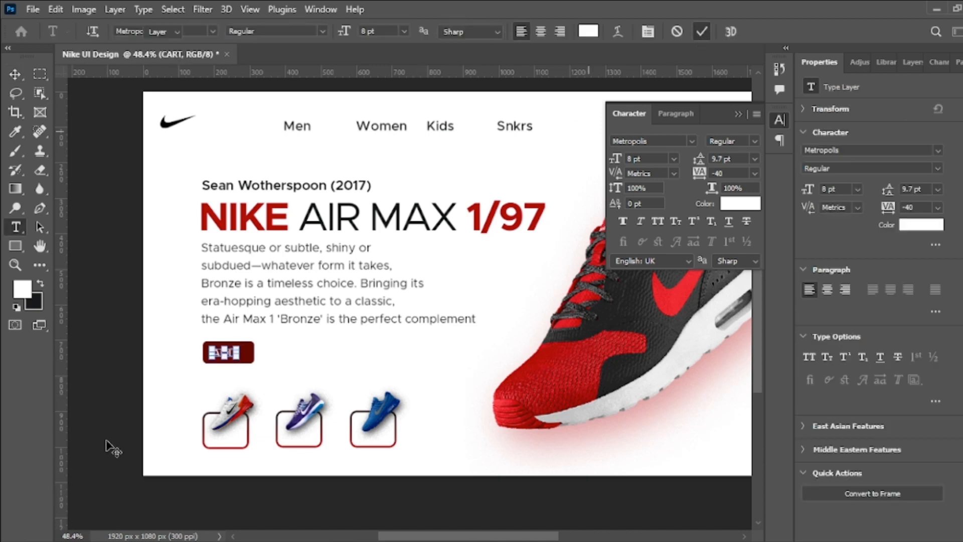
{"action": "left_click", "coordinate": [81, 462]}
{"action": "left_click", "coordinate": [227, 355]}
{"action": "left_click", "coordinate": [75, 373]}
{"action": "left_click", "coordinate": [229, 356]}
{"action": "left_click", "coordinate": [120, 386]}
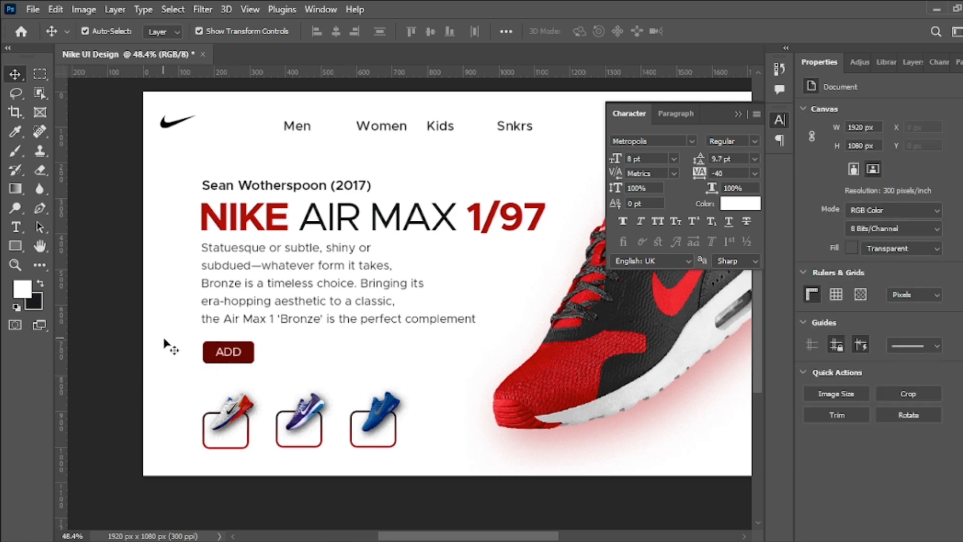
Step: Set the ADD label's font style to Medium
{"action": "double_click", "coordinate": [219, 352]}
{"action": "left_click", "coordinate": [732, 141]}
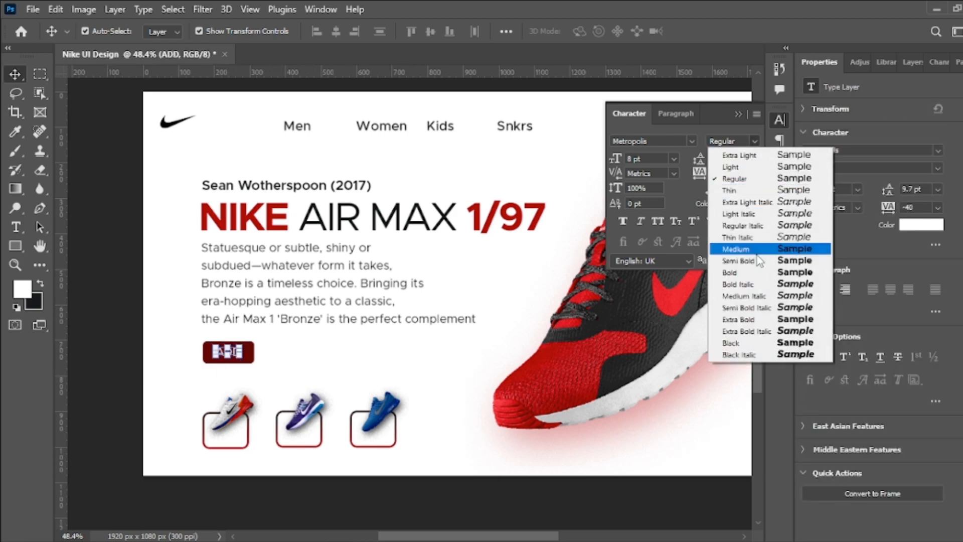
{"action": "left_click", "coordinate": [737, 246]}
Step: Duplicate the ADD button to its right and give the copy's rectangle no fill and a dark red stroke
{"action": "left_click_drag", "start_coordinate": [192, 366], "coordinate": [304, 356]}
{"action": "left_click", "coordinate": [100, 370]}
{"action": "left_click", "coordinate": [315, 358]}
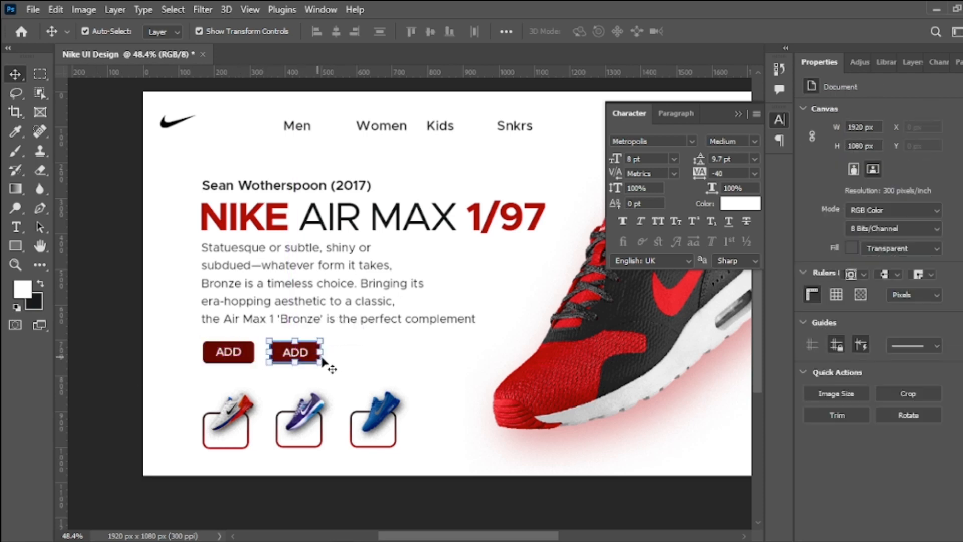
{"action": "left_click", "coordinate": [849, 215]}
{"action": "left_click", "coordinate": [922, 206]}
{"action": "left_click", "coordinate": [849, 235]}
{"action": "left_click", "coordinate": [827, 311]}
{"action": "left_click", "coordinate": [117, 382]}
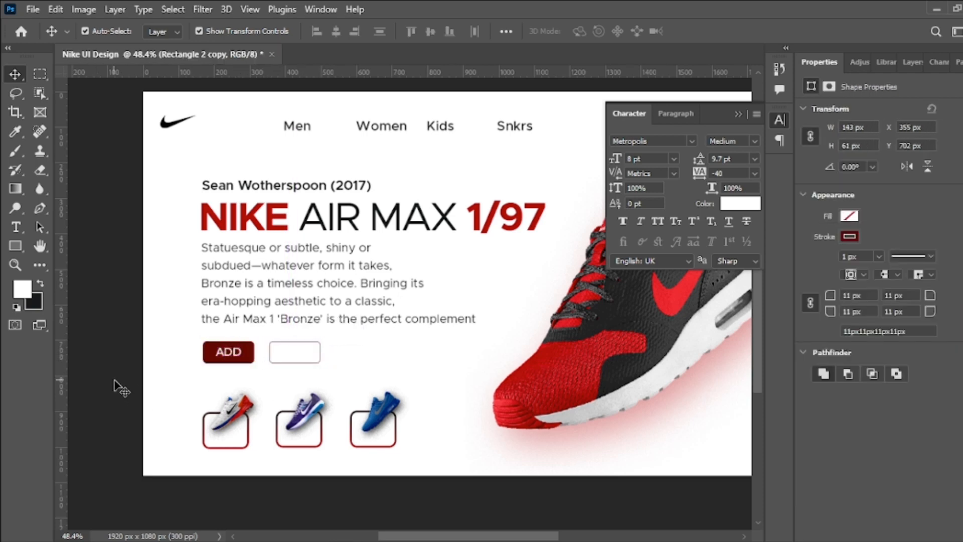
Step: Colour the copied ADD label with the dark red sampled from the first button
{"action": "left_click", "coordinate": [296, 354]}
{"action": "left_click", "coordinate": [740, 204]}
{"action": "left_click", "coordinate": [587, 439]}
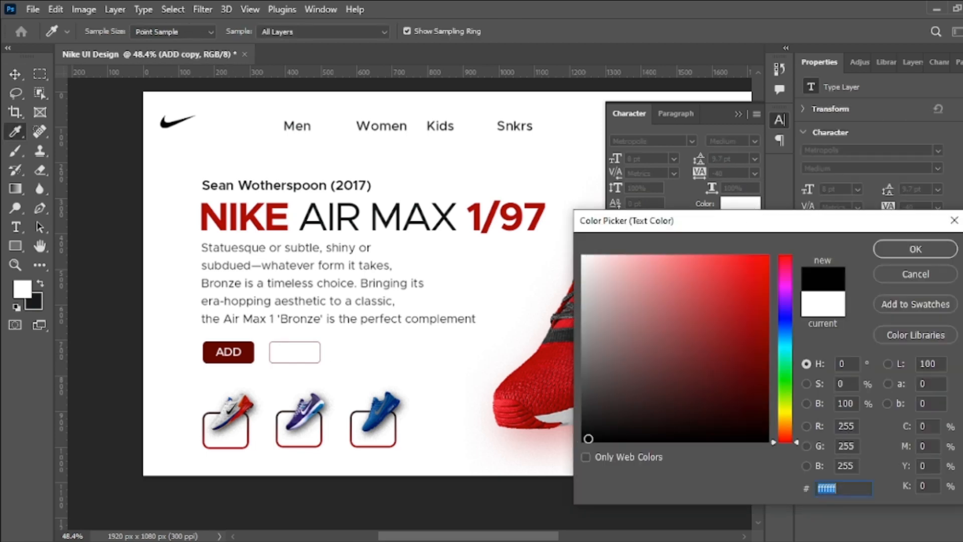
{"action": "left_click", "coordinate": [248, 351]}
{"action": "left_click", "coordinate": [915, 249]}
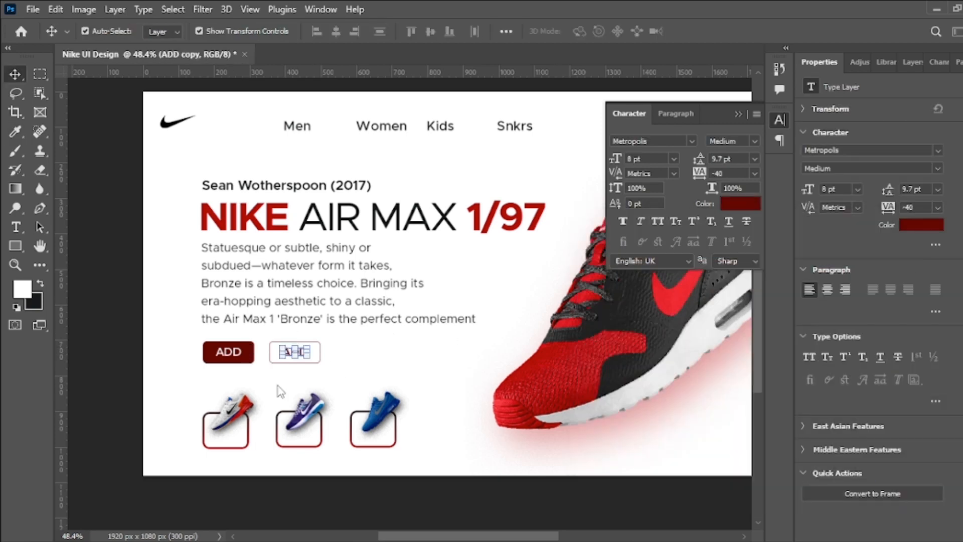
Step: Set the outlined button's stroke width to 3 px
{"action": "left_click", "coordinate": [323, 354]}
{"action": "left_click", "coordinate": [318, 343]}
{"action": "left_click_drag", "start_coordinate": [858, 256], "coordinate": [814, 255]}
{"action": "type", "text": "3"}
{"action": "key", "text": "Return"}
{"action": "left_click", "coordinate": [449, 432]}
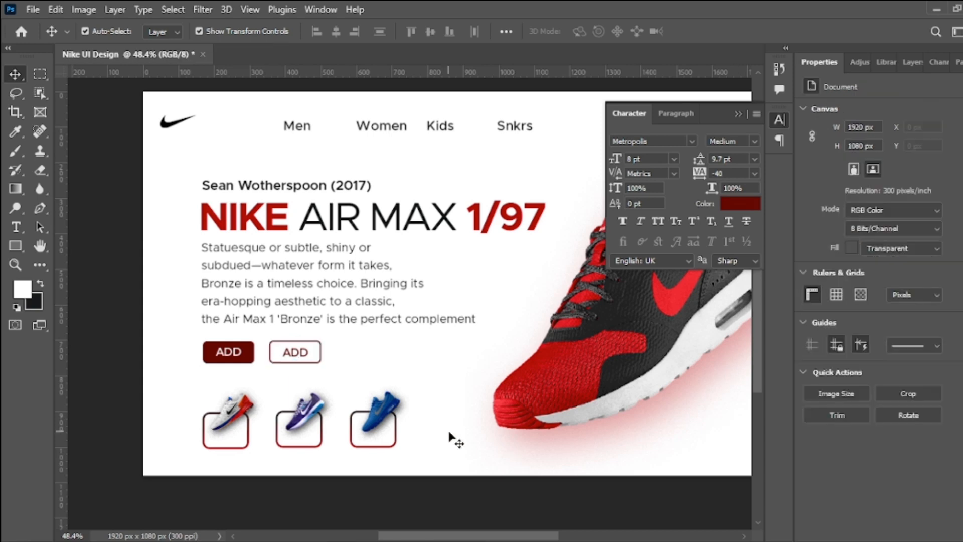
Step: Change the outlined button's label to BUY and nudge both buttons slightly down
{"action": "double_click", "coordinate": [299, 352]}
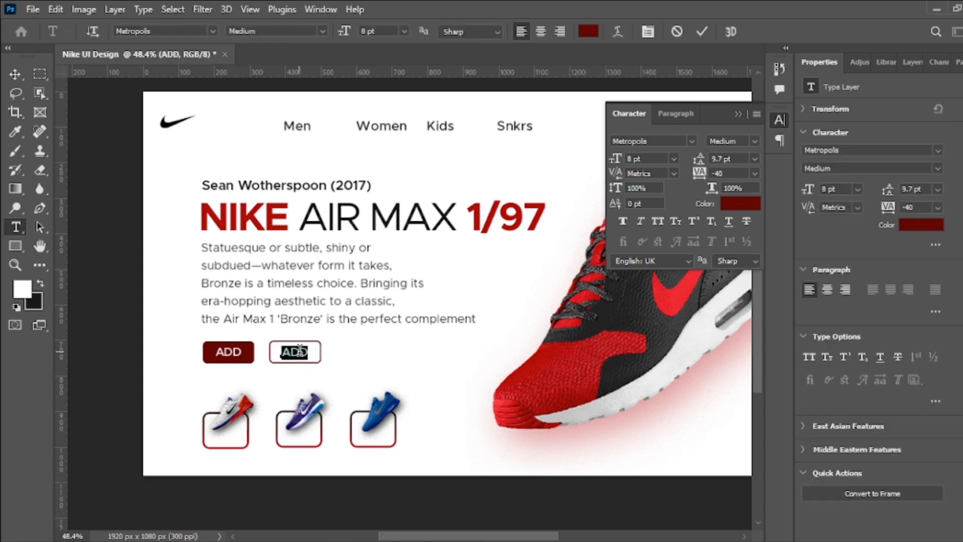
{"action": "left_click", "coordinate": [95, 342]}
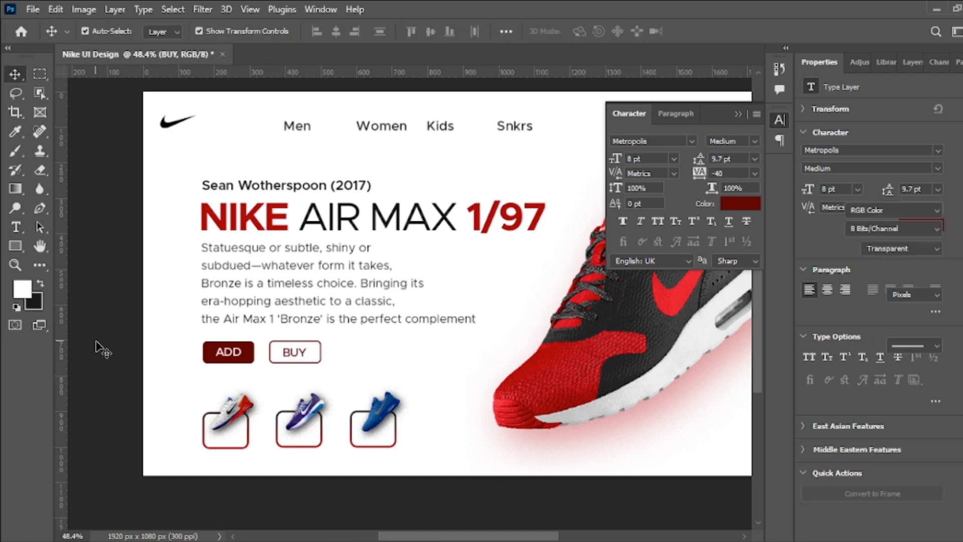
{"action": "key", "text": "Down"}
{"action": "key", "text": "Down"}
{"action": "key", "text": "Down"}
{"action": "key", "text": "Up"}
{"action": "key", "text": "Down"}
{"action": "left_click", "coordinate": [98, 378]}
{"action": "left_click_drag", "start_coordinate": [166, 346], "coordinate": [320, 368]}
{"action": "left_click", "coordinate": [91, 383]}
Step: Slightly enlarge the row of three framed shoe thumbnails
{"action": "left_click_drag", "start_coordinate": [87, 400], "coordinate": [410, 443]}
{"action": "left_click_drag", "start_coordinate": [403, 389], "coordinate": [408, 382]}
{"action": "key", "text": "Return"}
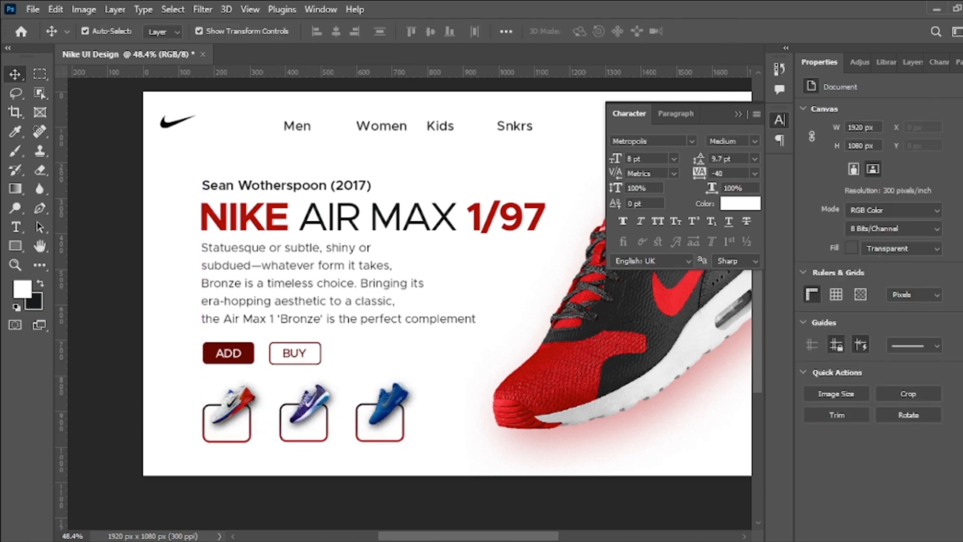
Step: Switch to the Notepad note, copy the lines "NIKE AIR ONE TAKE $150" and return to Photoshop
{"action": "left_click", "coordinate": [368, 483]}
{"action": "left_click_drag", "start_coordinate": [313, 243], "coordinate": [400, 258]}
{"action": "key", "text": "ctrl+c"}
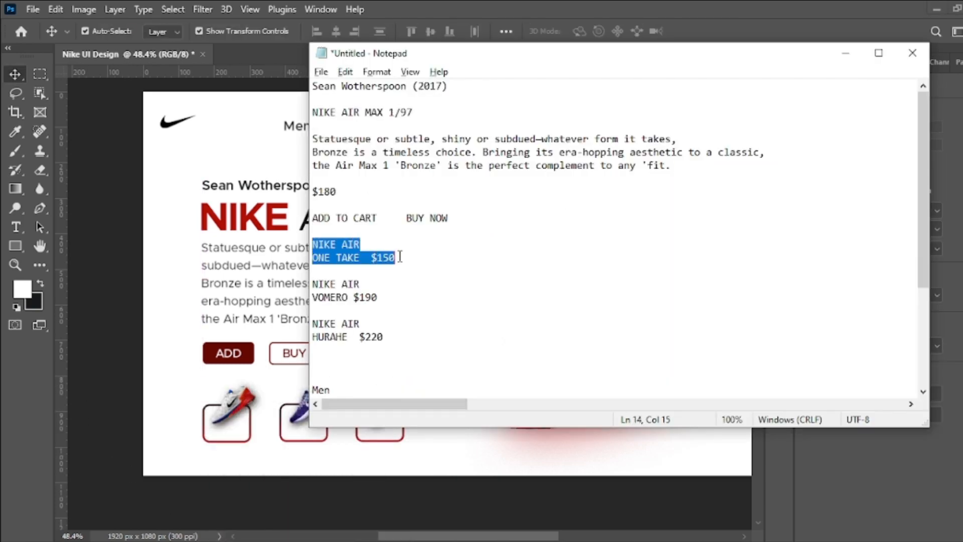
{"action": "left_click", "coordinate": [846, 54]}
Step: Paste the copied product name and price as a new text beside the BUY button
{"action": "left_click", "coordinate": [16, 227]}
{"action": "left_click", "coordinate": [351, 346]}
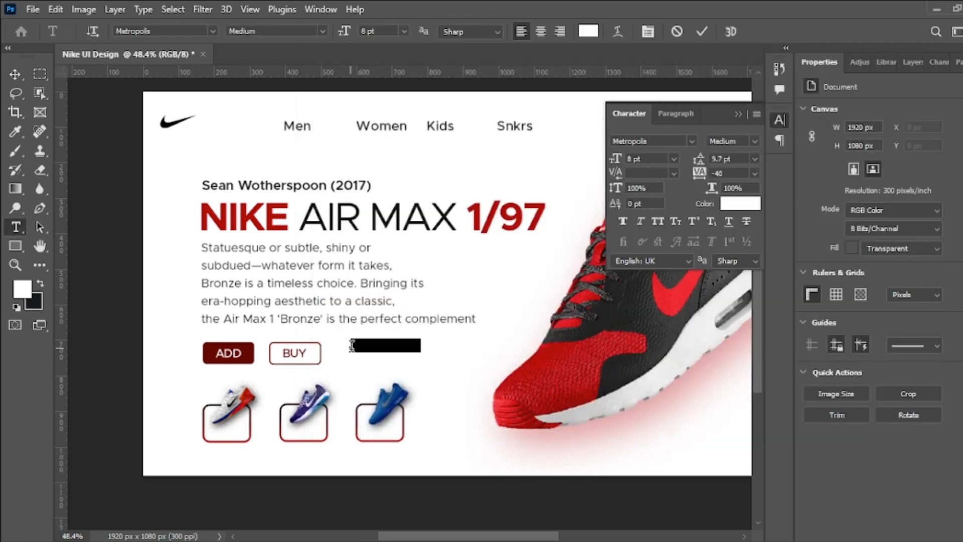
{"action": "key", "text": "ctrl+v"}
Step: Try to colour the pasted product text near-black (050505)
{"action": "left_click", "coordinate": [588, 31]}
{"action": "left_click", "coordinate": [580, 461]}
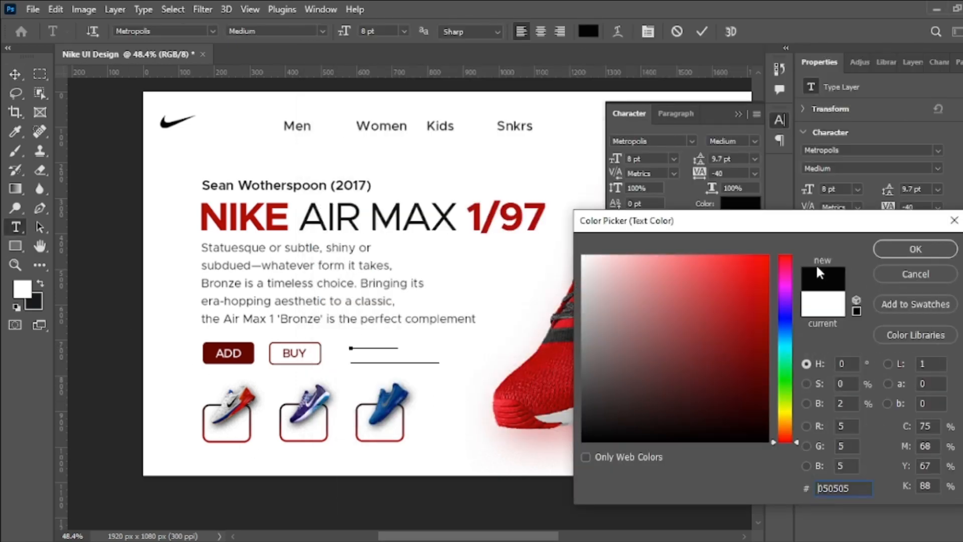
{"action": "left_click", "coordinate": [915, 248]}
{"action": "key", "text": "ctrl+z"}
Step: Set the pasted product text's colour to black and finish the text layer
{"action": "left_click", "coordinate": [588, 31]}
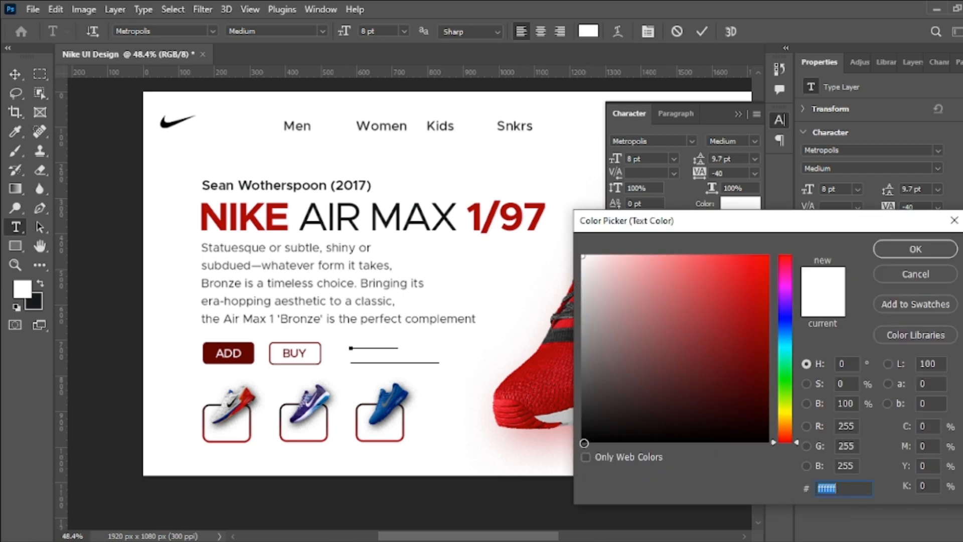
{"action": "left_click", "coordinate": [583, 443]}
{"action": "left_click", "coordinate": [916, 249]}
{"action": "left_click", "coordinate": [701, 32]}
Step: Move the product text to the lower edge of the first thumbnail frame and set its size and leading to 5 pt
{"action": "key", "text": "v"}
{"action": "left_click_drag", "start_coordinate": [381, 357], "coordinate": [246, 447]}
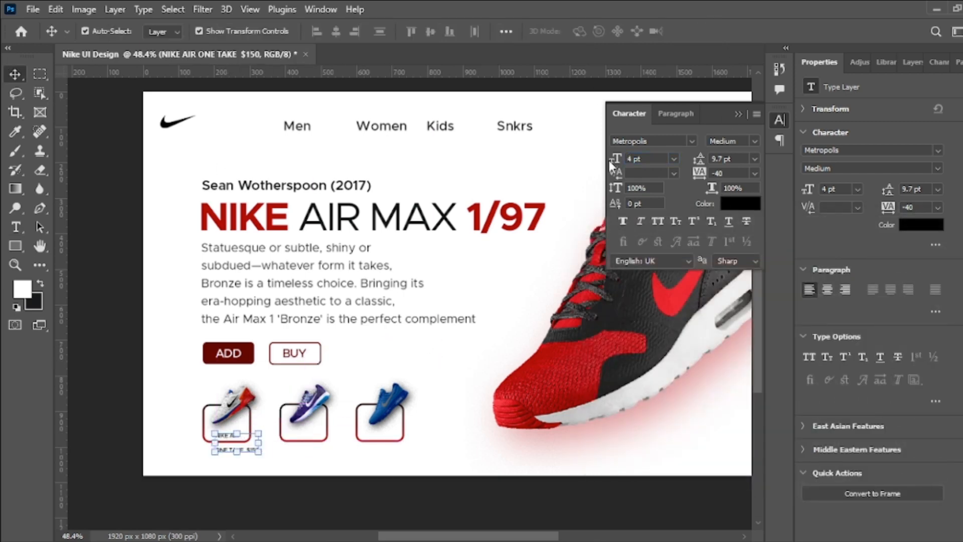
{"action": "left_click", "coordinate": [649, 159]}
{"action": "type", "text": "5"}
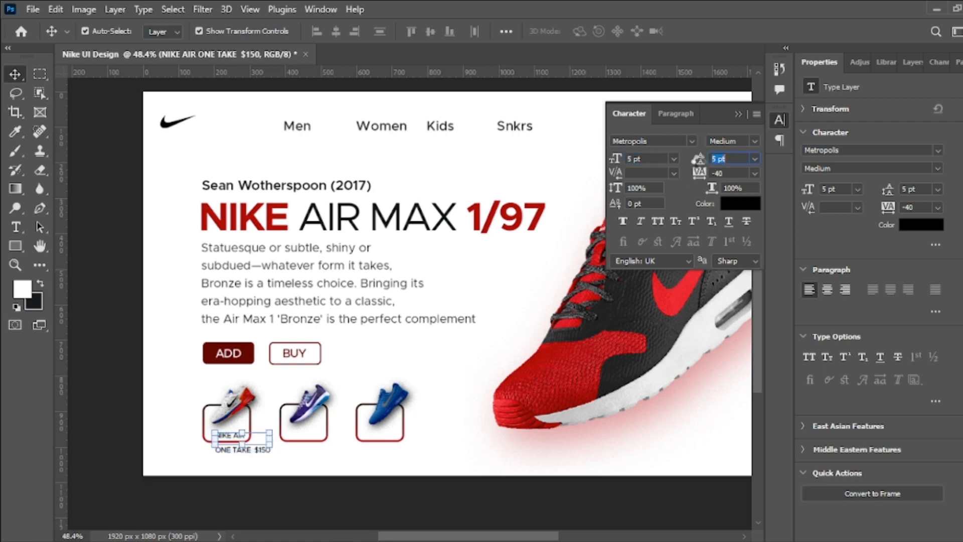
{"action": "scroll", "coordinate": [241, 430], "scroll_direction": "up", "scroll_amount": 3}
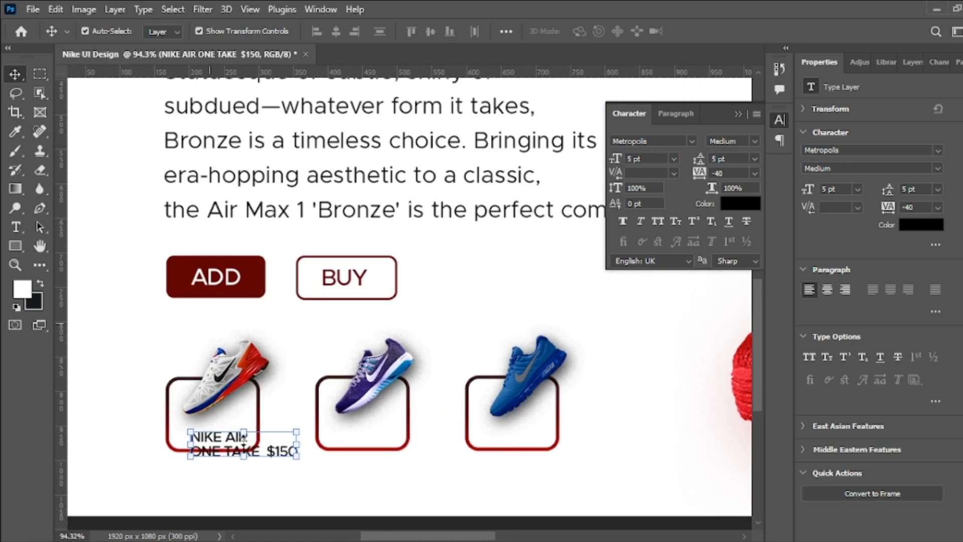
Step: Move the product text into the first thumbnail frame and try replacing it with just "$ 150"
{"action": "left_click_drag", "start_coordinate": [213, 437], "coordinate": [200, 431]}
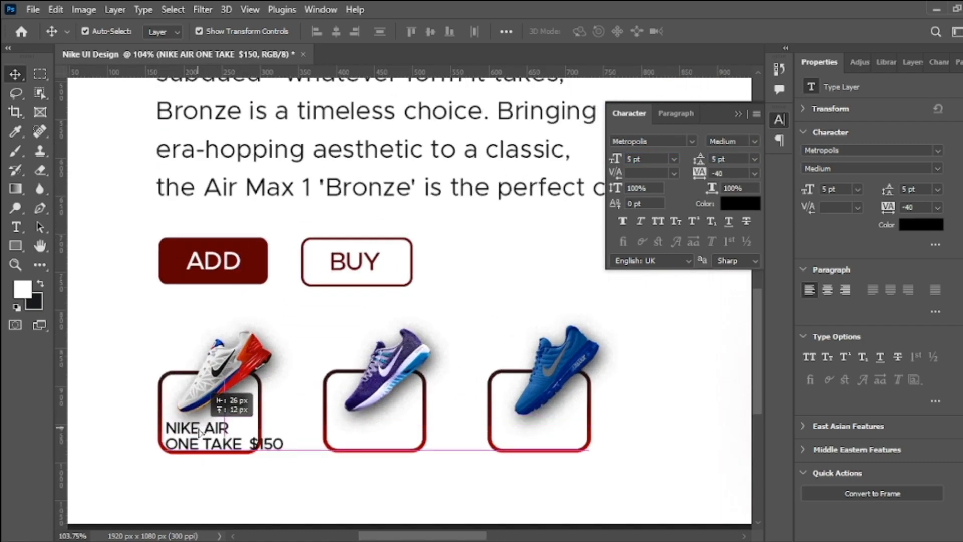
{"action": "double_click", "coordinate": [213, 432]}
{"action": "type", "text": "$ 150"}
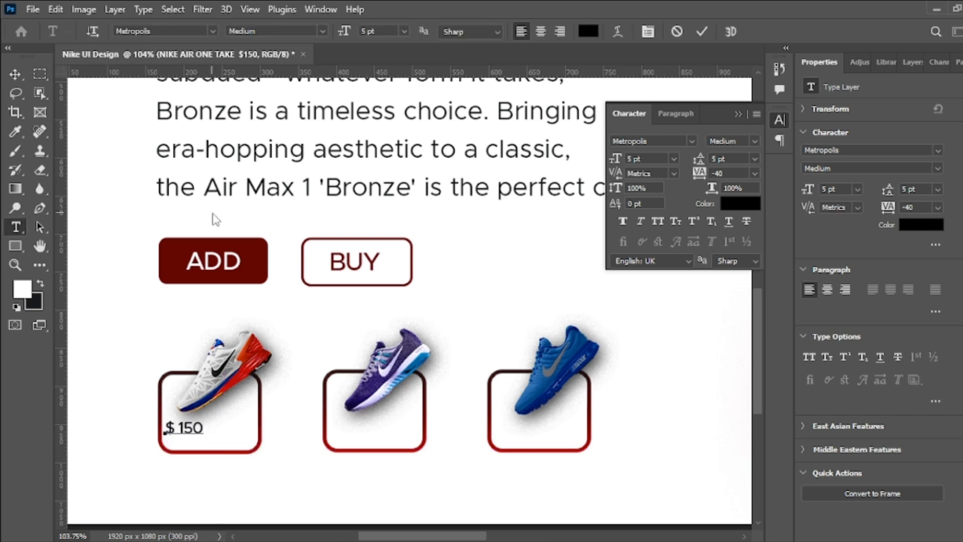
{"action": "key", "text": "ctrl+Return"}
{"action": "key", "text": "v"}
{"action": "left_click_drag", "start_coordinate": [190, 430], "coordinate": [211, 437]}
Step: Copy "ONE TAKE $150" from the Notepad text and paste it into the first thumbnail's price caption
{"action": "double_click", "coordinate": [211, 436]}
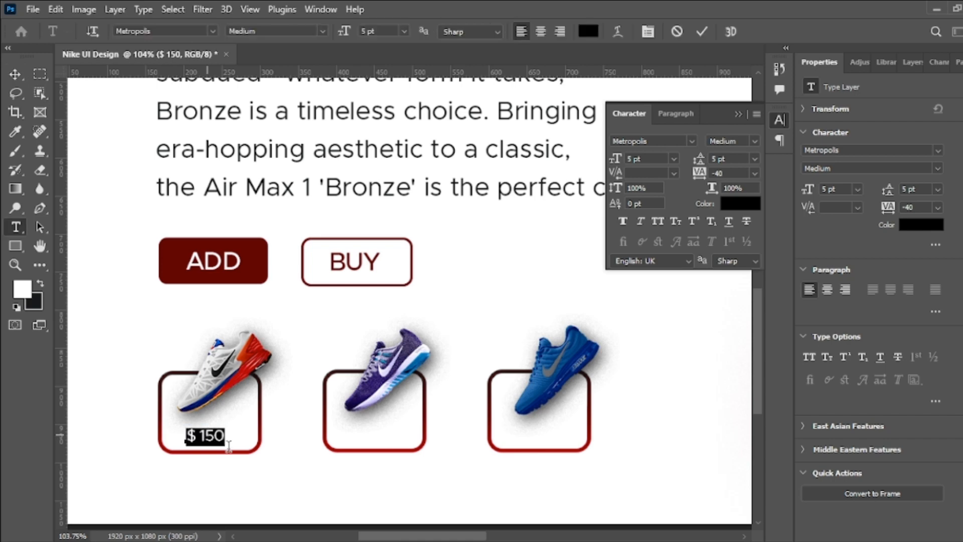
{"action": "key", "text": "alt+Tab"}
{"action": "left_click_drag", "start_coordinate": [361, 284], "coordinate": [301, 285]}
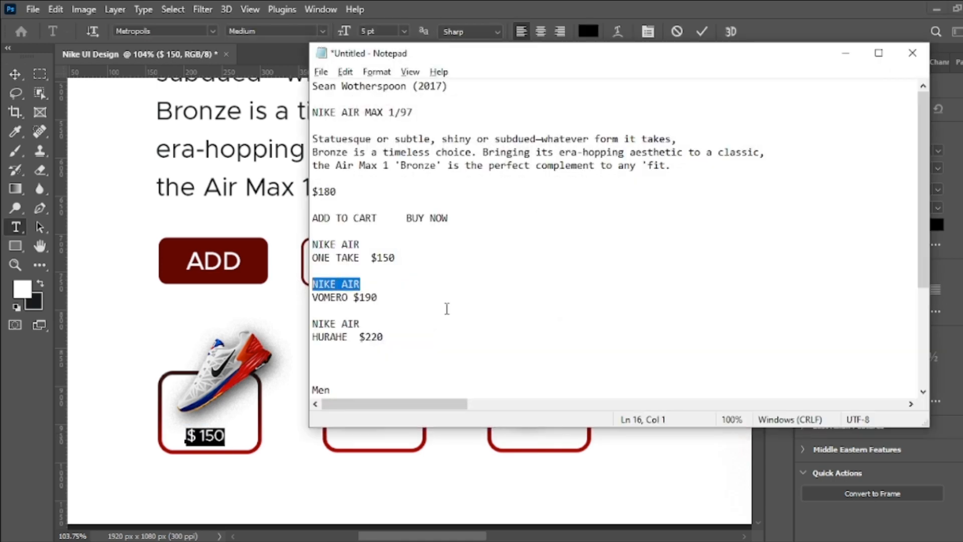
{"action": "key", "text": "shift+Home"}
{"action": "key", "text": "ctrl+c"}
{"action": "key", "text": "alt+Tab"}
{"action": "key", "text": "ctrl+v"}
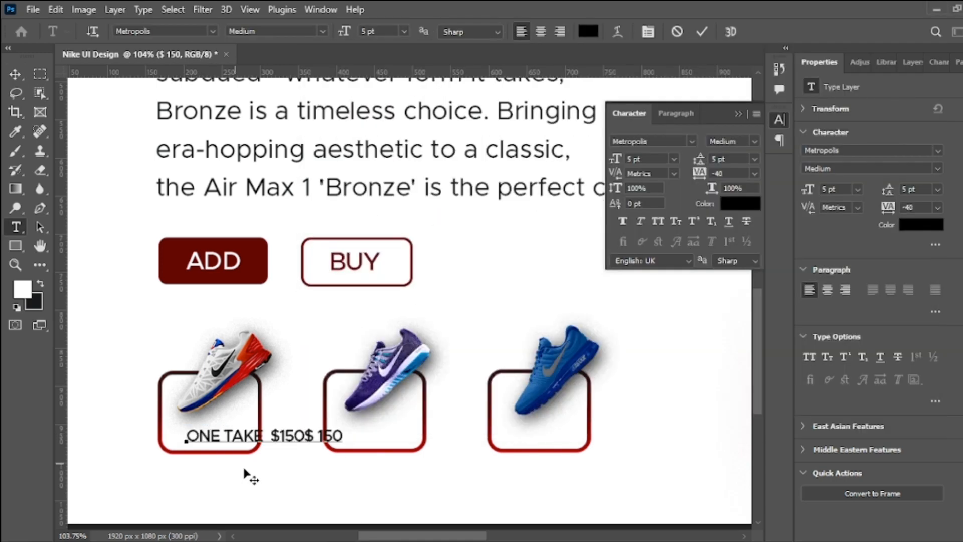
Step: Reduce the first caption to "ONE TAKE" with "$150" on a second line and finish editing it
{"action": "key", "text": "ctrl+Return"}
{"action": "key", "text": "v"}
{"action": "double_click", "coordinate": [263, 438]}
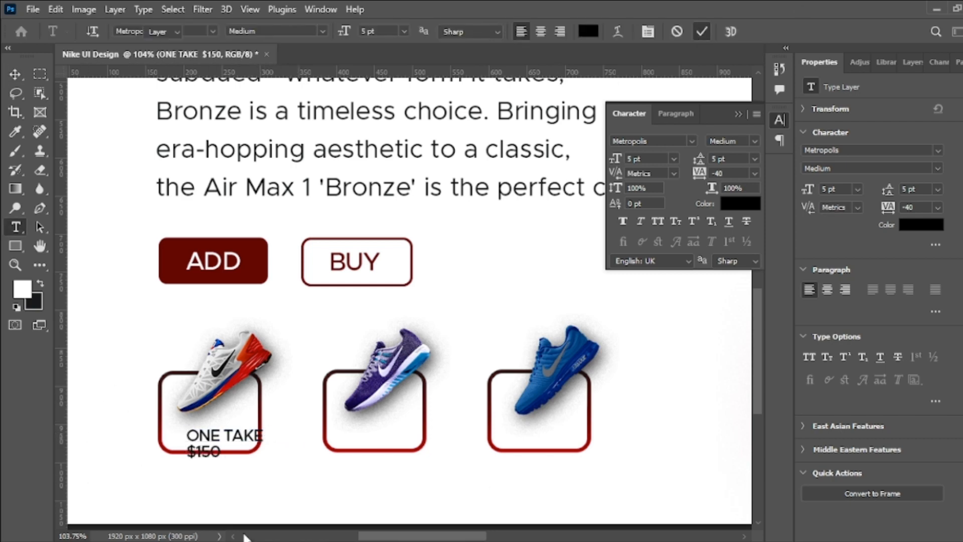
{"action": "key", "text": "ctrl+Return"}
{"action": "key", "text": "v"}
Step: Move the ONE TAKE caption up inside the first frame, below the shoe, and set its size to 4 pt
{"action": "left_click_drag", "start_coordinate": [224, 444], "coordinate": [213, 431]}
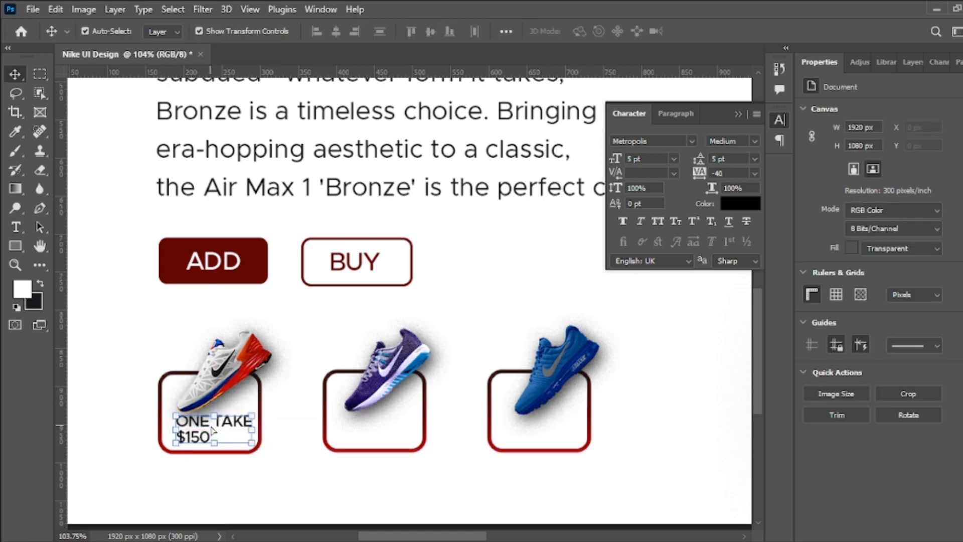
{"action": "key", "text": "Return"}
{"action": "left_click", "coordinate": [290, 493]}
Step: Duplicate the ONE TAKE caption into the second thumbnail frame and copy "VOMERO $190" from the Notepad text
{"action": "left_click", "coordinate": [222, 426]}
{"action": "left_click_drag", "start_coordinate": [221, 426], "coordinate": [388, 425]}
{"action": "key", "text": "alt+Tab"}
{"action": "left_click_drag", "start_coordinate": [377, 297], "coordinate": [312, 297]}
{"action": "key", "text": "ctrl+c"}
{"action": "key", "text": "alt+Tab"}
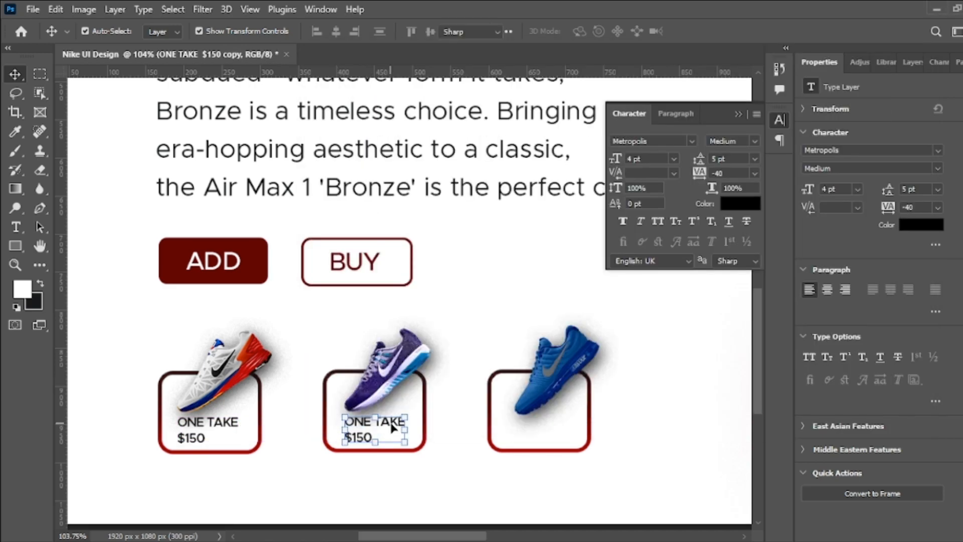
Step: Replace the second frame's caption with the copied "VOMERO $190", putting the price on a second line
{"action": "double_click", "coordinate": [393, 424]}
{"action": "key", "text": "ctrl+v"}
{"action": "key", "text": "ctrl+Return"}
{"action": "double_click", "coordinate": [400, 424]}
{"action": "left_click", "coordinate": [400, 424]}
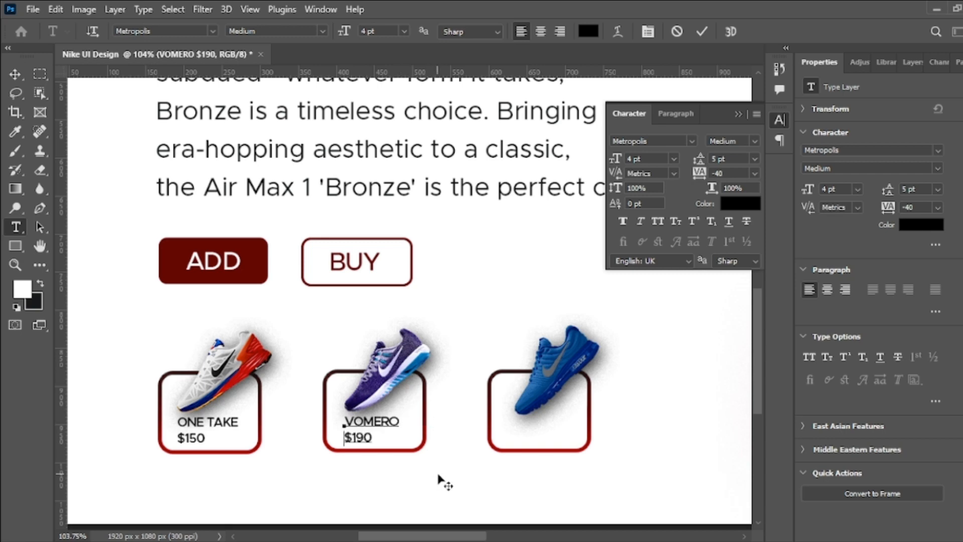
{"action": "left_click", "coordinate": [702, 31]}
{"action": "key", "text": "v"}
{"action": "left_click", "coordinate": [427, 479]}
Step: Duplicate the VOMERO caption into the third thumbnail frame and copy "HURAHE $220" from the Notepad text
{"action": "left_click_drag", "start_coordinate": [372, 423], "coordinate": [537, 425]}
{"action": "key", "text": "ctrl+t"}
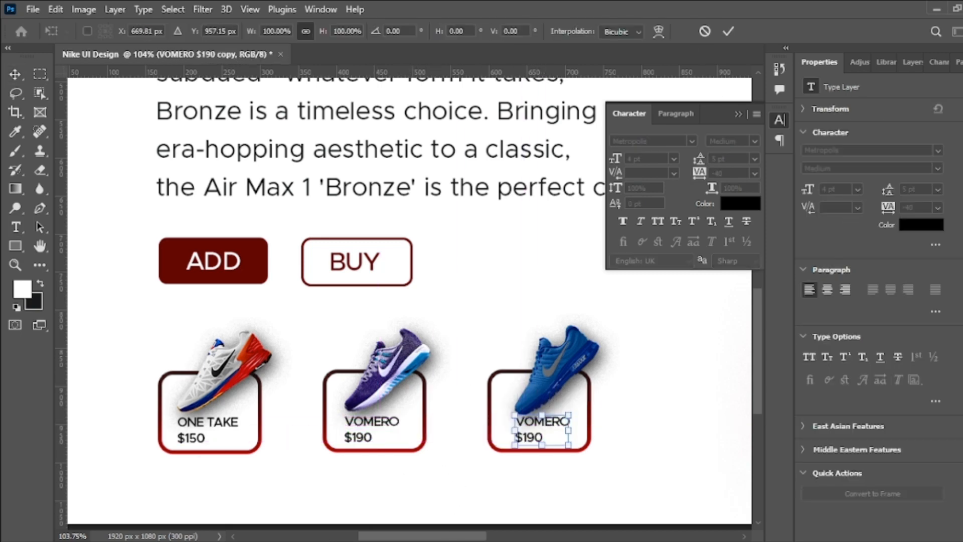
{"action": "key", "text": "alt+Tab"}
{"action": "left_click_drag", "start_coordinate": [384, 337], "coordinate": [319, 337]}
{"action": "key", "text": "ctrl+c"}
{"action": "key", "text": "alt+Tab"}
{"action": "key", "text": "Return"}
Step: Replace the third frame's caption with the copied "HURAHE $220", putting the price on a second line
{"action": "double_click", "coordinate": [534, 427]}
{"action": "key", "text": "ctrl+v"}
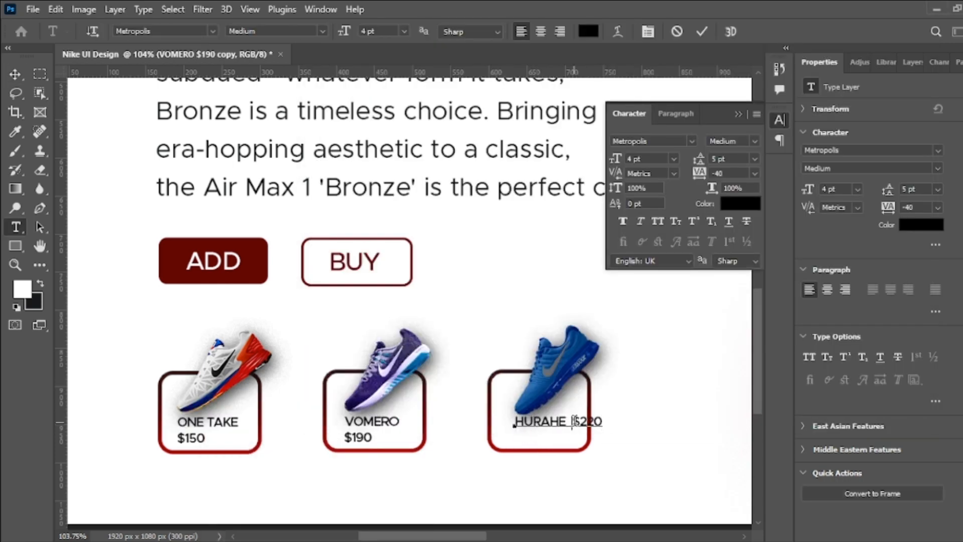
{"action": "left_click", "coordinate": [701, 33]}
{"action": "key", "text": "v"}
{"action": "scroll", "coordinate": [636, 434], "scroll_direction": "down", "scroll_amount": 5}
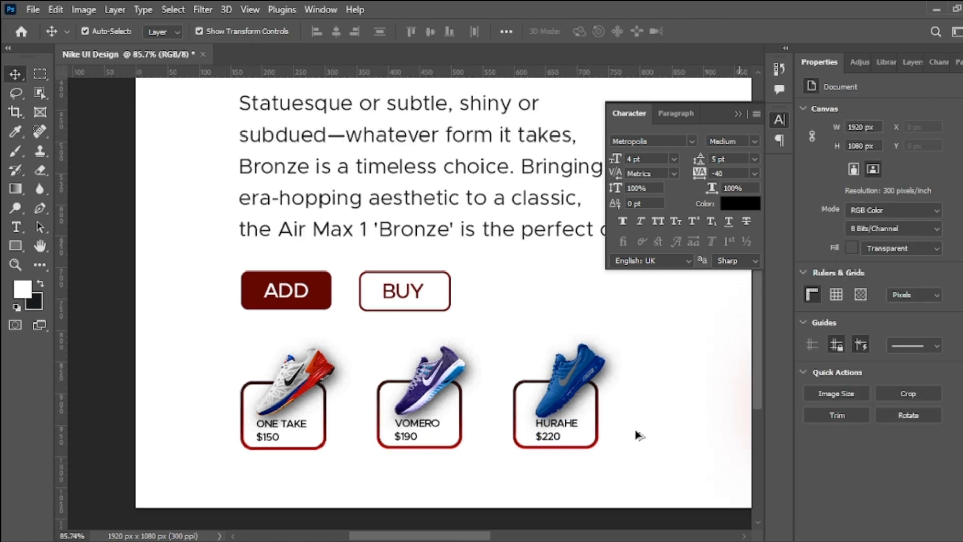
{"action": "scroll", "coordinate": [472, 425], "scroll_direction": "down", "scroll_amount": 2}
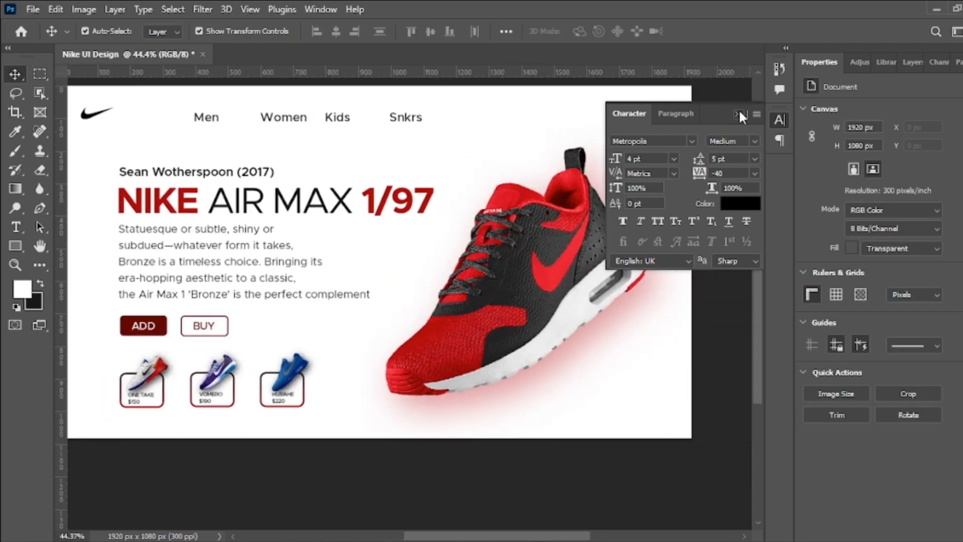
{"action": "left_click", "coordinate": [738, 113]}
{"action": "left_click", "coordinate": [17, 230]}
{"action": "left_click", "coordinate": [355, 272]}
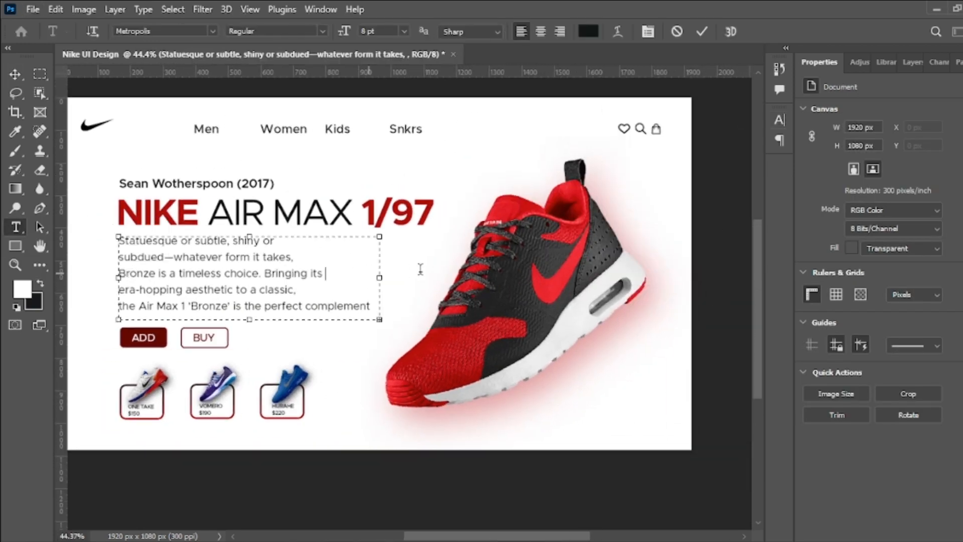
{"action": "left_click", "coordinate": [702, 33]}
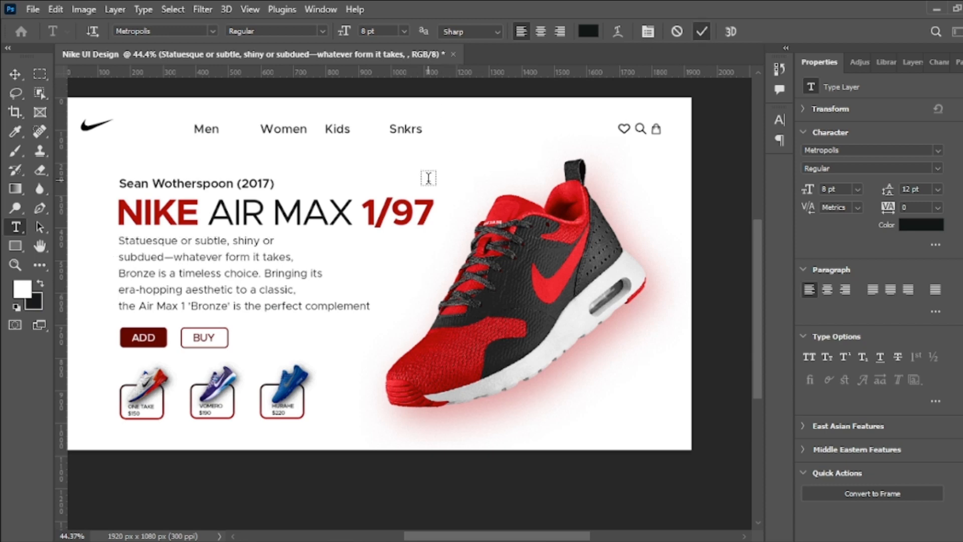
Step: Add a separate text layer reading "1/97" in the empty area beside the top of the large shoe
{"action": "left_click", "coordinate": [428, 178]}
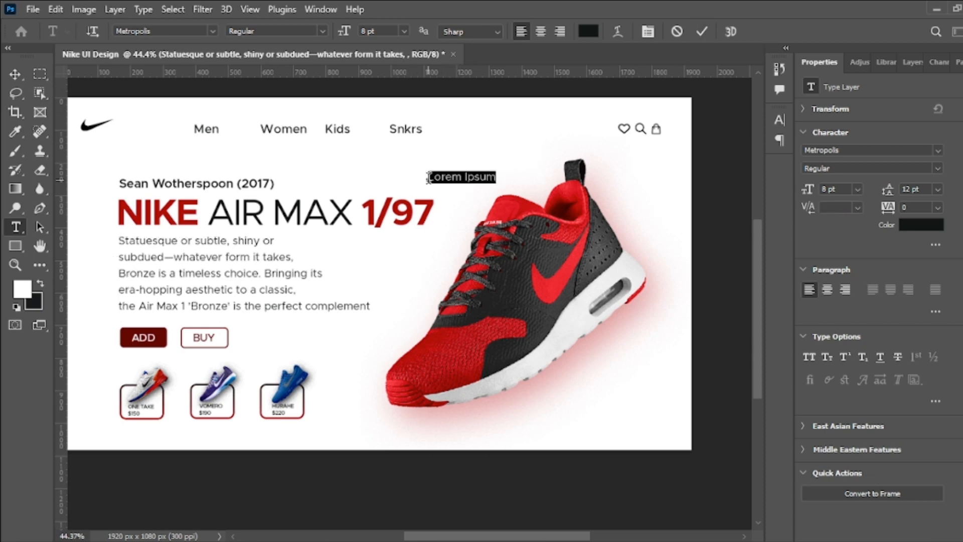
{"action": "left_click", "coordinate": [702, 31]}
{"action": "key", "text": "v"}
Step: Set the new 1/97 text to Dharma Gothic E Bold at 101 pt and move it over the large shoe
{"action": "left_click", "coordinate": [780, 121]}
{"action": "left_click", "coordinate": [692, 141]}
{"action": "left_click", "coordinate": [682, 200]}
{"action": "left_click_drag", "start_coordinate": [631, 160], "coordinate": [681, 159]}
{"action": "left_click_drag", "start_coordinate": [535, 156], "coordinate": [580, 239]}
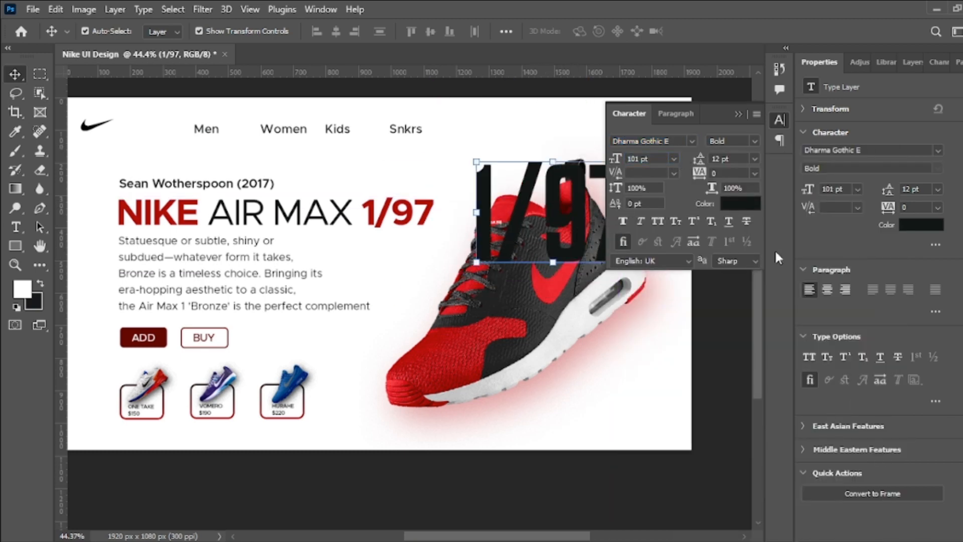
Step: Add a Stroke effect to the large 1/97 text layer and lower its fill to 0%
{"action": "left_click", "coordinate": [902, 63]}
{"action": "left_click", "coordinate": [879, 536]}
{"action": "left_click", "coordinate": [883, 424]}
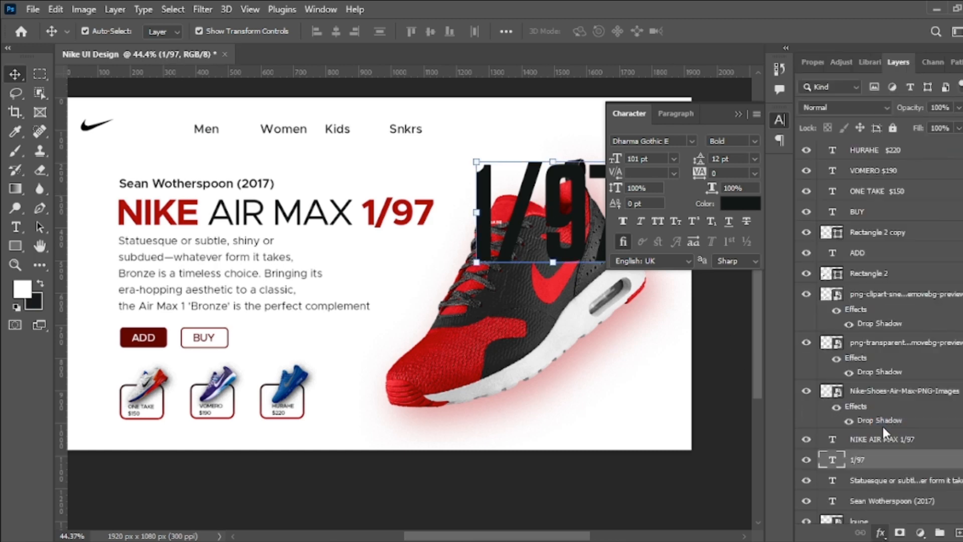
{"action": "left_click", "coordinate": [938, 135]}
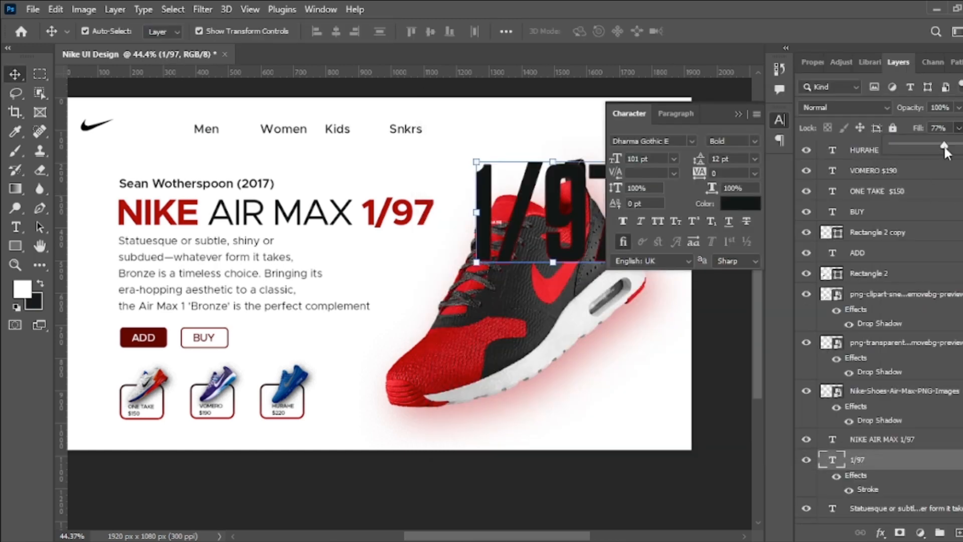
{"action": "left_click_drag", "start_coordinate": [958, 149], "coordinate": [577, 328]}
Step: Enlarge the outlined 1/97 around the large shoe and move its layer directly below the shoe's layer
{"action": "left_click_drag", "start_coordinate": [706, 176], "coordinate": [692, 175]}
{"action": "left_click_drag", "start_coordinate": [475, 262], "coordinate": [450, 377]}
{"action": "left_click_drag", "start_coordinate": [587, 260], "coordinate": [672, 105]}
{"action": "scroll", "coordinate": [871, 458], "scroll_direction": "down", "scroll_amount": 4}
{"action": "left_click_drag", "start_coordinate": [861, 255], "coordinate": [869, 462]}
{"action": "left_click", "coordinate": [741, 198]}
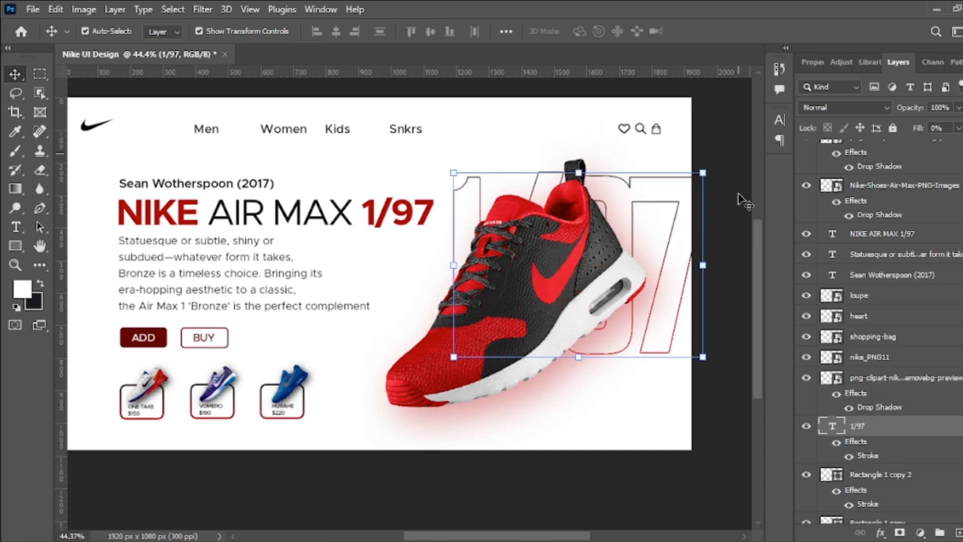
Step: Place the white-texture image and scale it to about 38% so that it covers the whole canvas
{"action": "left_click", "coordinate": [739, 394]}
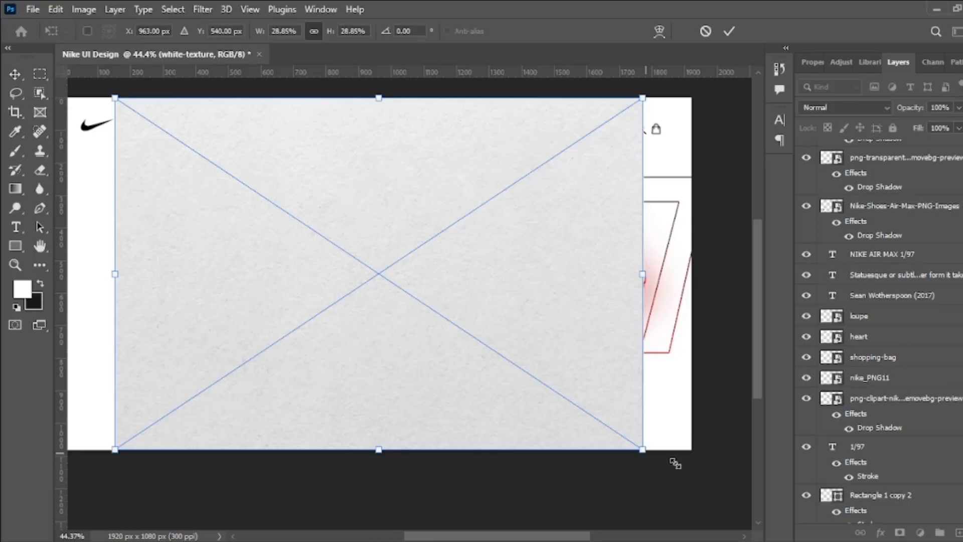
{"action": "left_click_drag", "start_coordinate": [641, 450], "coordinate": [726, 505]}
{"action": "left_click_drag", "start_coordinate": [115, 97], "coordinate": [31, 40]}
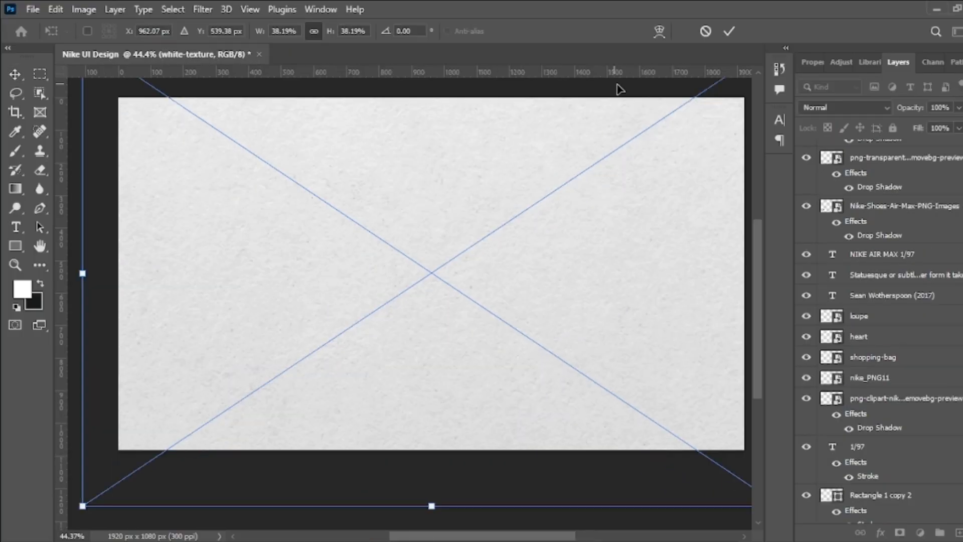
{"action": "left_click", "coordinate": [735, 31]}
Step: Change the white-texture layer's blend mode to a darkening one so the design shows through the paper
{"action": "left_click", "coordinate": [885, 108]}
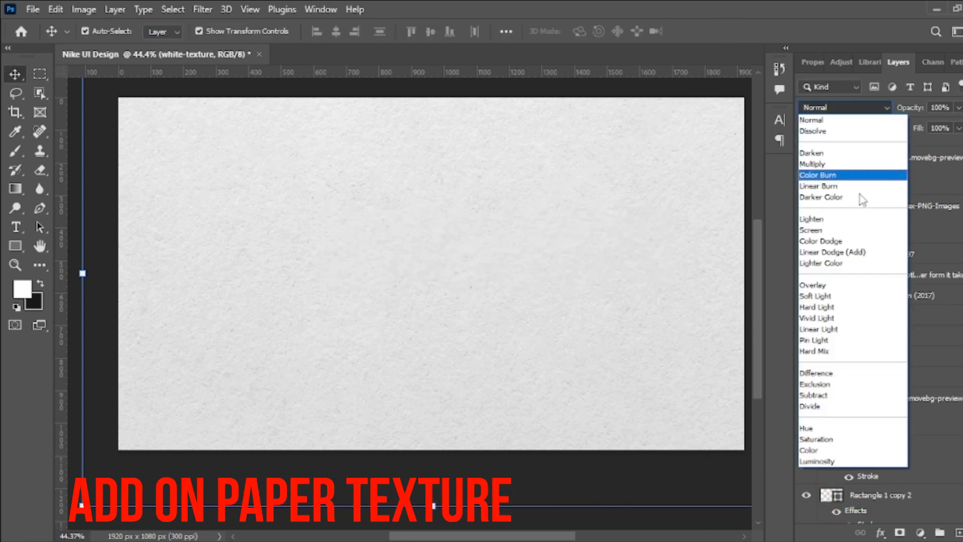
{"action": "left_click", "coordinate": [847, 206]}
{"action": "left_click", "coordinate": [682, 94]}
{"action": "scroll", "coordinate": [393, 479], "scroll_direction": "right", "scroll_amount": 3}
{"action": "scroll", "coordinate": [393, 479], "scroll_direction": "up", "scroll_amount": 1}
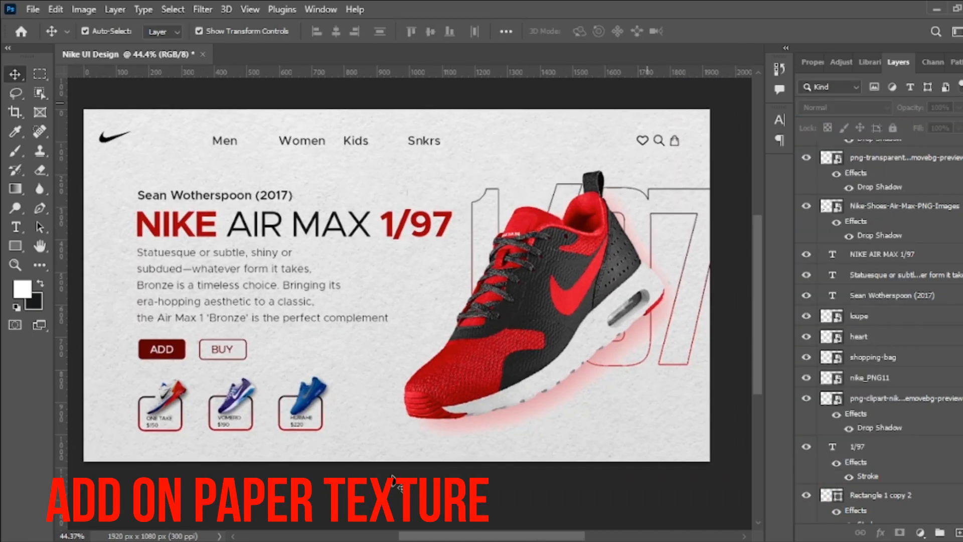